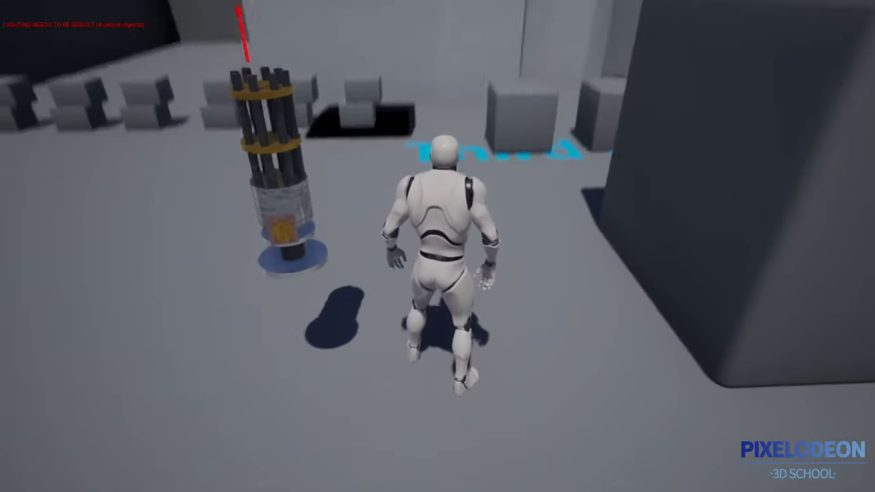
Test-play the level, running the character past the turret, then end the session with Esc
key(w)
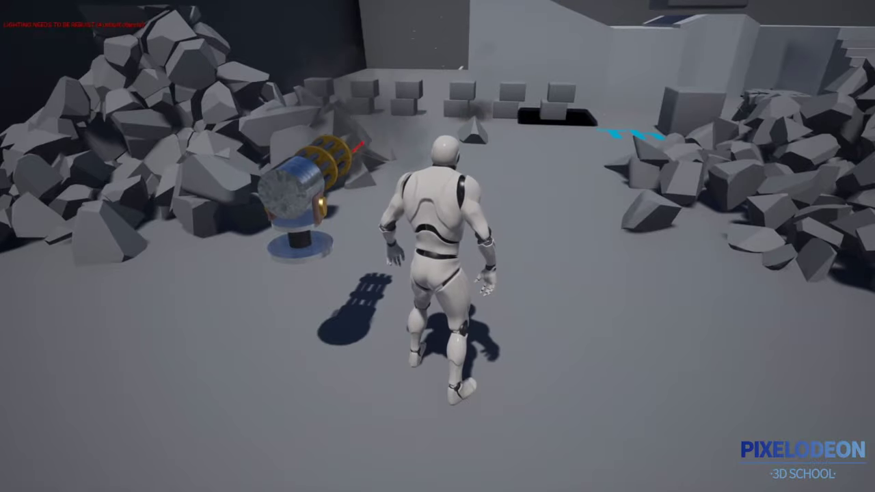
key(w)
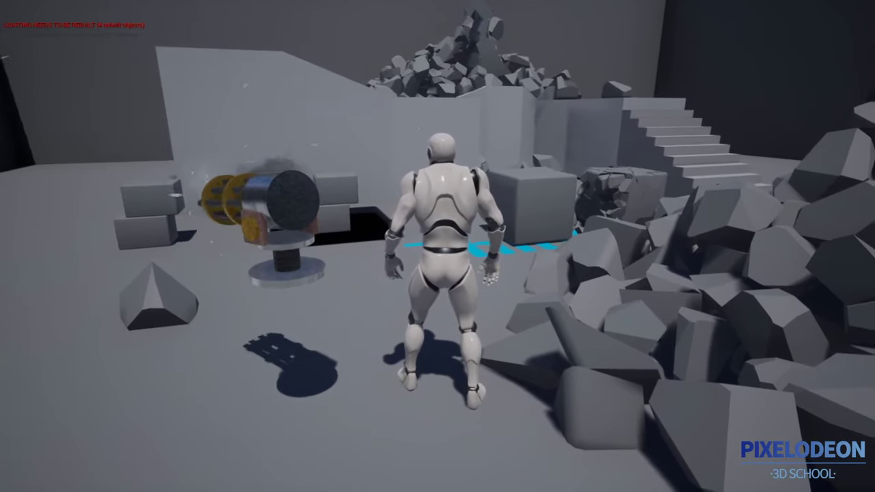
key(Escape)
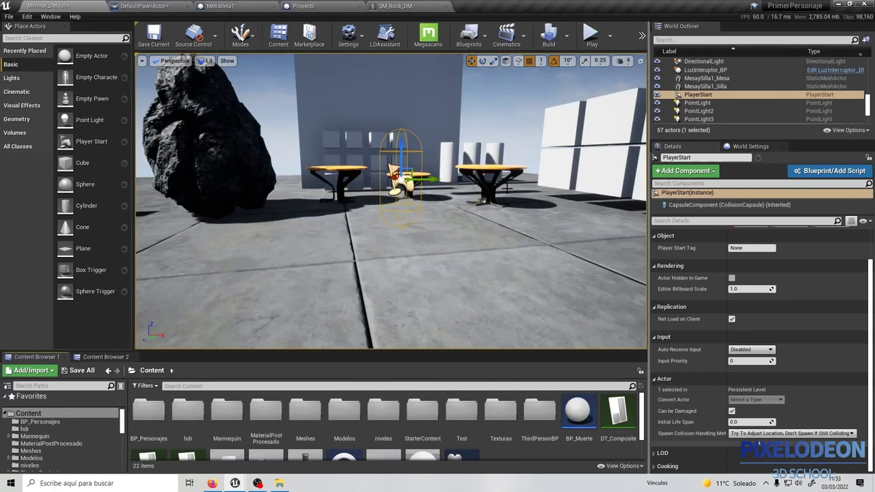
Orbit the view toward the rock and tables, then test-play the level and stop it
right_drag(479, 267, 473, 260)
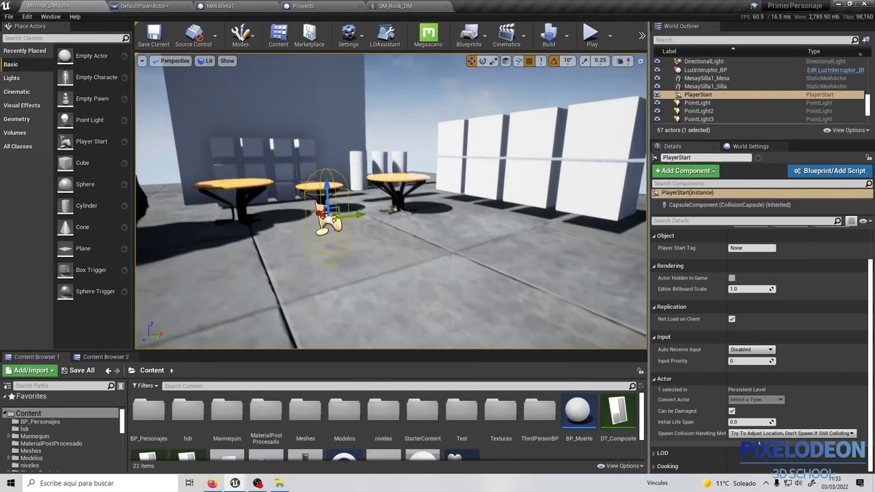
right_drag(475, 213, 472, 209)
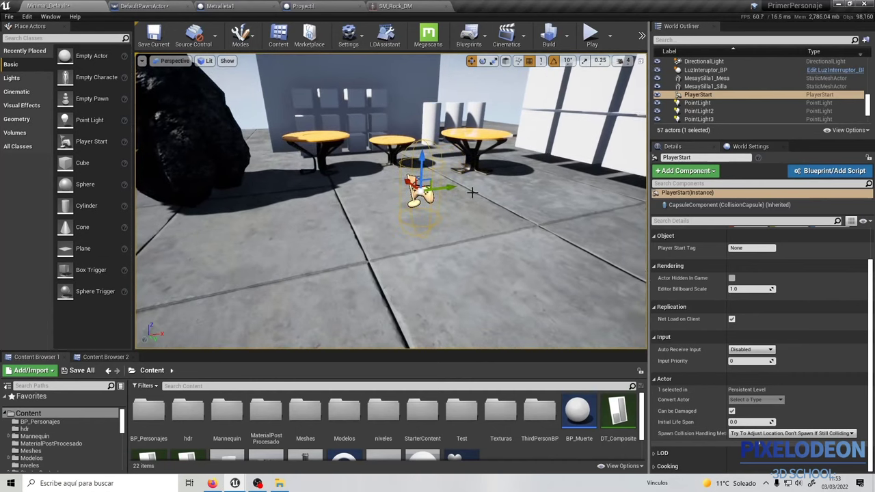
click(588, 34)
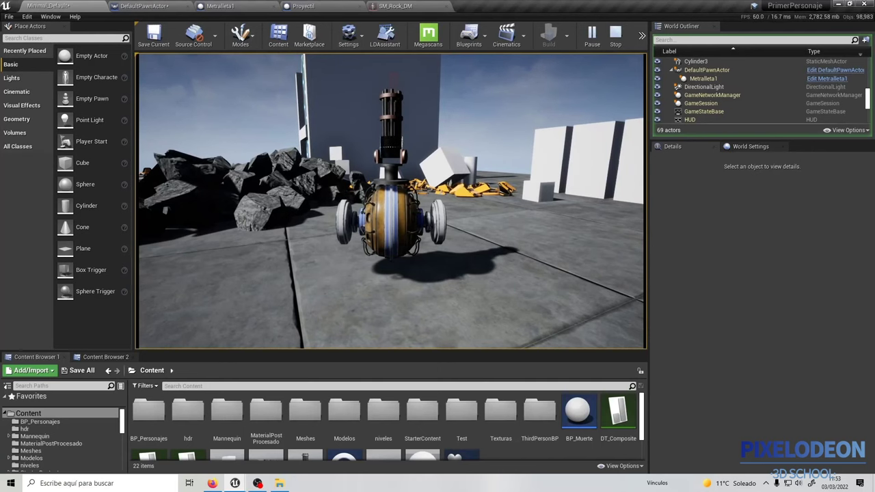
key(Escape)
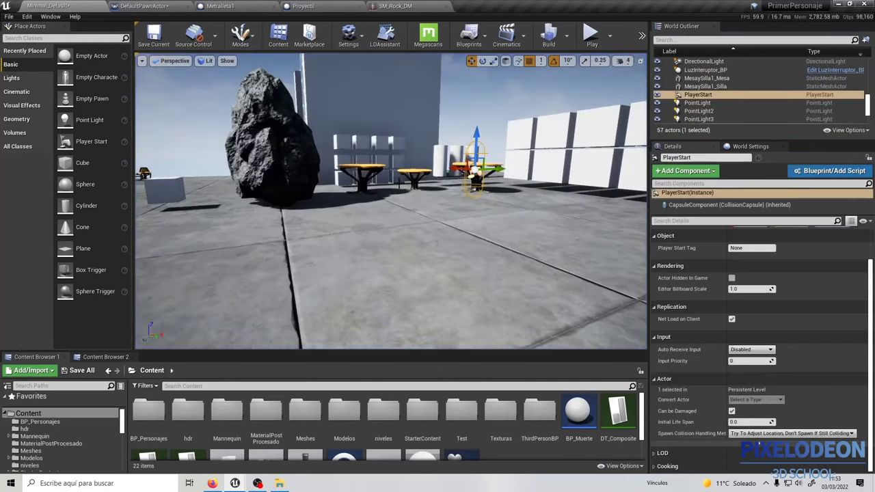
Briefly replay the level, then enlarge the Content Browser panel upward
click(592, 34)
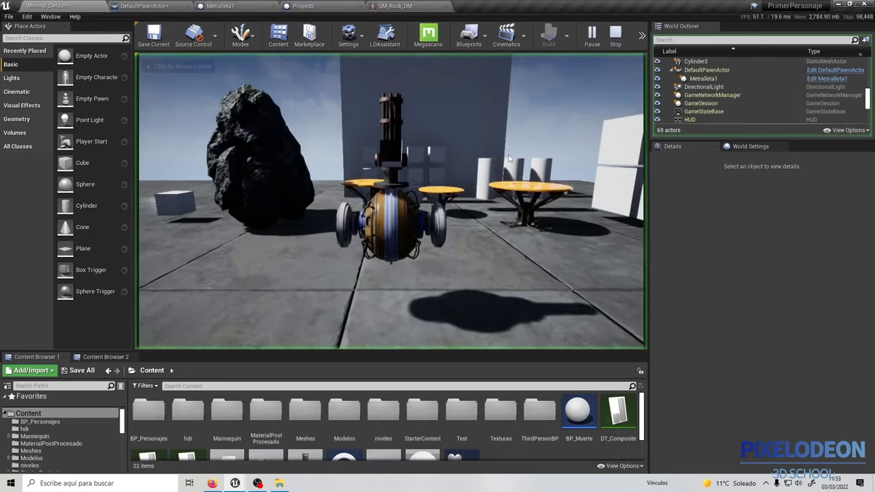
click(616, 35)
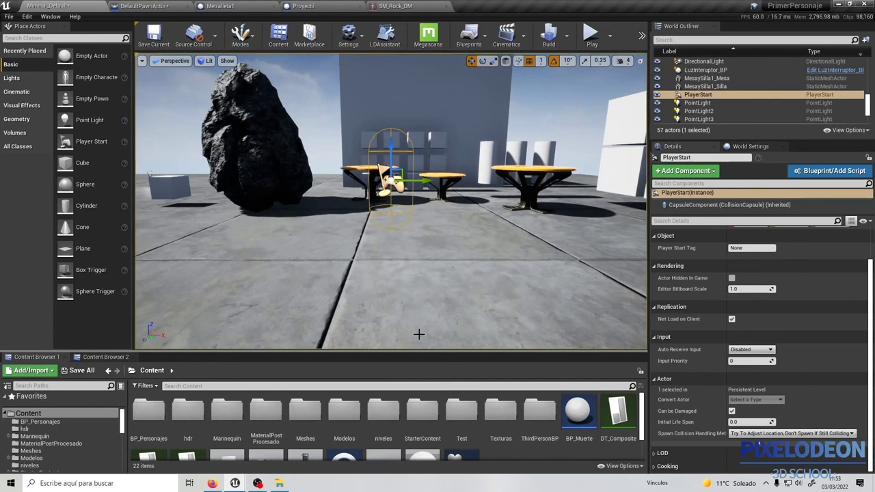
drag(424, 353, 424, 257)
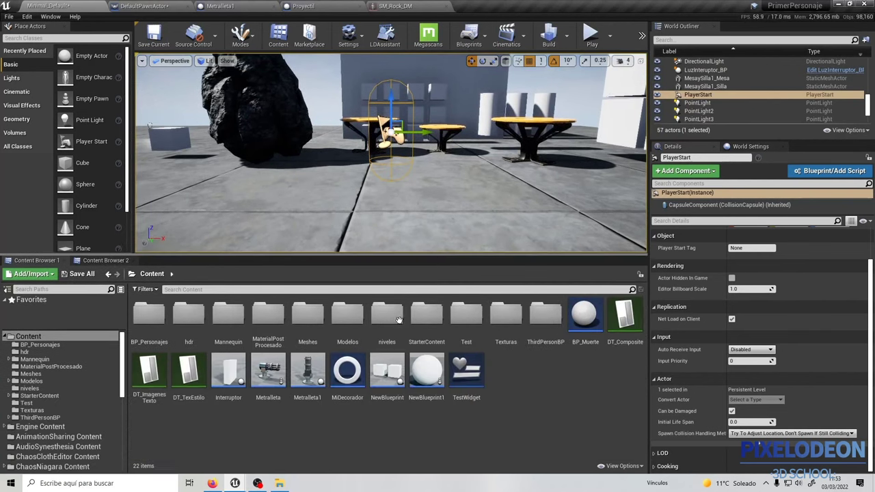
double_click(314, 369)
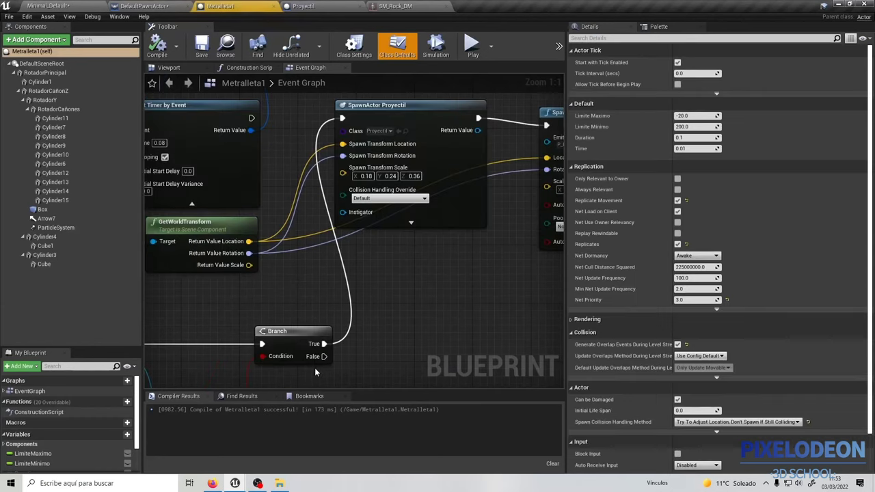
click(166, 67)
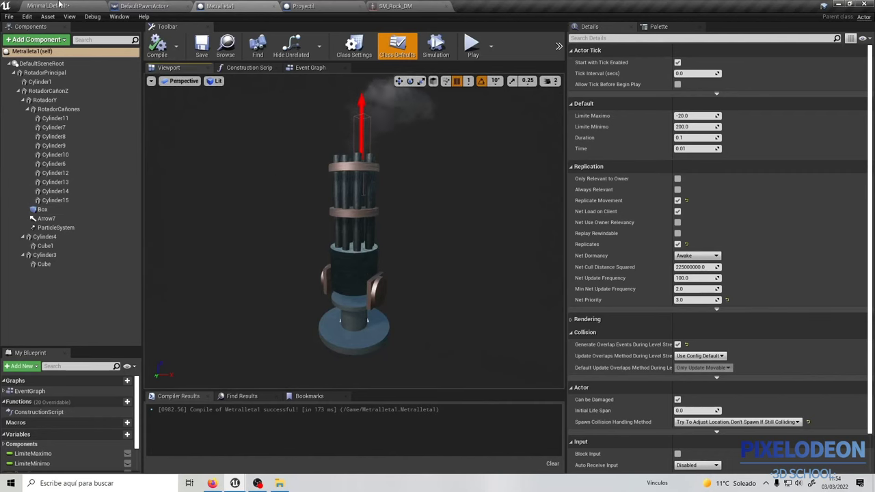
click(59, 4)
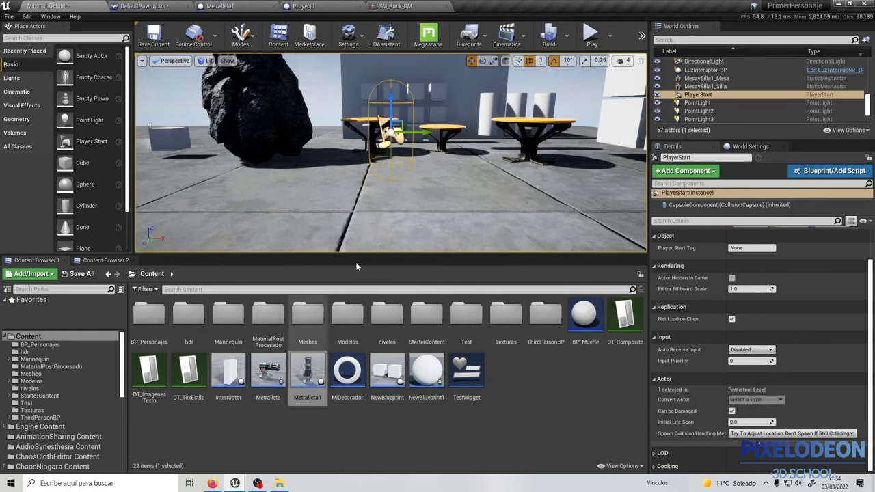
mouse_move(236, 484)
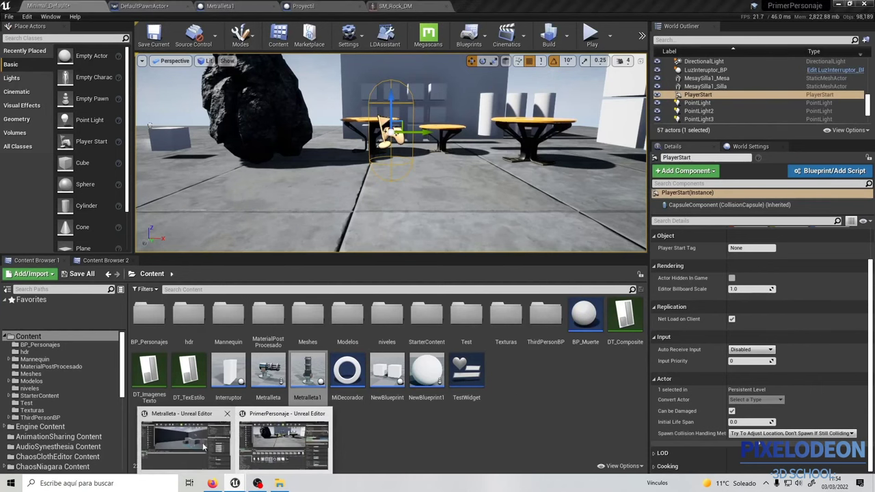
Switch to the Metralleta project, then open and close Metralleta1 from the Content folder
click(196, 446)
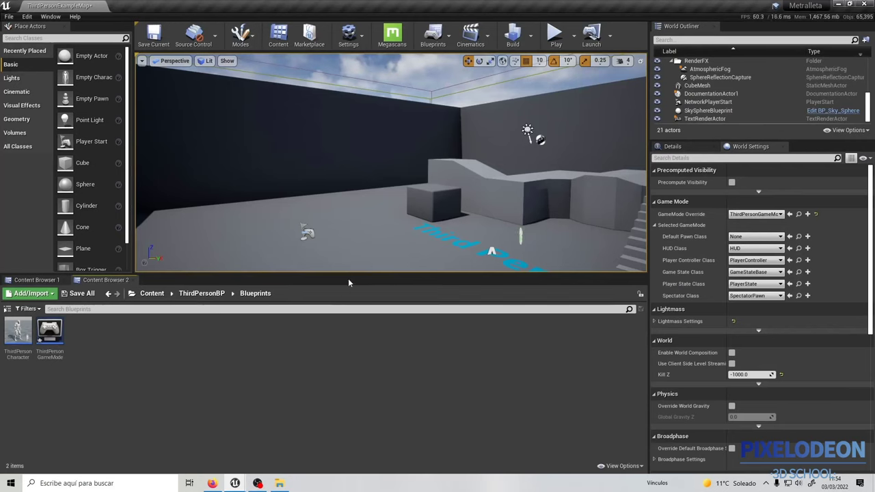
click(152, 293)
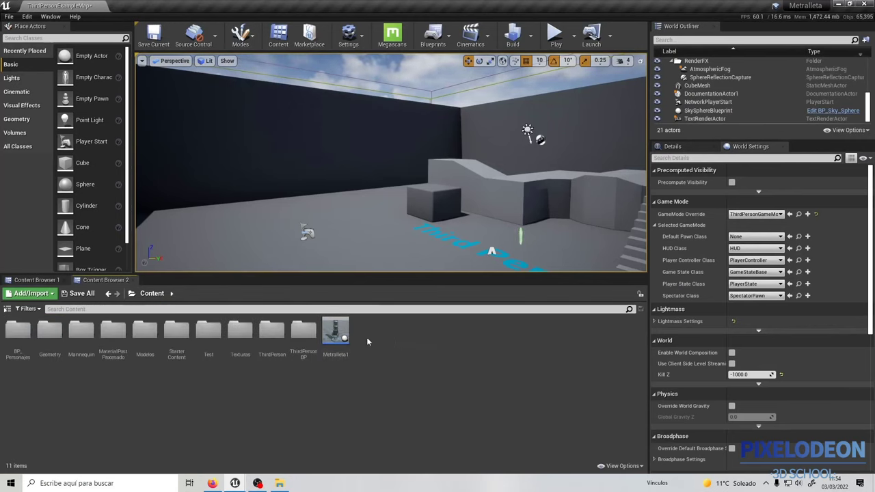
double_click(337, 339)
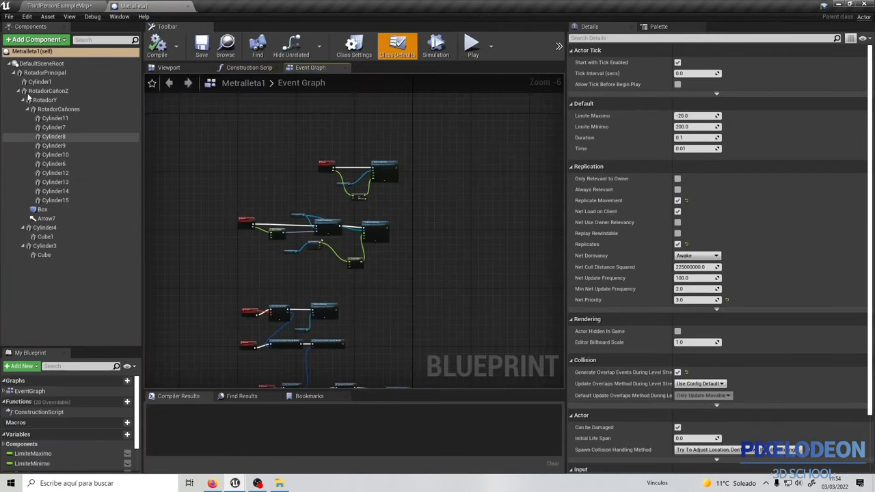
click(188, 7)
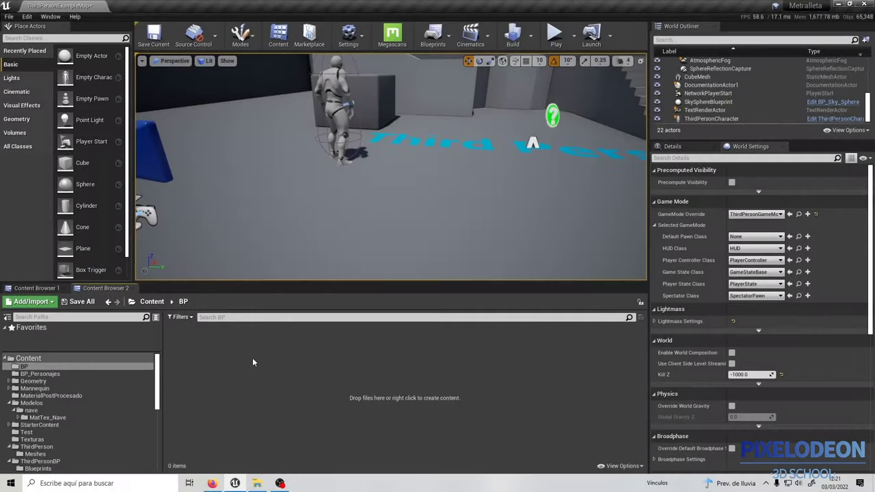
Create an Actor Blueprint class in the BP folder named Metralleta_BP
right_click(226, 368)
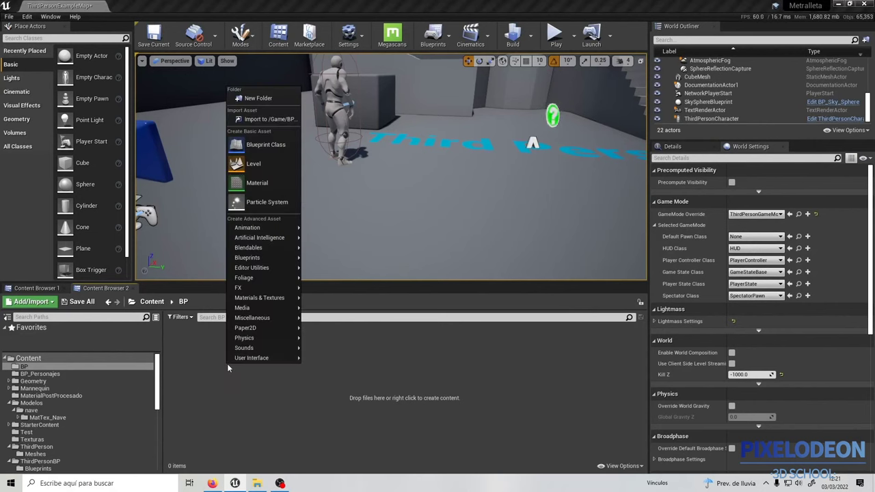
click(258, 149)
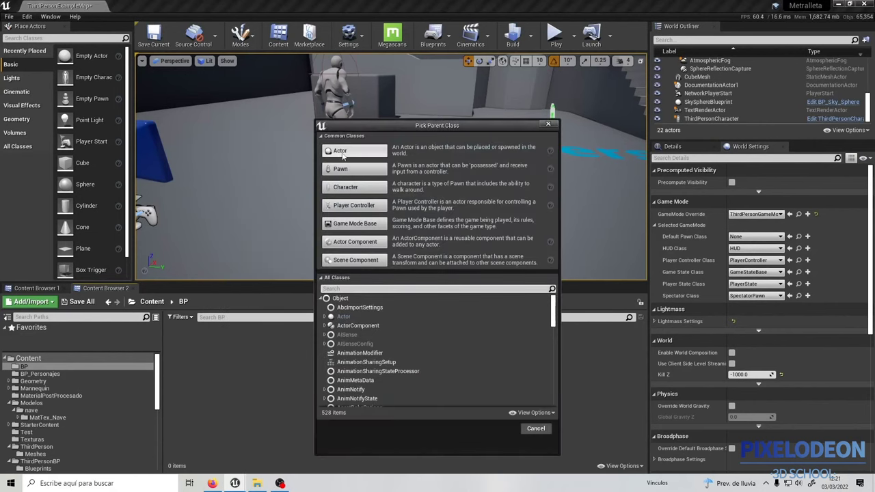
click(349, 148)
key(BackSpace)
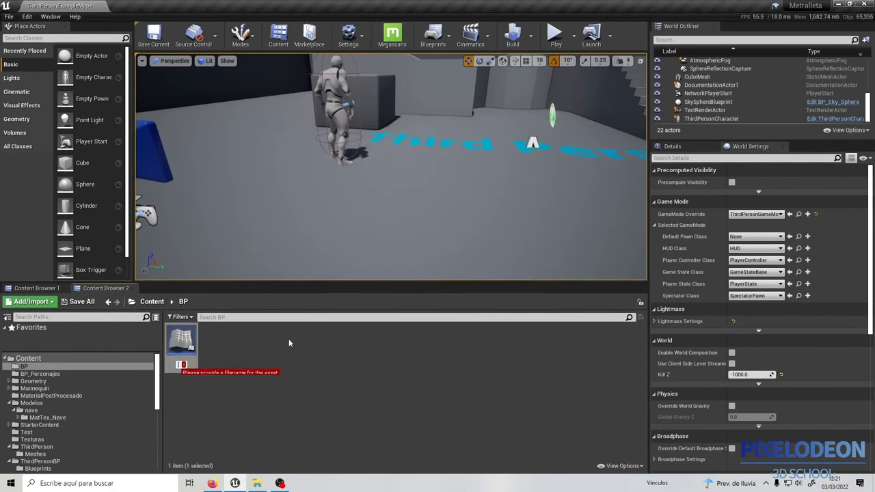
text(Metralleta)
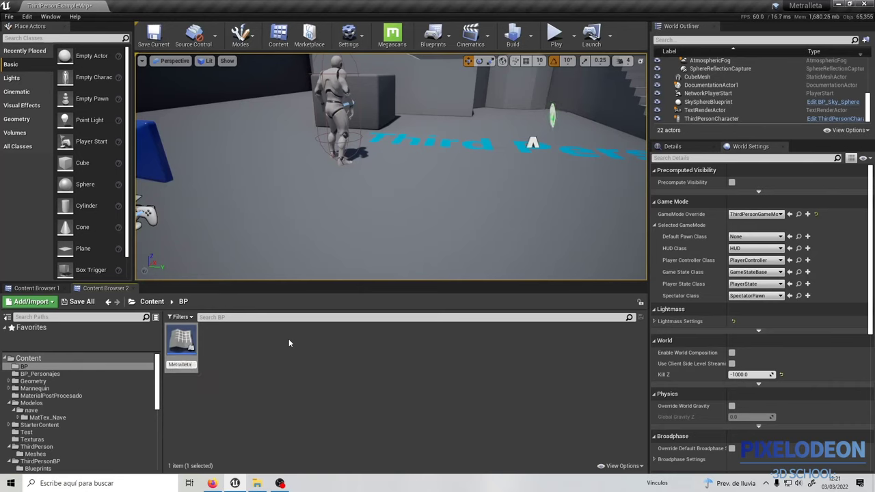
text(_B)
text(P)
key(Return)
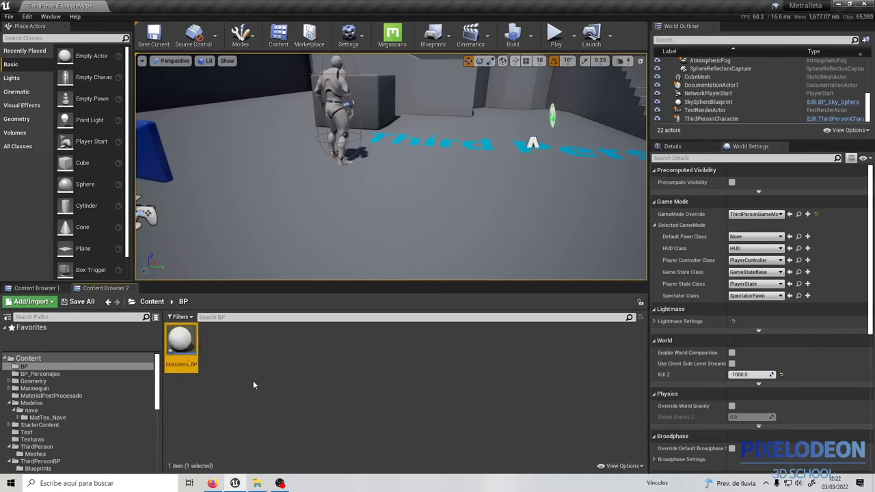
Place a Metralleta_BP instance in the level and open the Blueprint for editing
drag(193, 343, 385, 197)
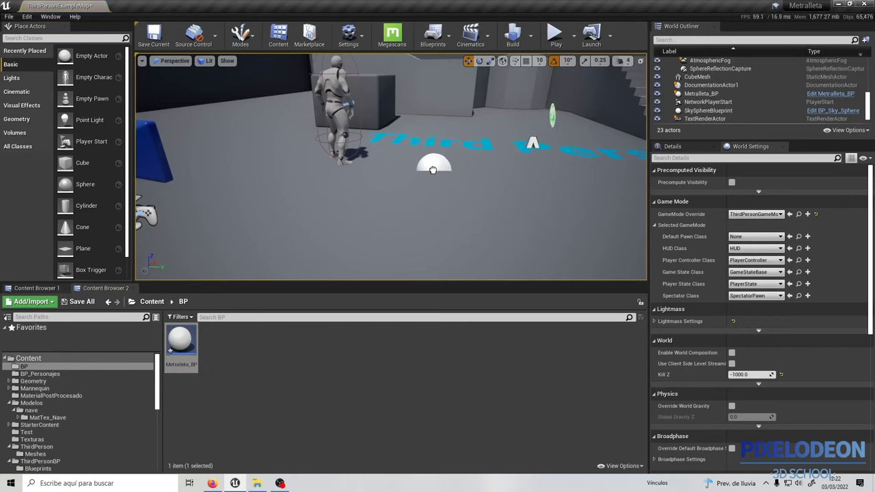
click(438, 166)
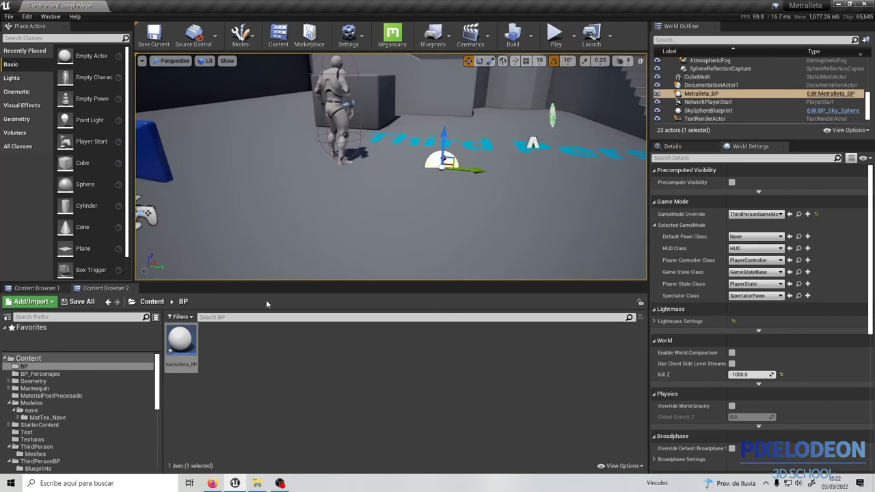
double_click(186, 345)
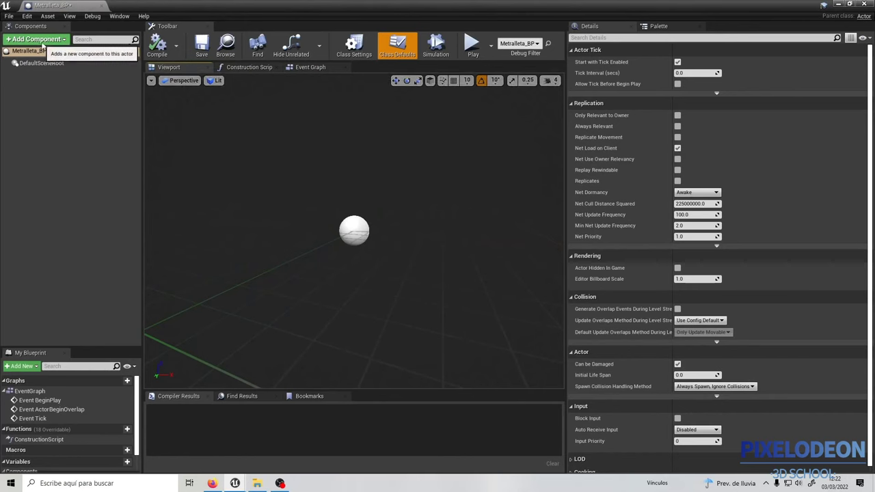
Add a Cylinder component named Base
click(46, 38)
scroll(48, 163, down, 2)
scroll(48, 162, down, 2)
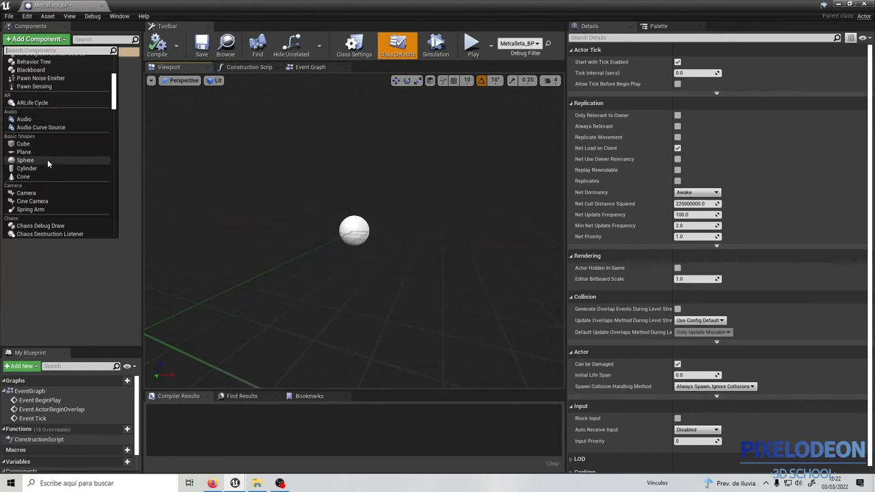
click(35, 169)
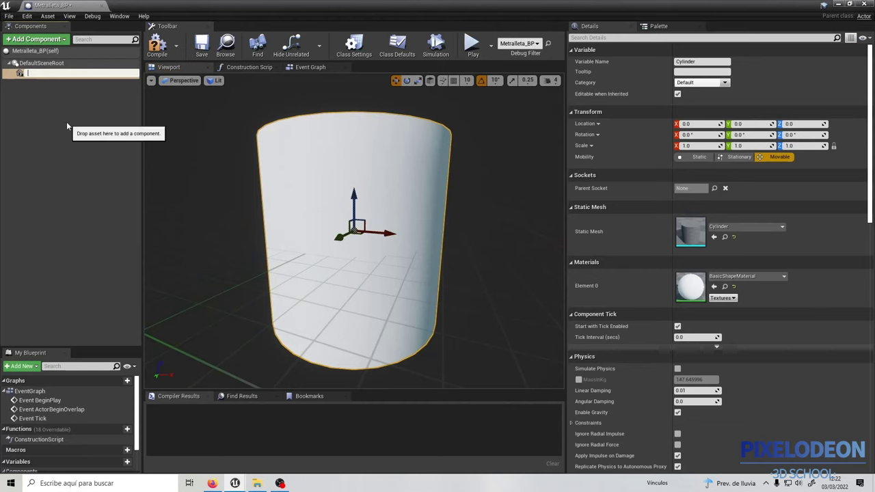
text(Base)
key(Return)
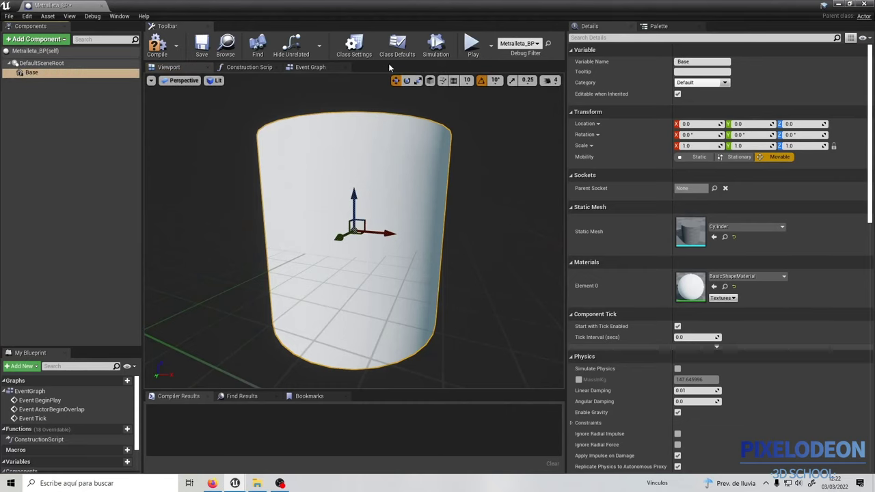
Flatten Base into a thin disc with Z scale about 0.1
click(418, 81)
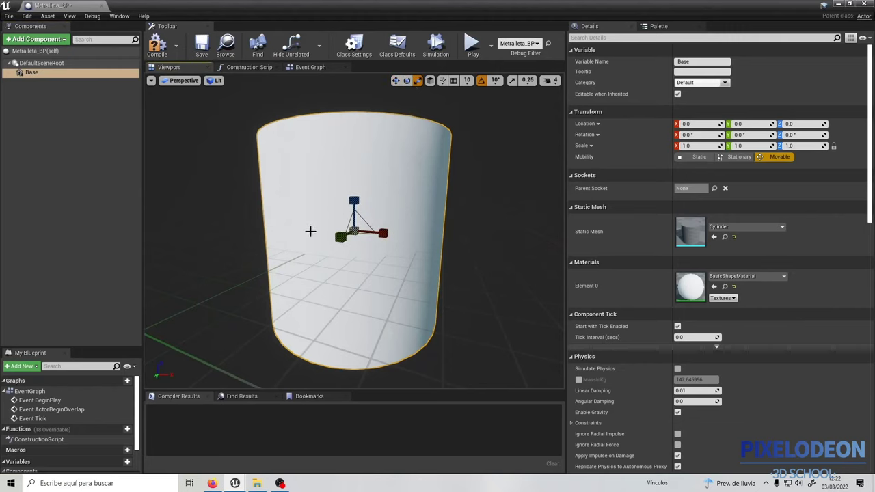
drag(353, 200, 354, 246)
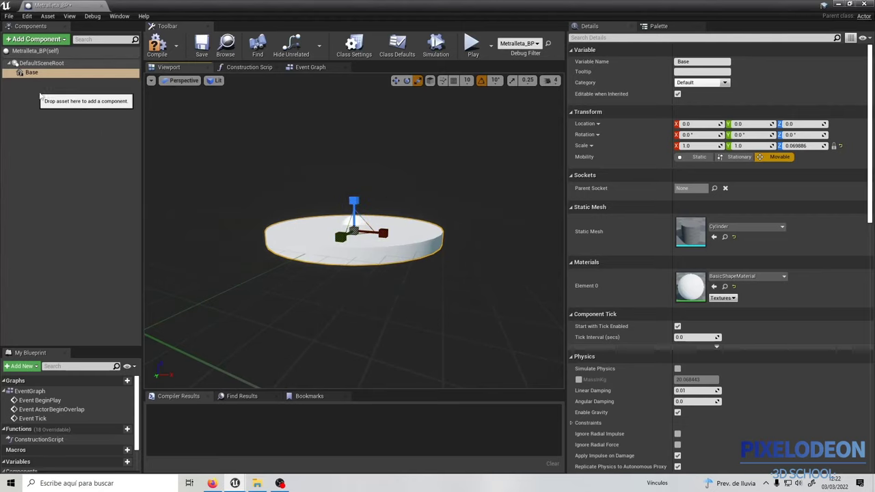
drag(353, 200, 353, 212)
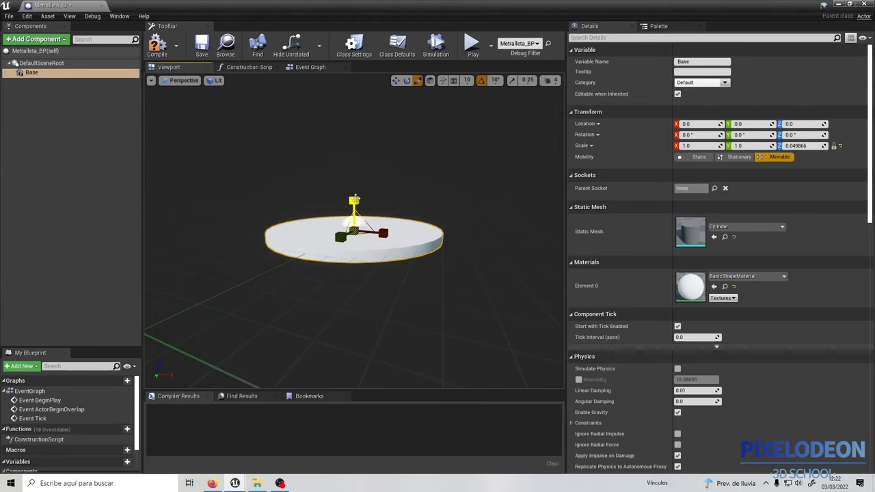
drag(354, 199, 354, 178)
In Front view, raise the Base disc to Z ≈ 5.37 so it rests on the ground
key(w)
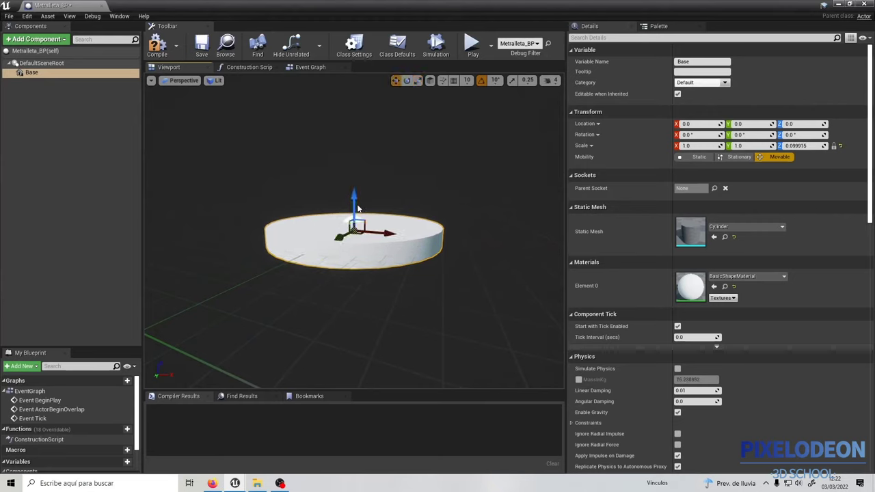
click(181, 80)
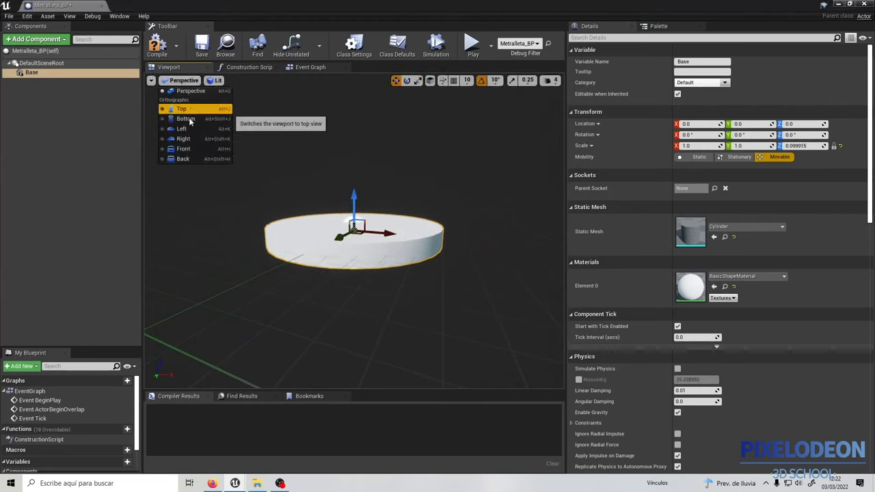
click(183, 149)
scroll(359, 210, up, 3)
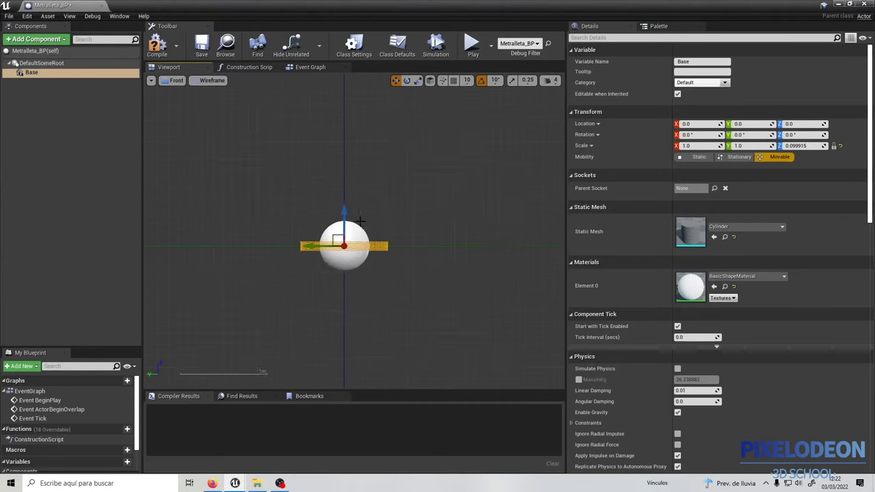
scroll(355, 226, up, 4)
drag(332, 235, 335, 226)
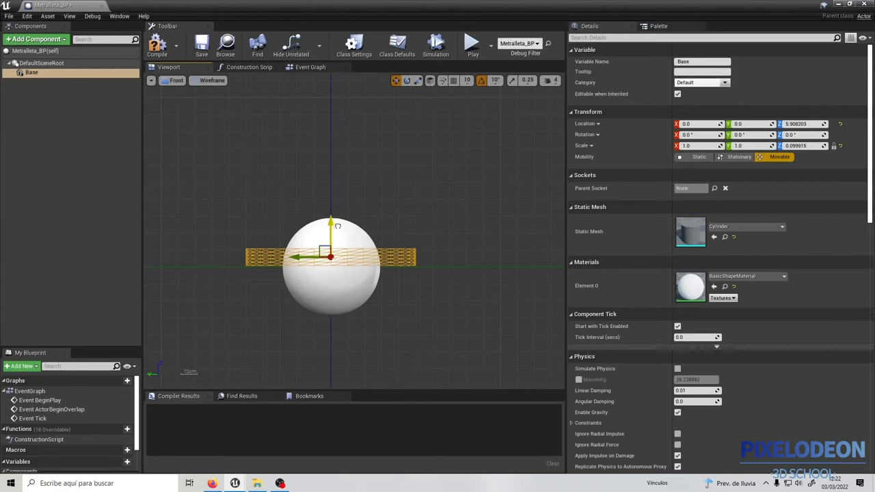
drag(338, 225, 338, 227)
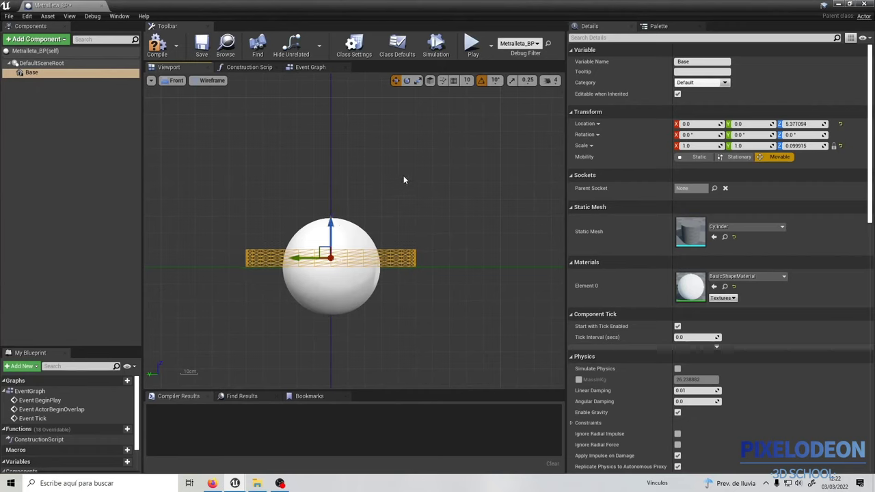
click(182, 81)
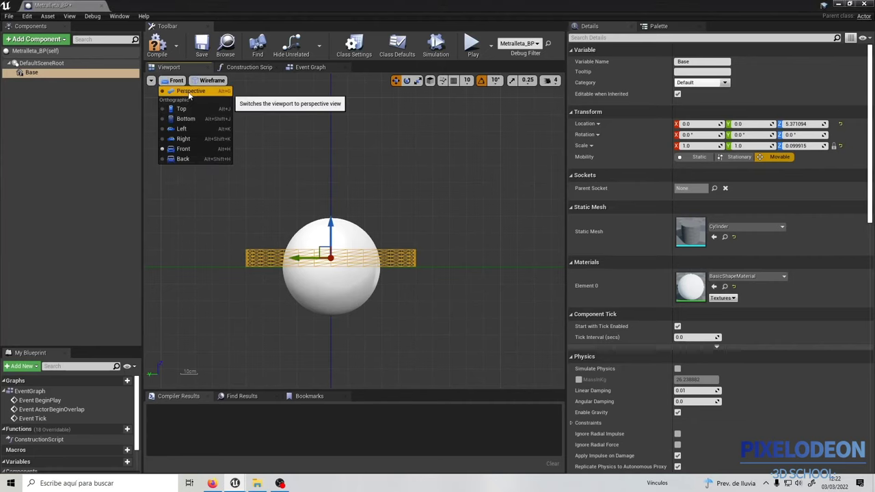
click(188, 92)
click(34, 40)
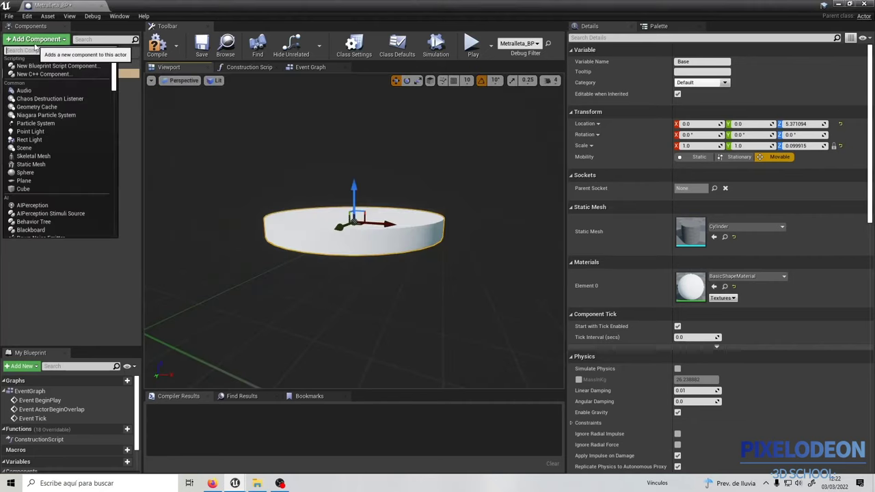
Add another cylinder, reset its Scale Z and raise it above the base
scroll(59, 124, down, 2)
scroll(59, 124, down, 2)
scroll(60, 128, down, 2)
scroll(47, 139, down, 2)
click(45, 153)
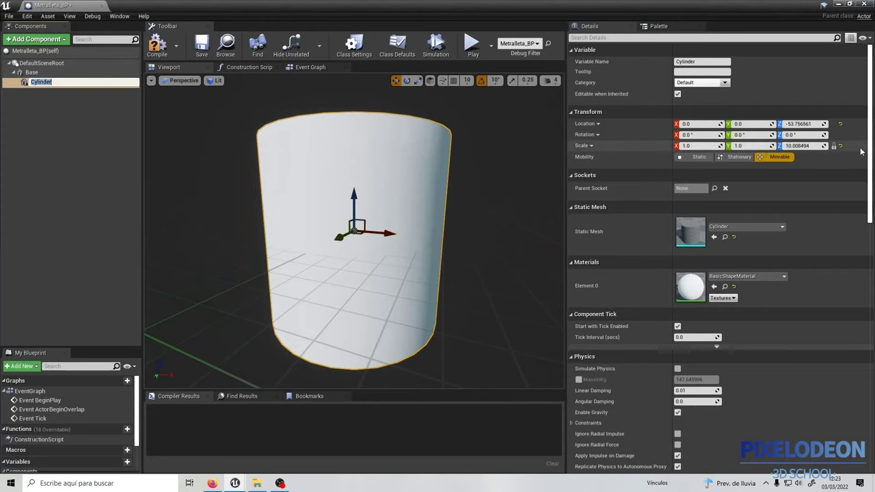
key(Return)
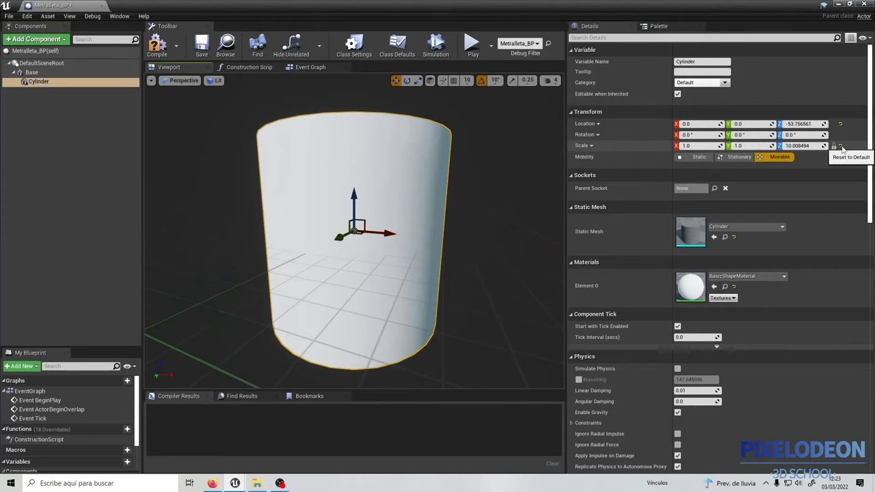
click(841, 146)
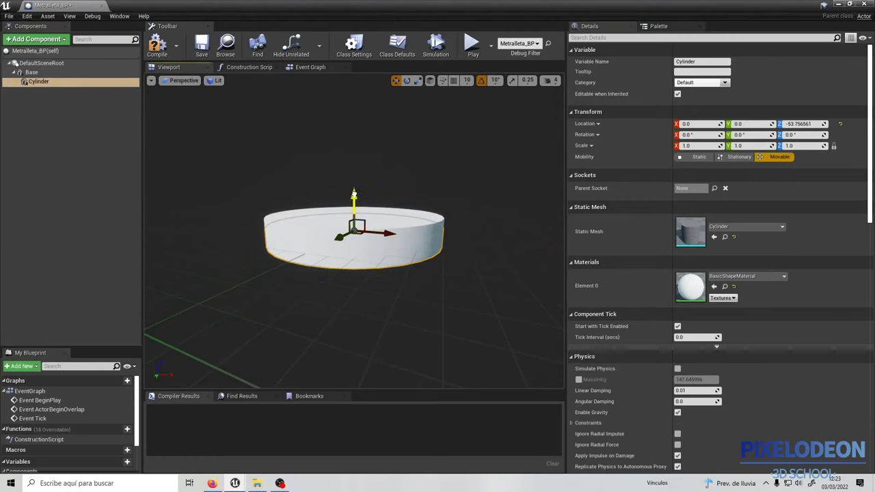
drag(354, 196, 355, 166)
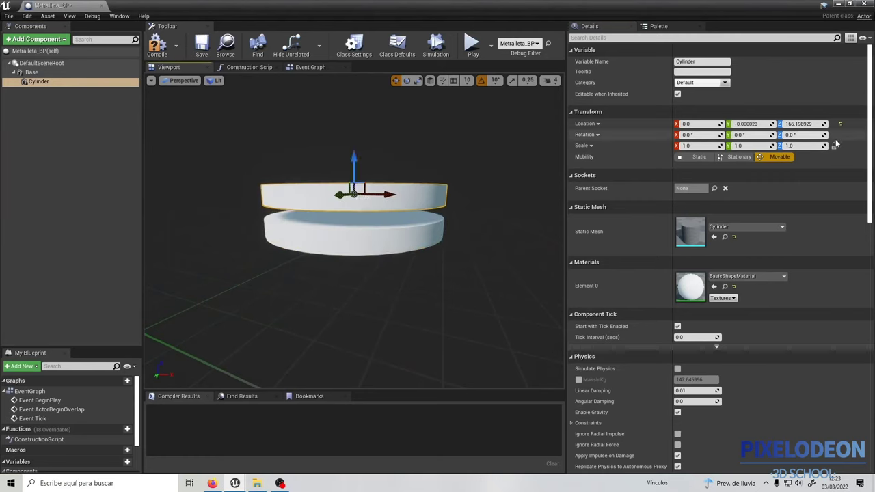
Scale the cylinder into a thin, tall column of about 0.34/0.34/3.6
click(417, 81)
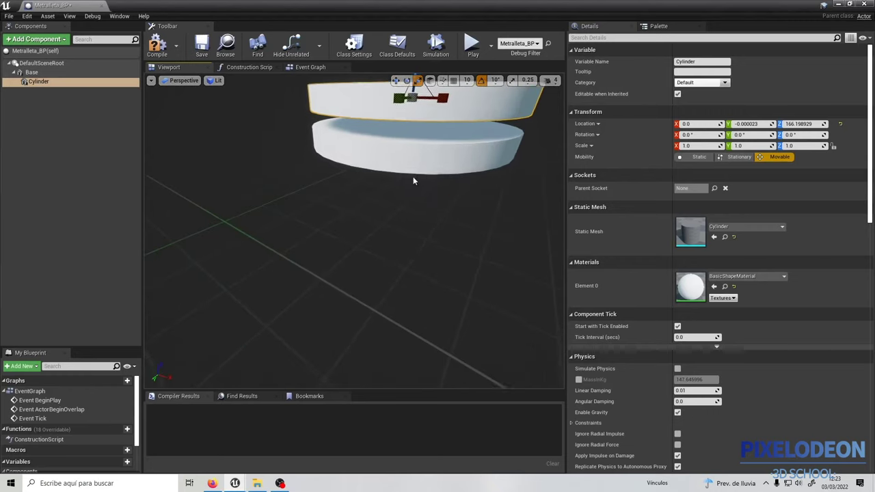
drag(413, 178, 394, 203)
drag(370, 248, 352, 263)
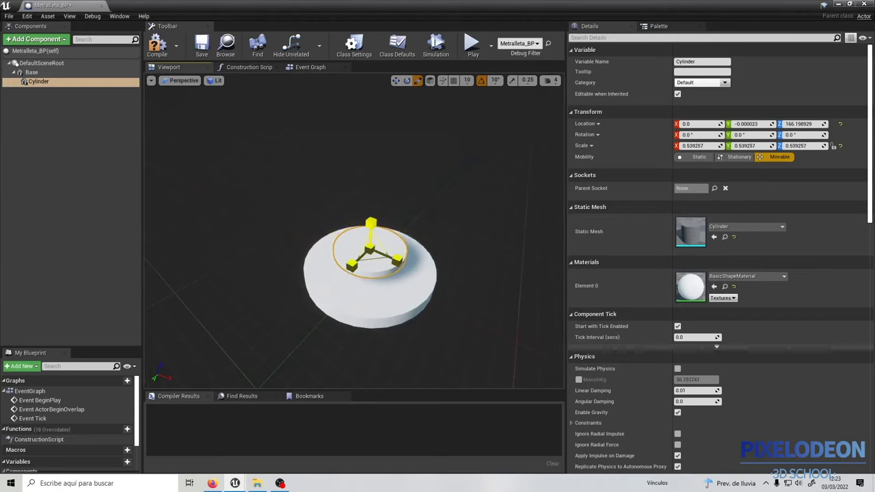
drag(352, 263, 363, 257)
middle_drag(363, 256, 362, 206)
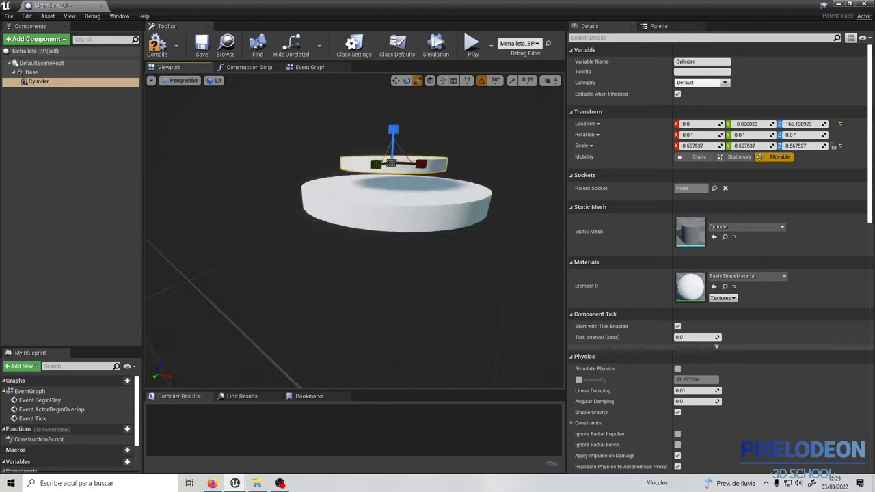
key(f)
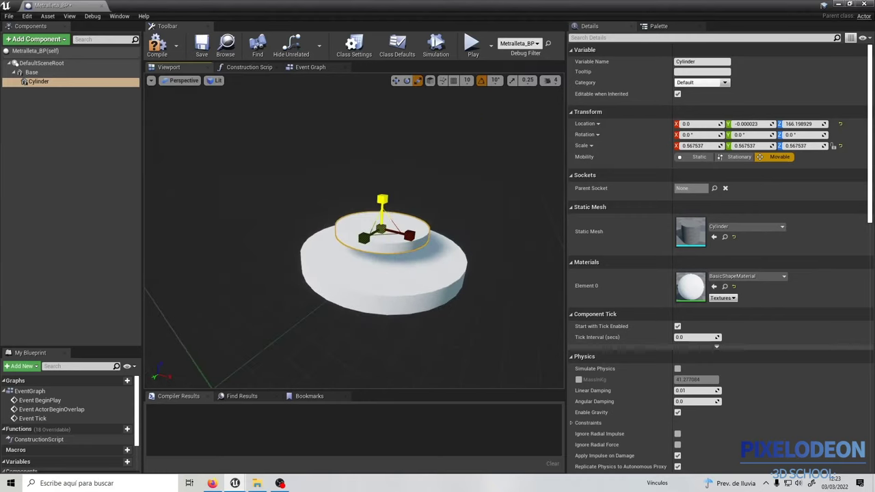
drag(384, 198, 383, 137)
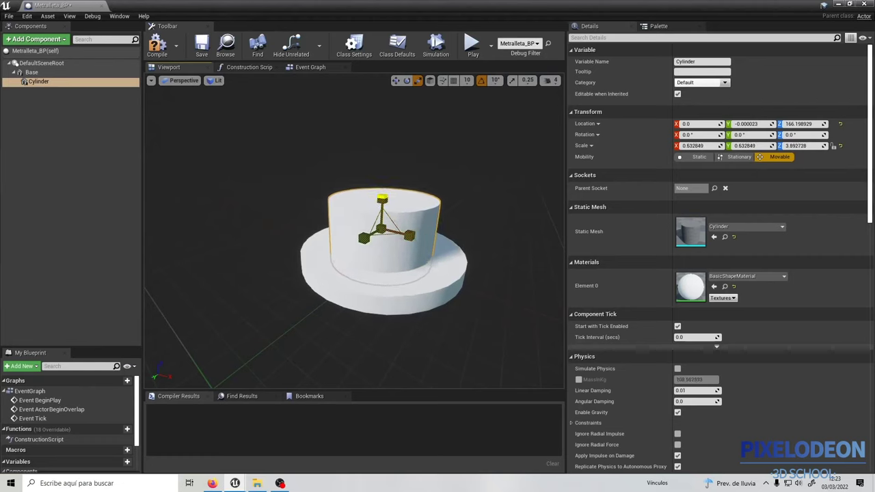
mouse_move(383, 229)
mouse_down()
mouse_move(365, 238)
mouse_move(393, 226)
mouse_move(366, 238)
mouse_up()
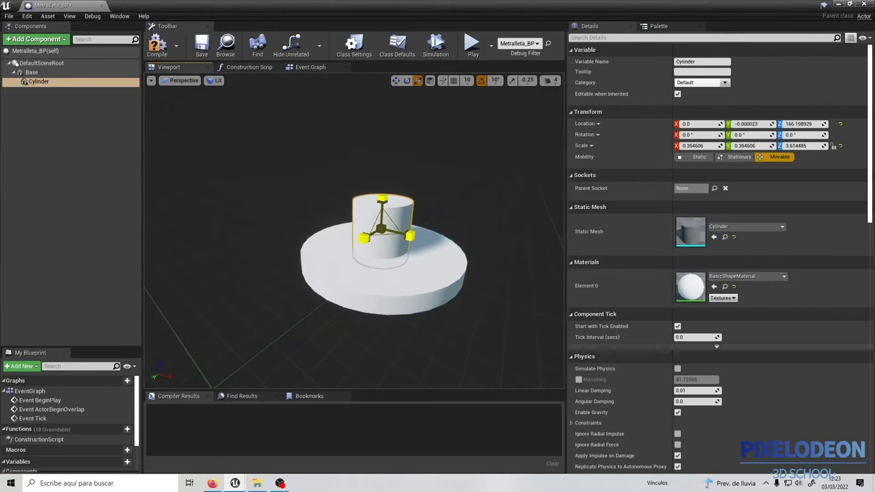
In Front view, set the column at Z ≈ 229 so it stands on the Base disc
click(182, 80)
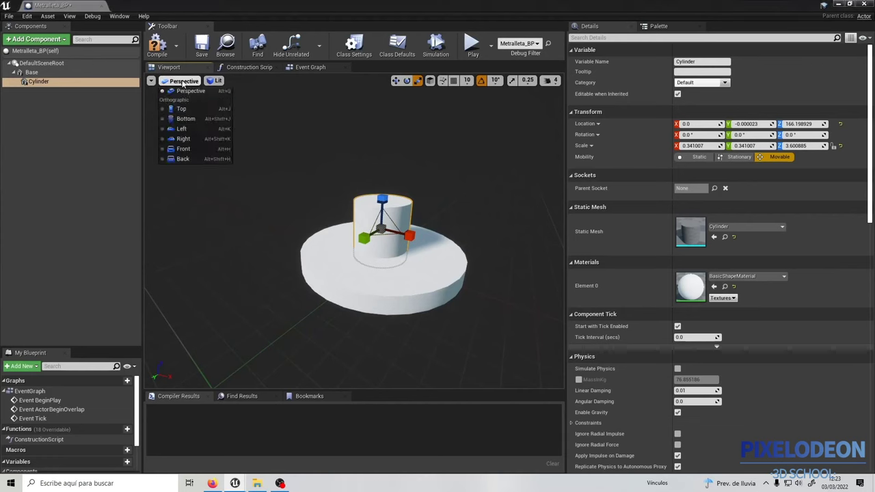
click(191, 153)
scroll(342, 212, up, 3)
key(w)
drag(323, 211, 326, 194)
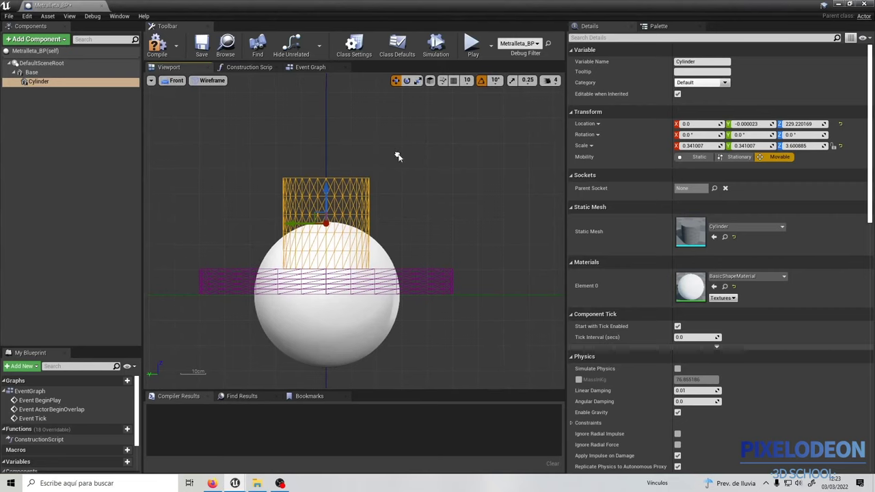
click(176, 81)
click(187, 92)
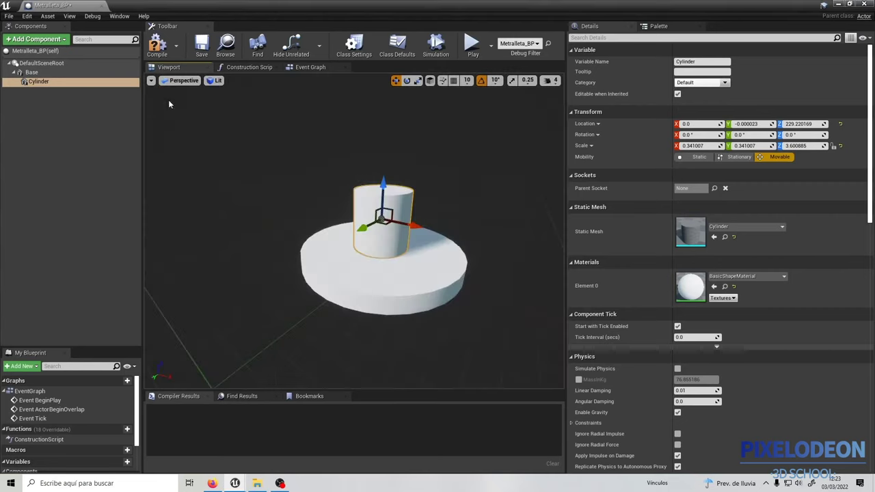
scroll(387, 166, down, 4)
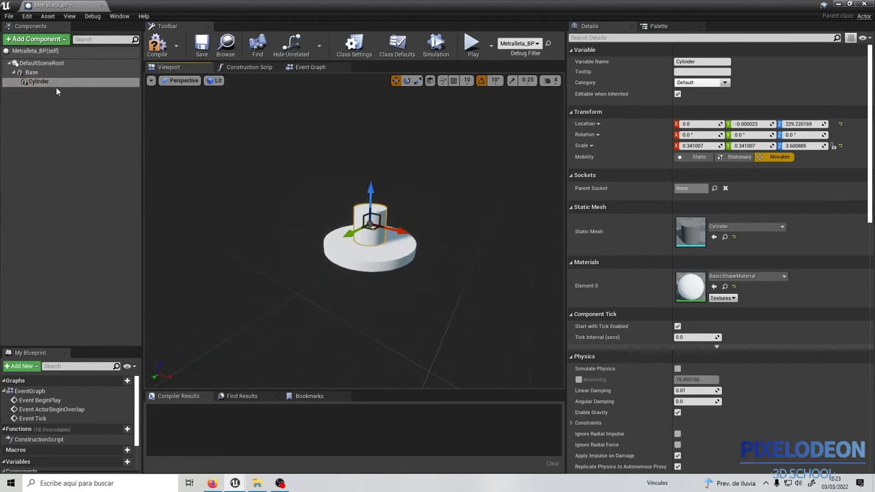
click(41, 73)
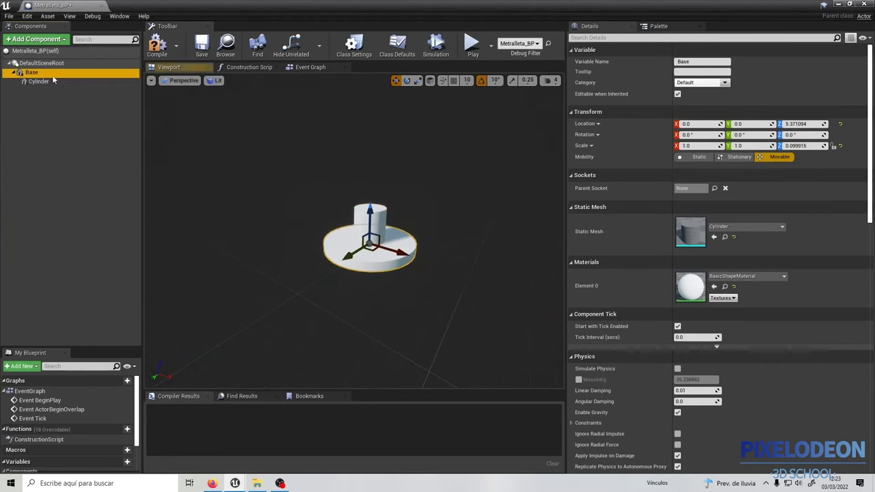
Add a third cylinder under Base named RotadorZ and reset its Scale Z to 1.0
click(35, 39)
scroll(69, 171, down, 5)
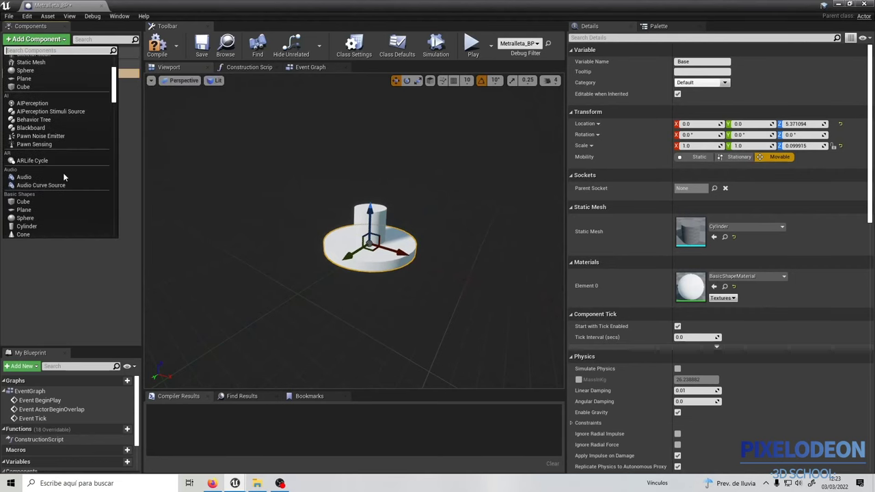
click(48, 168)
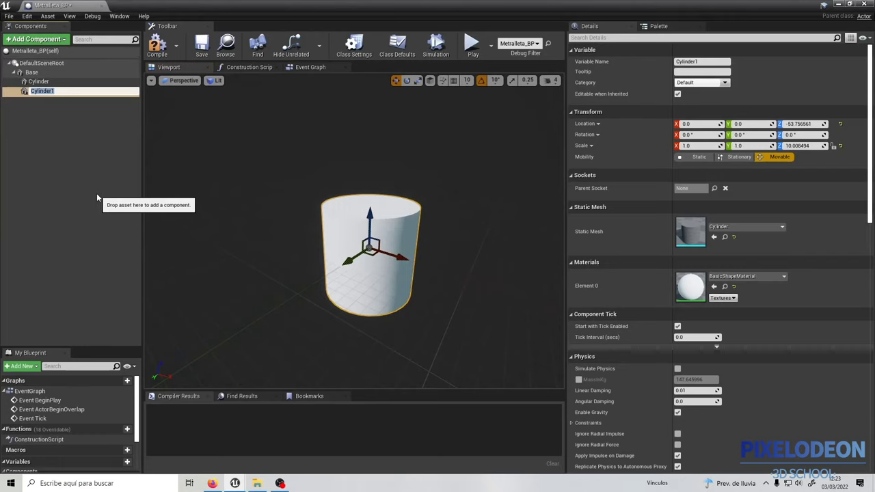
text(R)
text(otar)
key(BackSpace)
text(dorZ)
key(Return)
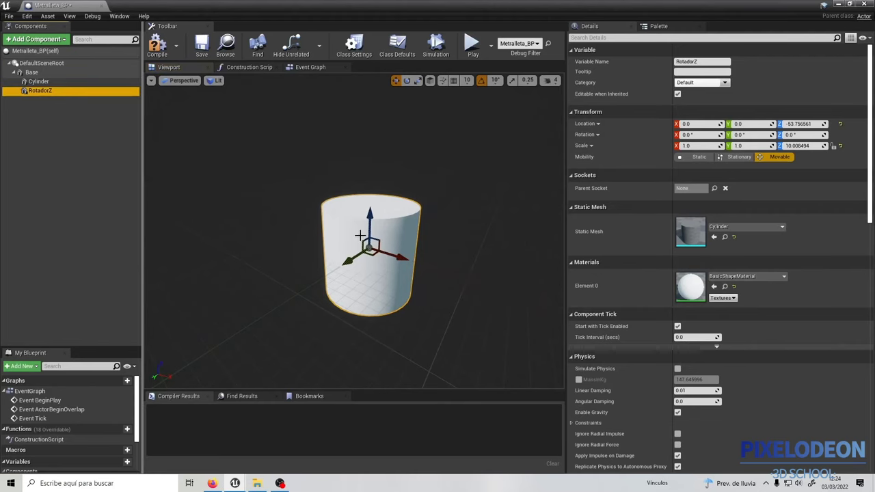
click(840, 145)
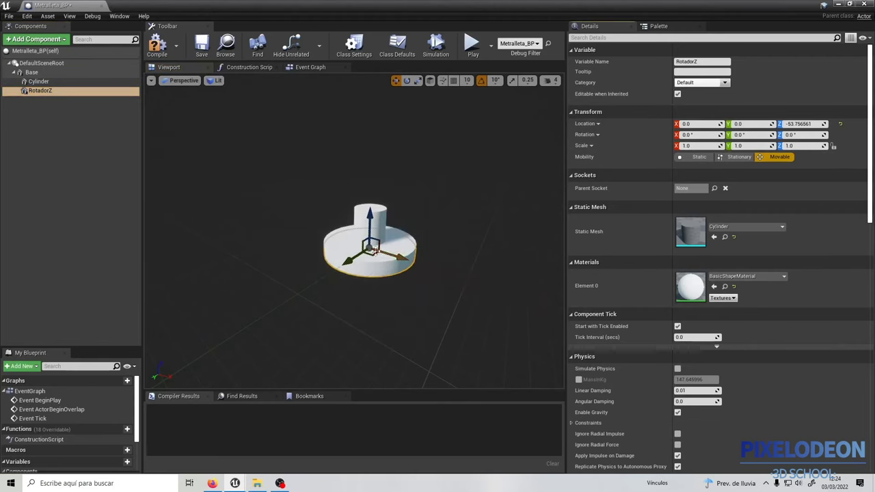
Position the RotadorZ disc just above the column using the Front wireframe view
drag(370, 216, 270, 151)
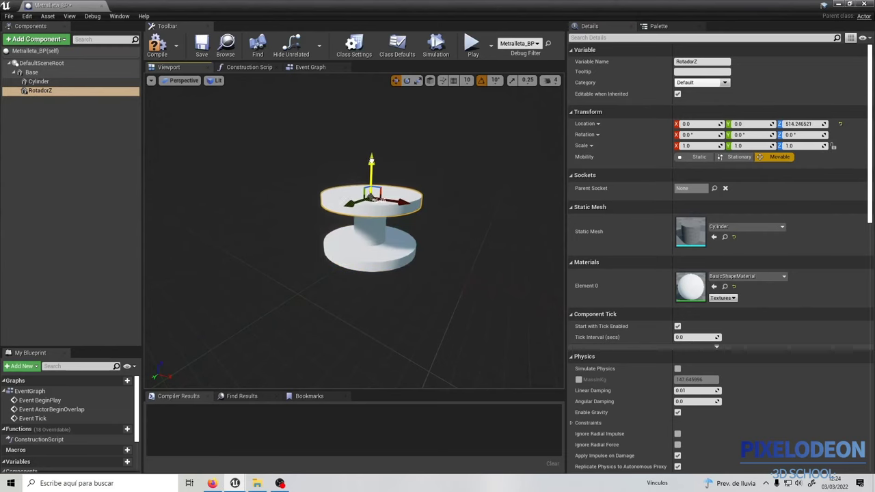
click(179, 80)
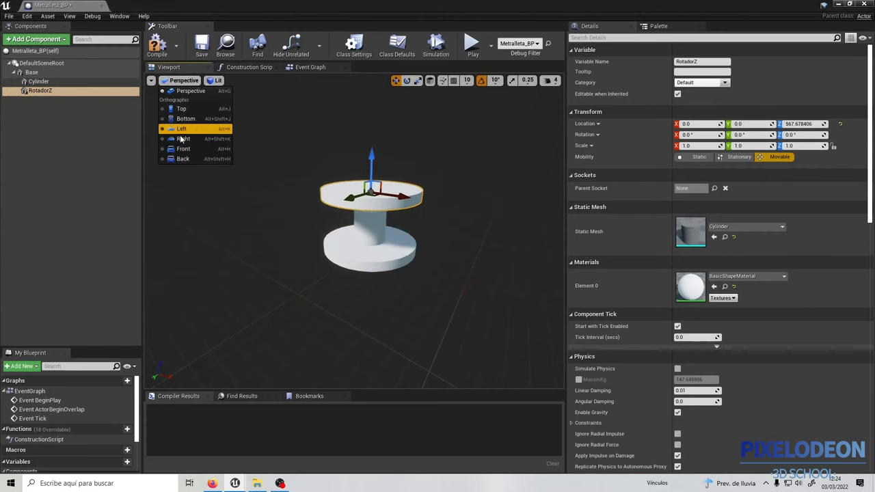
click(192, 148)
scroll(329, 164, up, 1)
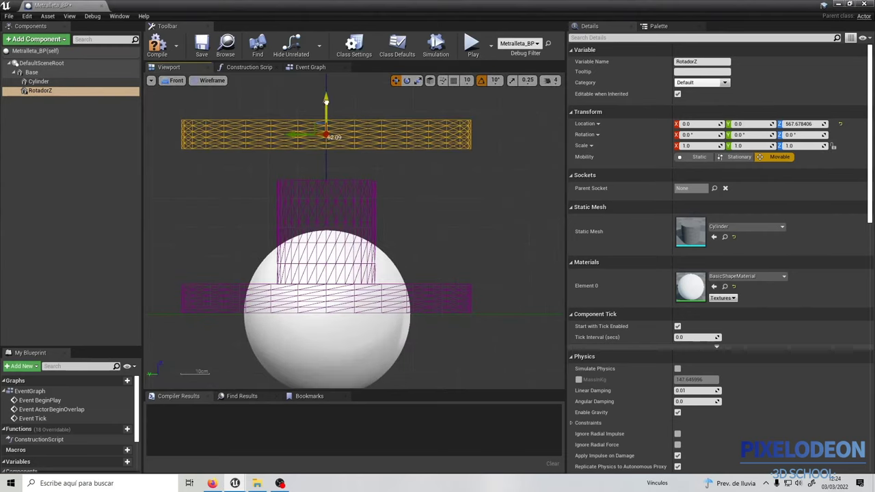
drag(327, 100, 337, 133)
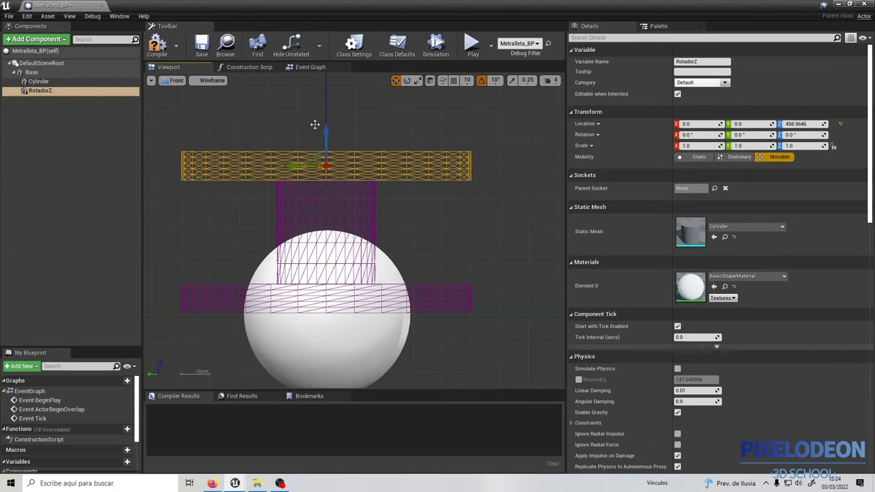
click(175, 80)
click(176, 92)
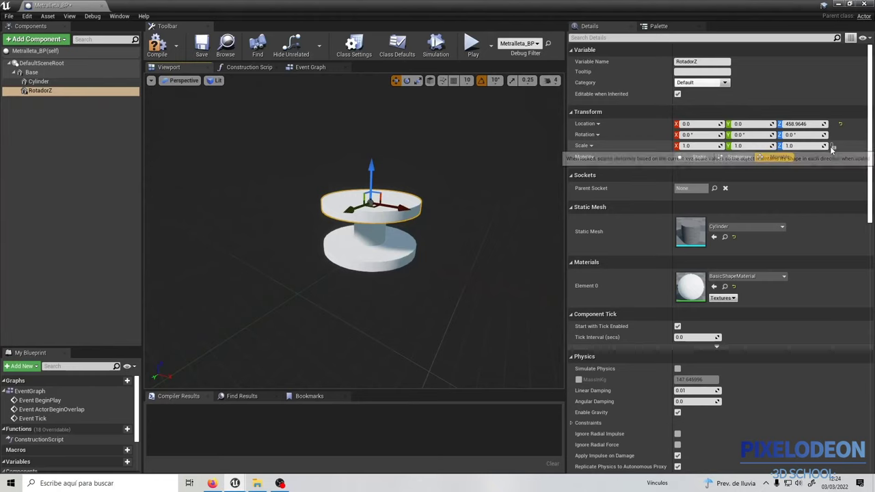
Shrink RotadorZ uniformly to a scale of 0.755
scroll(394, 207, up, 3)
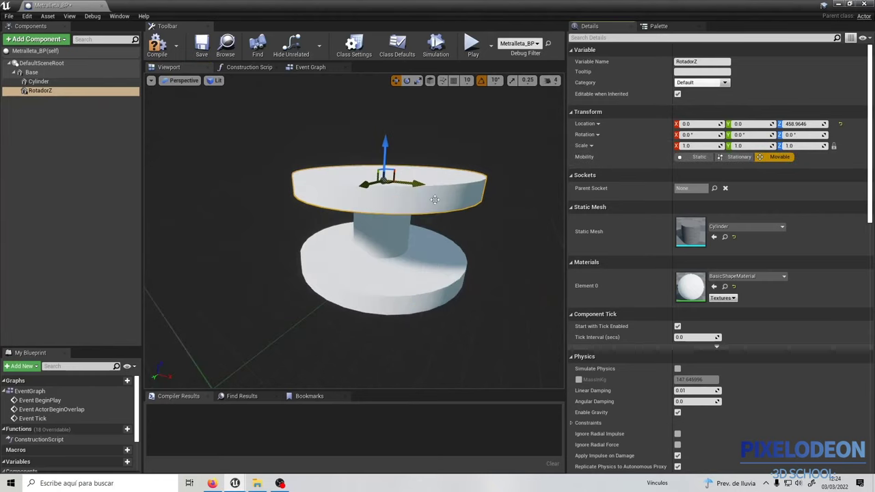
drag(715, 146, 691, 146)
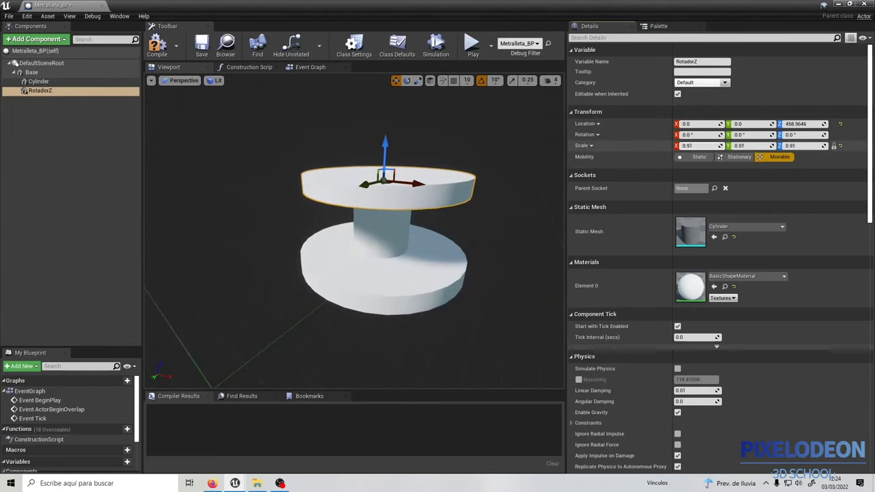
drag(691, 147, 684, 147)
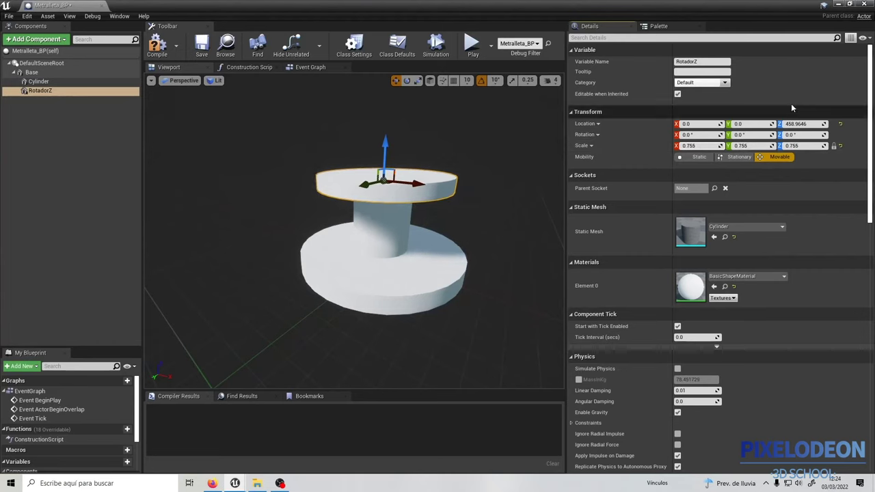
Nudge RotadorZ down onto the column at Z 447.94, then compile the Blueprint
click(182, 81)
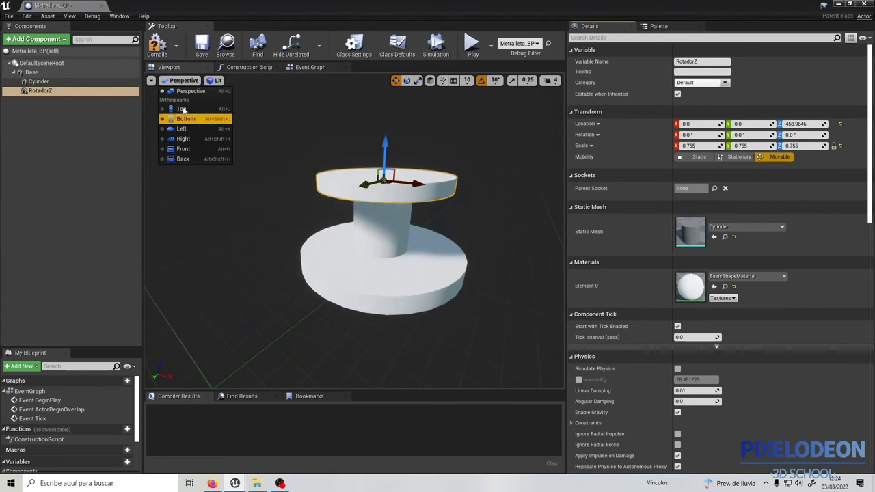
click(185, 149)
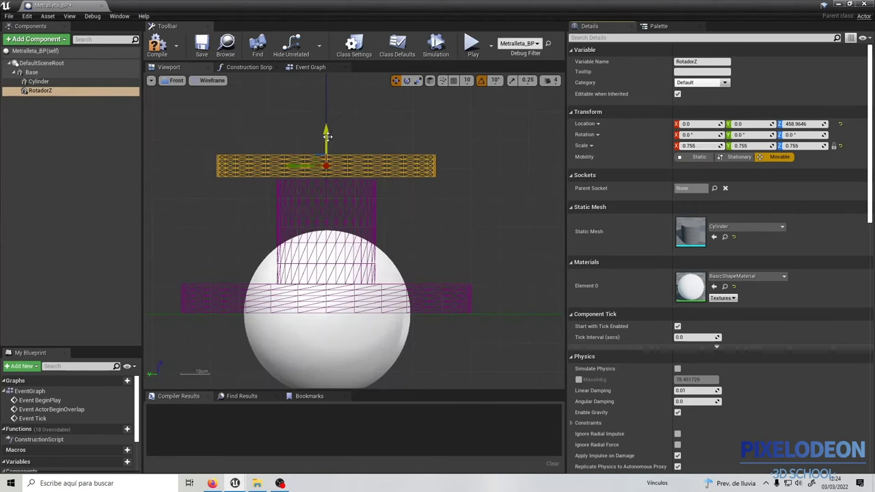
drag(326, 130, 331, 133)
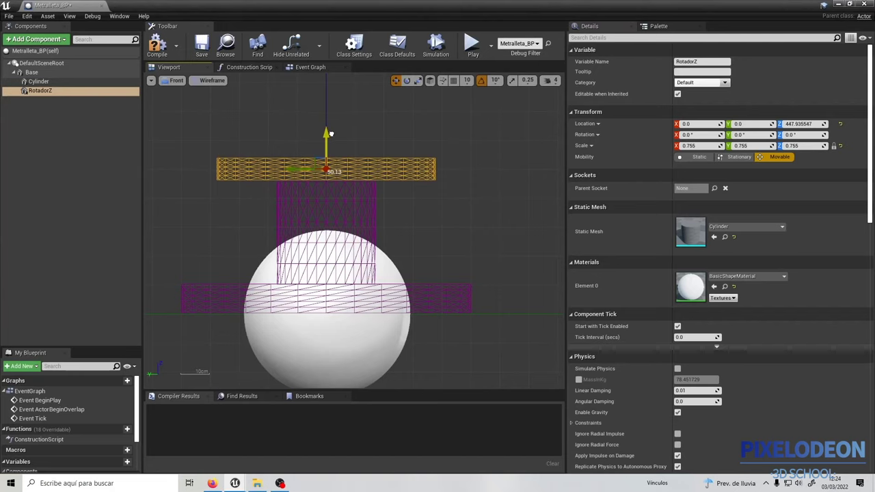
click(176, 81)
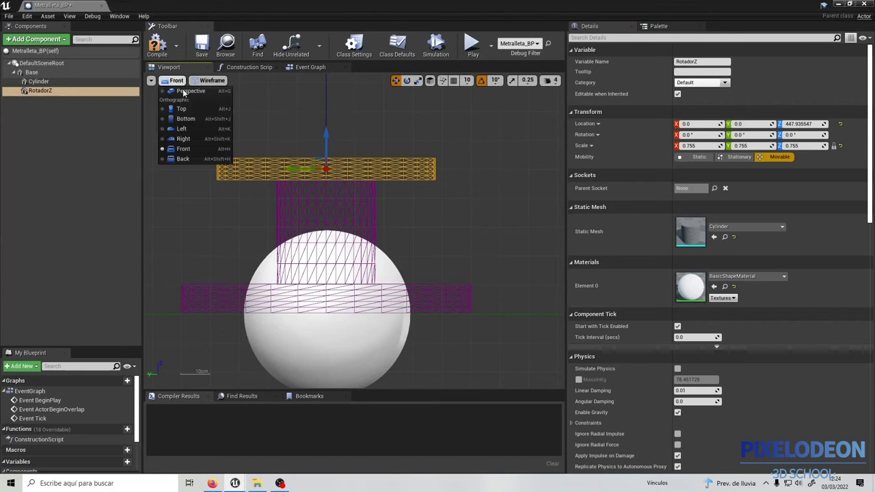
click(183, 94)
scroll(417, 203, down, 3)
mouse_move(418, 203)
alt+mouse_down()
mouse_move(390, 205)
mouse_move(399, 197)
alt+mouse_up()
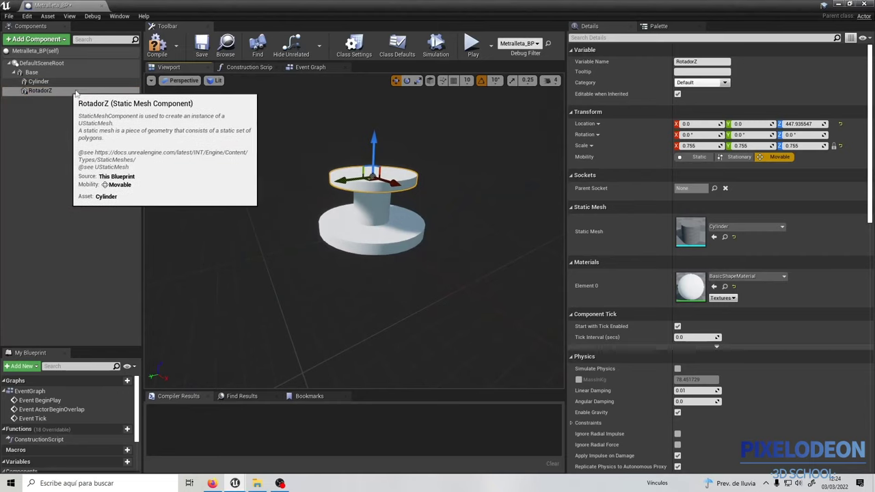
click(47, 95)
drag(435, 213, 171, 157)
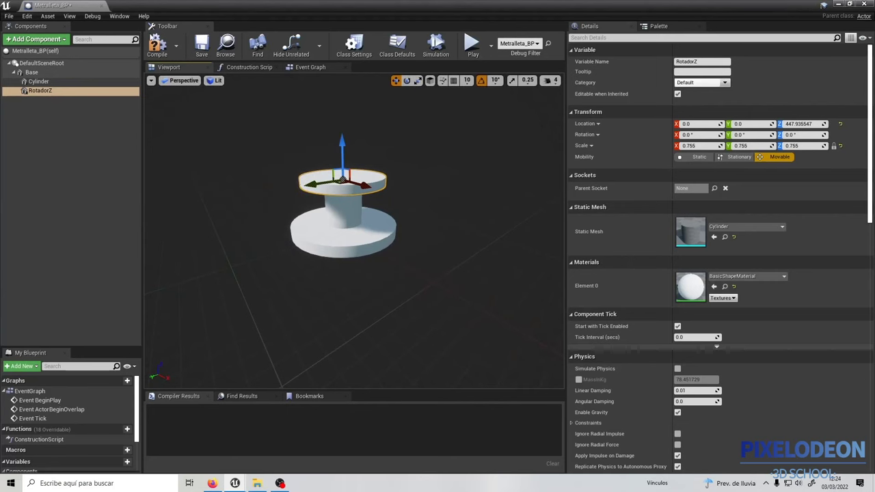
click(157, 47)
Save Metralleta_BP and widen the Base disc to uniform scale 1.2325
click(203, 48)
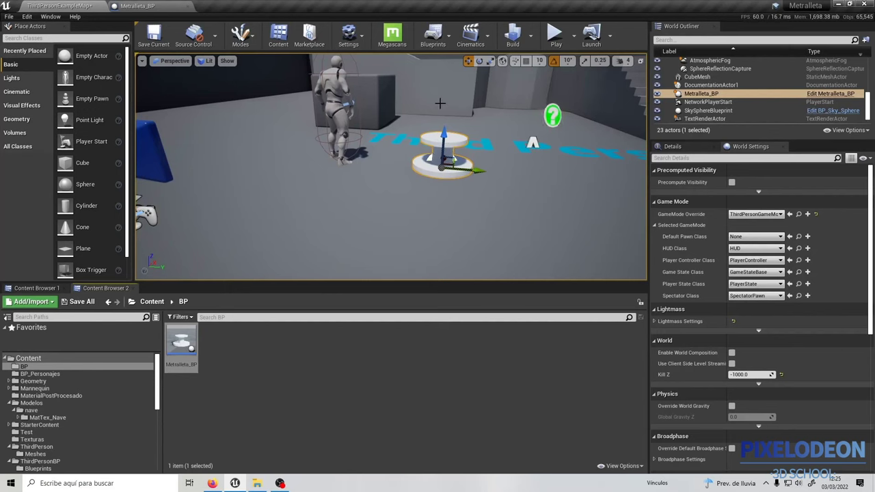
click(136, 5)
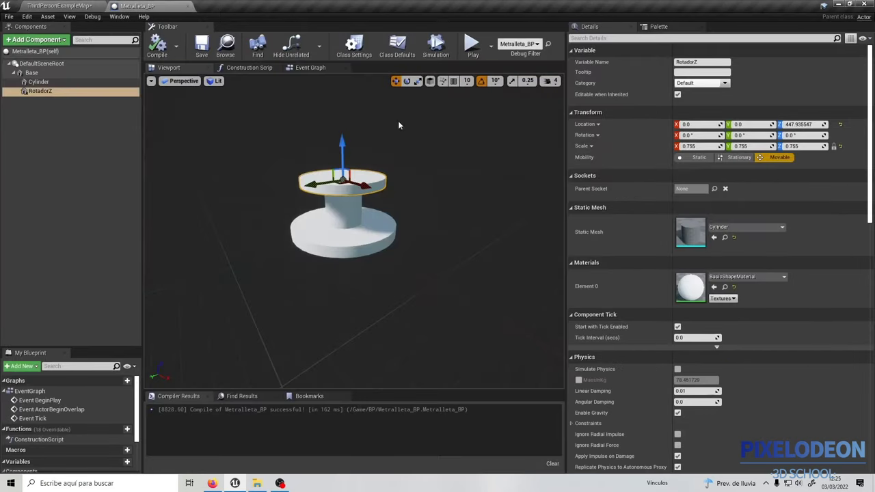
click(74, 73)
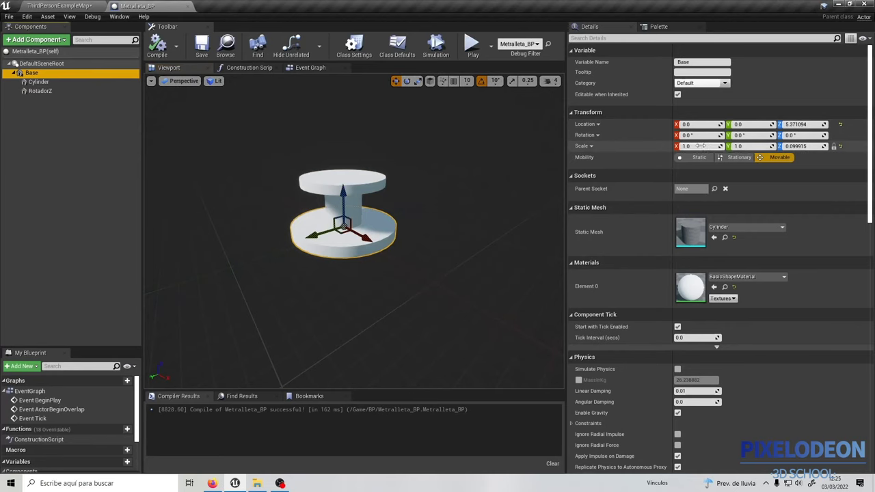
drag(696, 147, 715, 147)
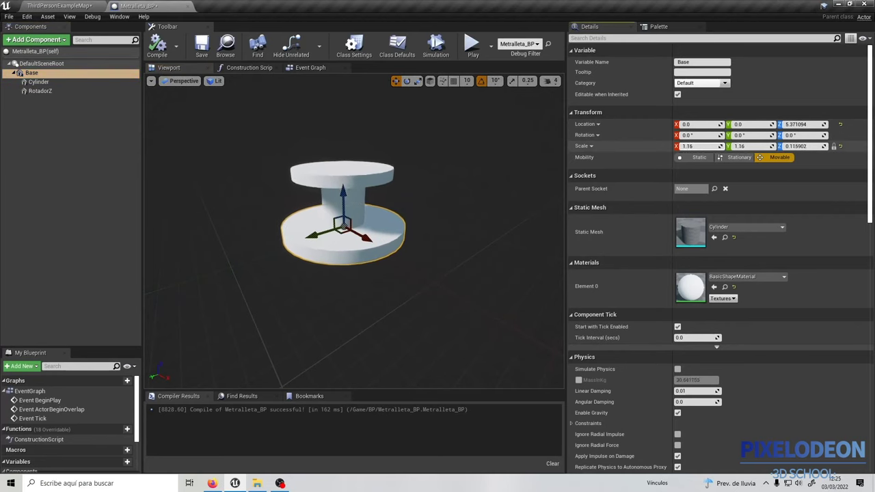
drag(714, 147, 705, 147)
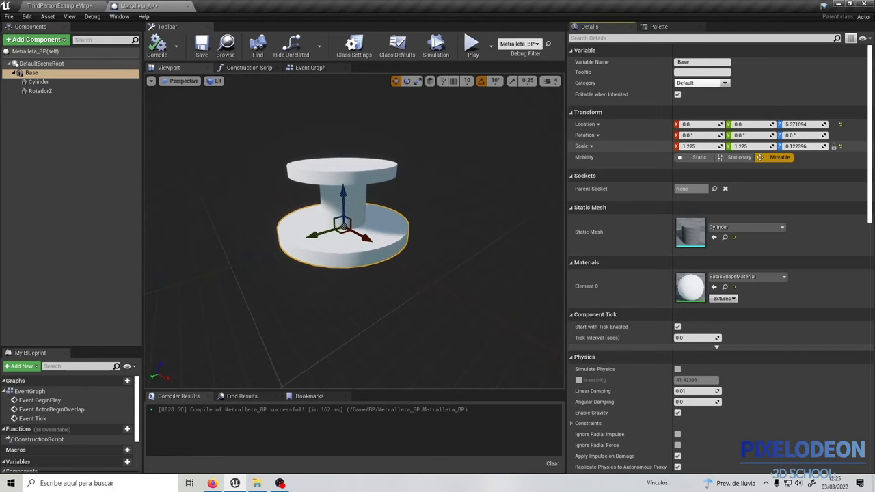
Replace the turret in the level with a fresh Metralleta_BP instance
click(60, 6)
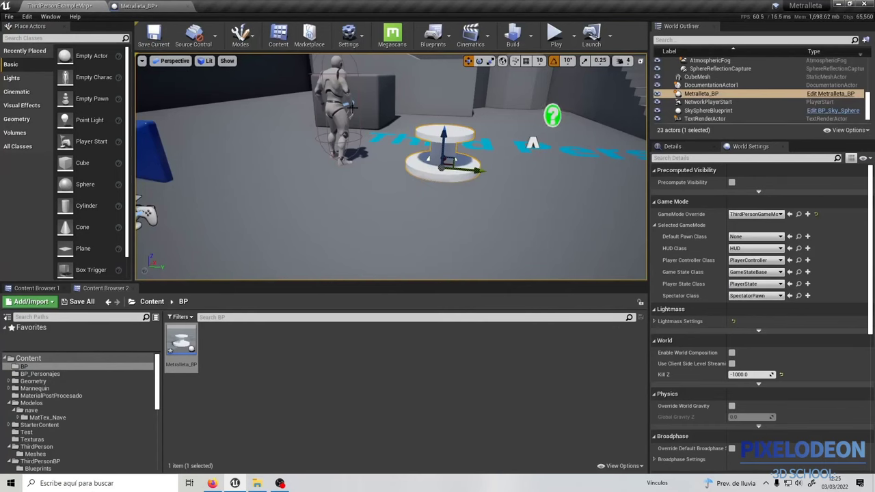
click(168, 6)
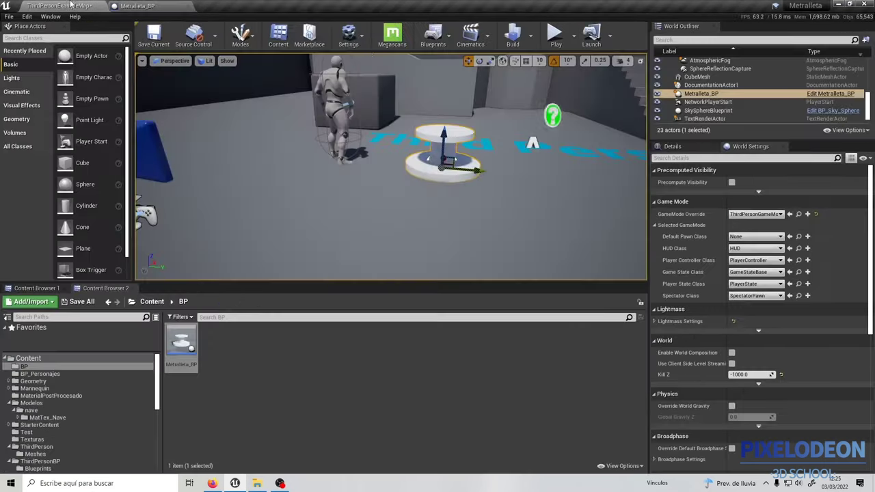
click(62, 5)
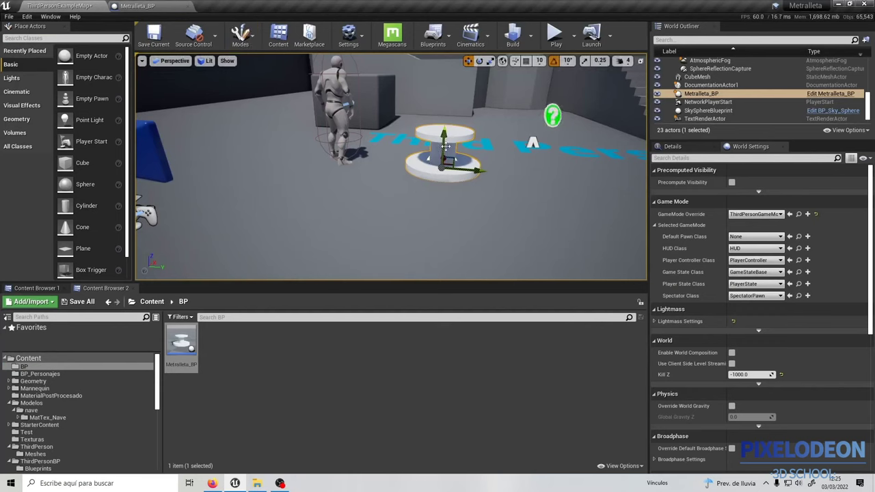
key(Delete)
mouse_move(181, 342)
mouse_down()
mouse_move(404, 159)
mouse_move(391, 155)
mouse_up()
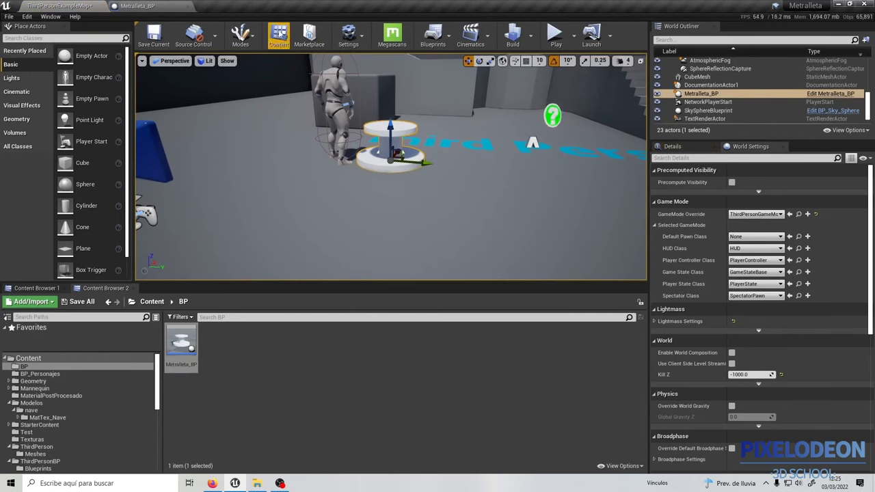
click(141, 6)
scroll(403, 191, down, 4)
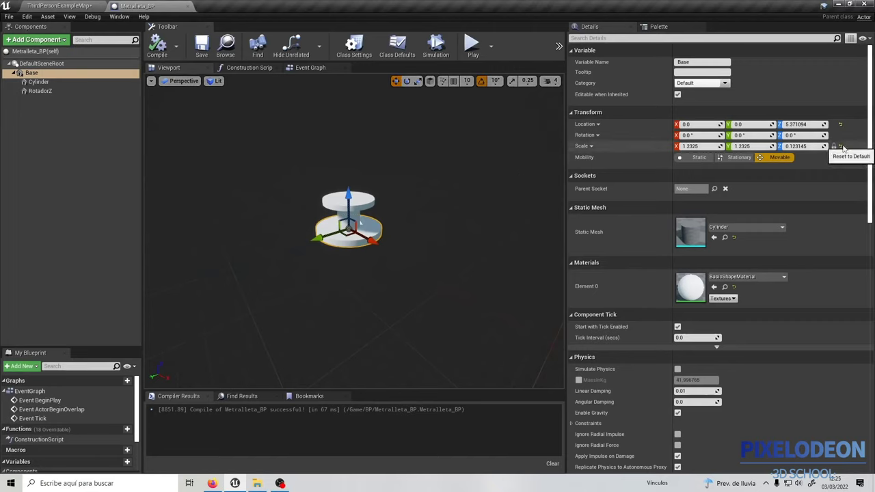
scroll(361, 171, up, 4)
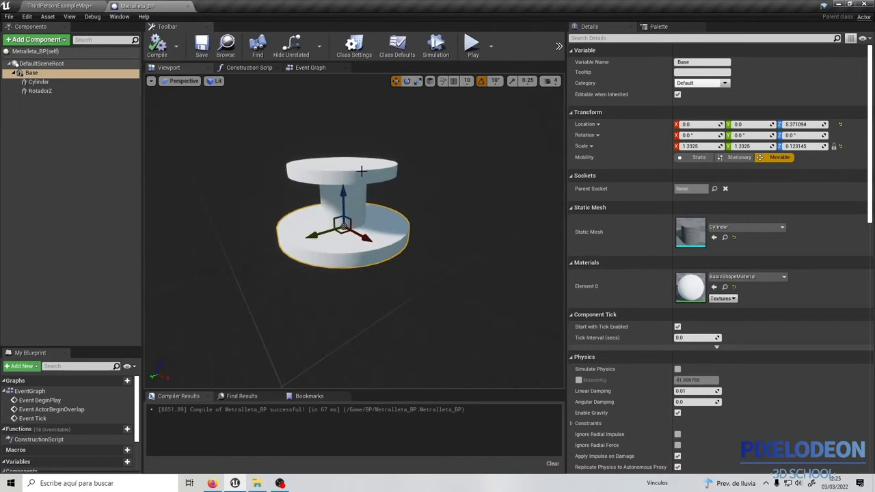
click(39, 90)
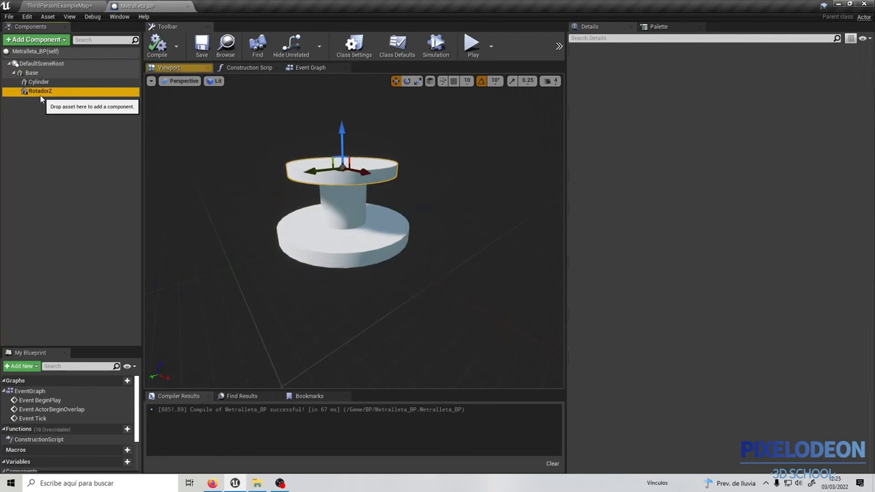
Add a Cube under RotadorZ, rotate it -90 on X and slide it sideways
click(35, 39)
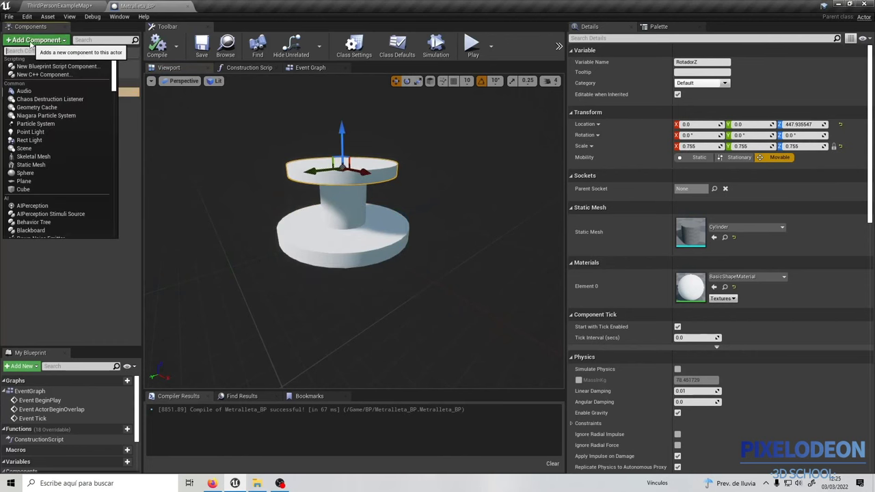
click(34, 189)
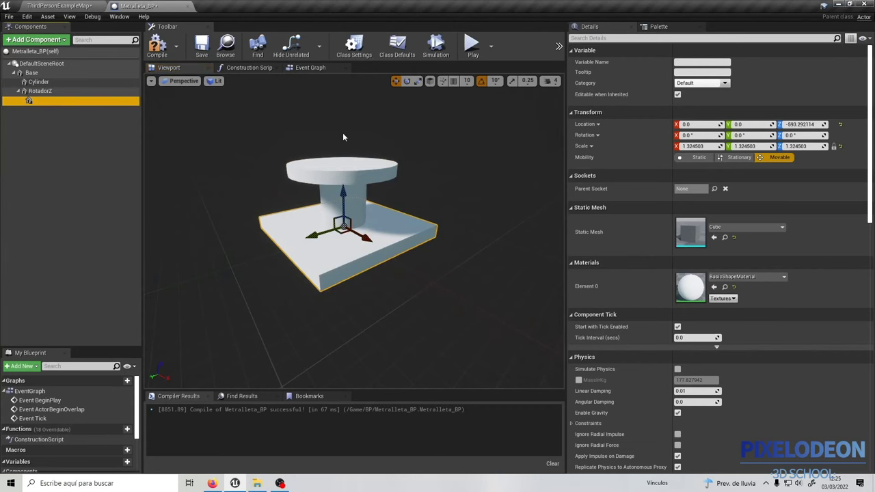
click(407, 81)
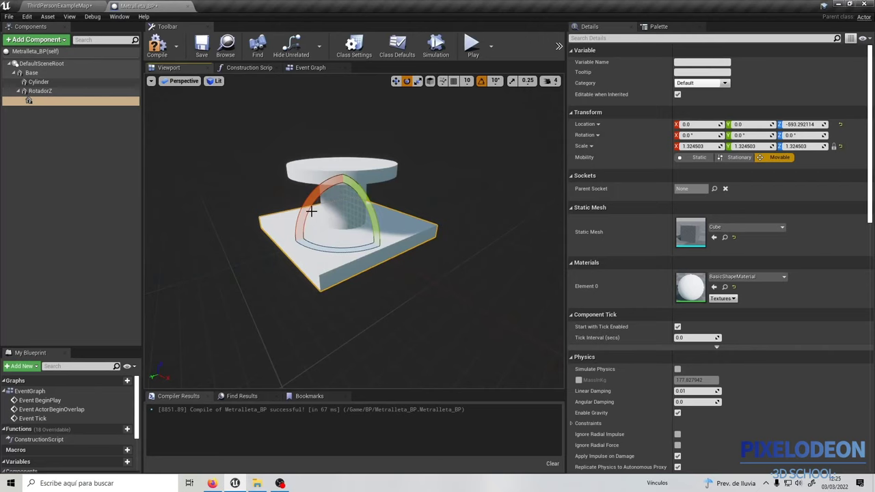
drag(311, 212, 294, 287)
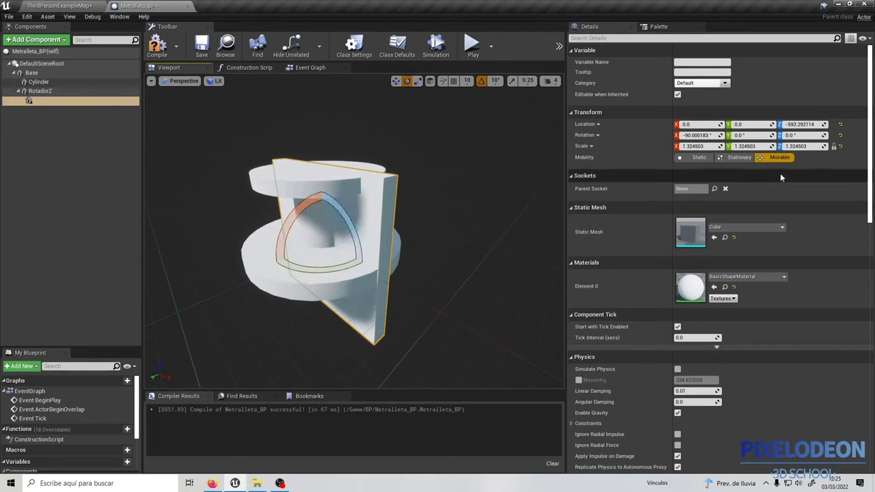
key(r)
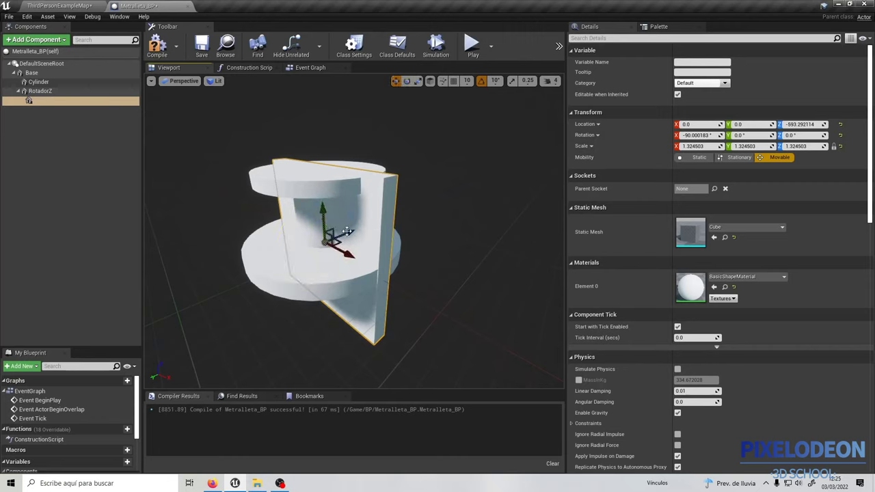
drag(350, 233, 311, 246)
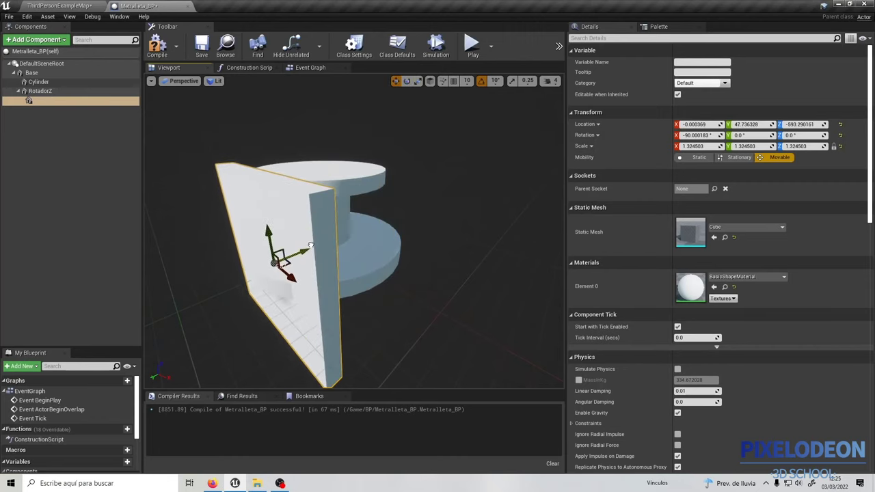
In Front view, shorten the plate's height and position it beside the top disc
click(182, 81)
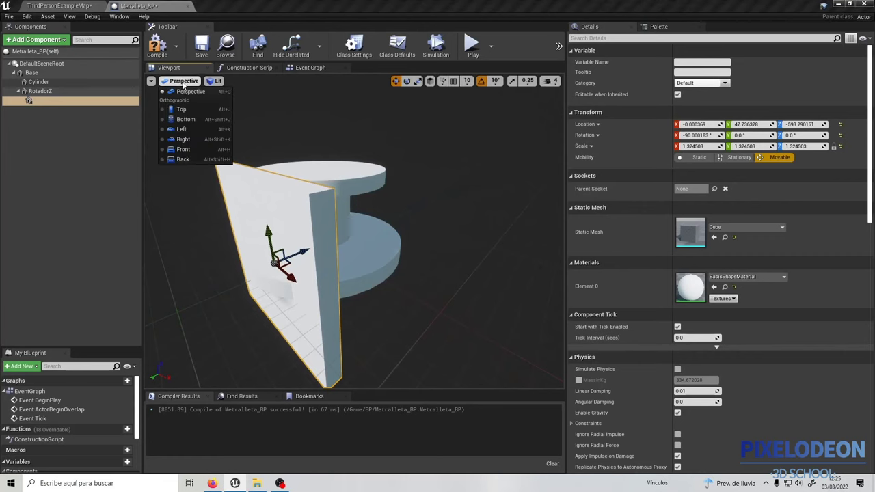
click(194, 149)
scroll(260, 234, down, 1)
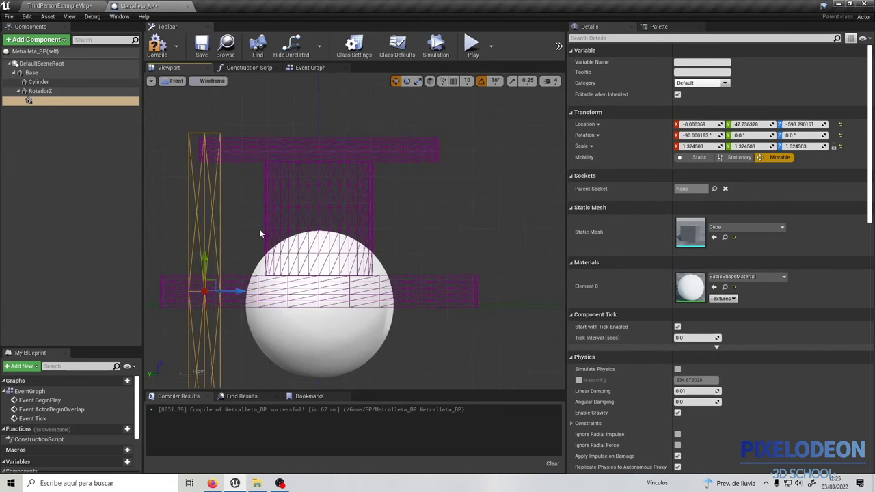
drag(203, 264, 216, 183)
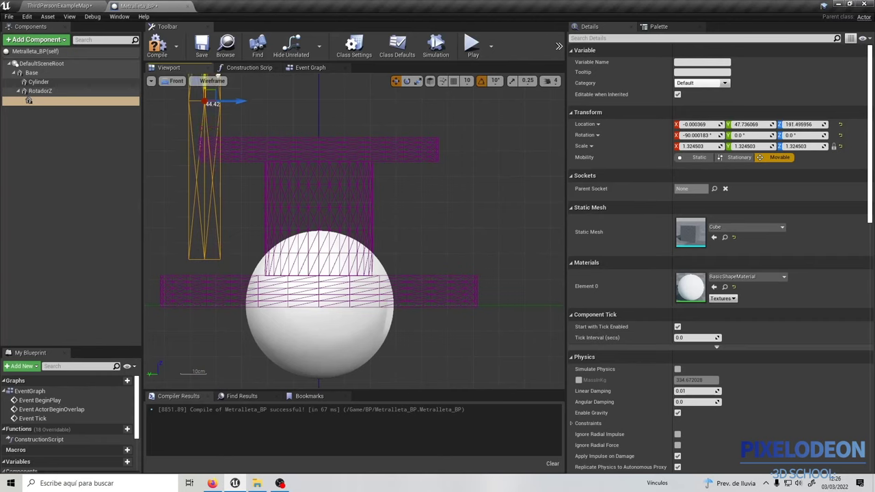
drag(216, 183, 224, 192)
scroll(266, 168, down, 1)
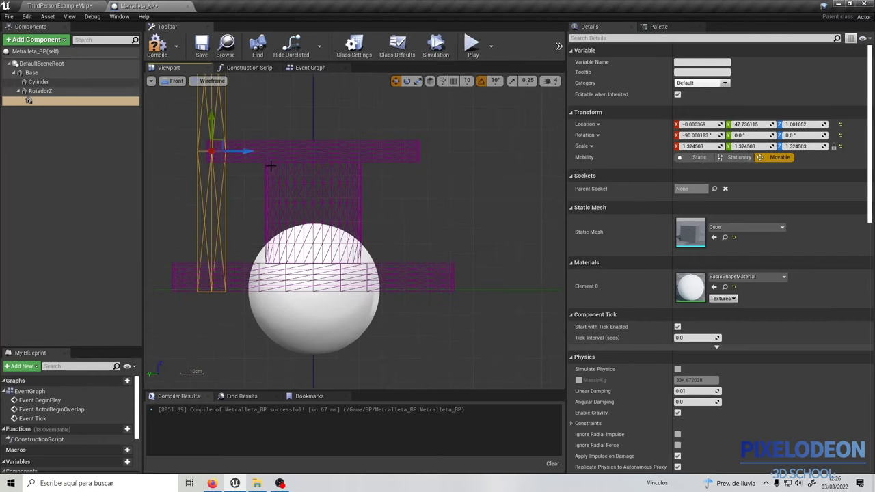
right_drag(287, 164, 303, 203)
scroll(303, 203, down, 1)
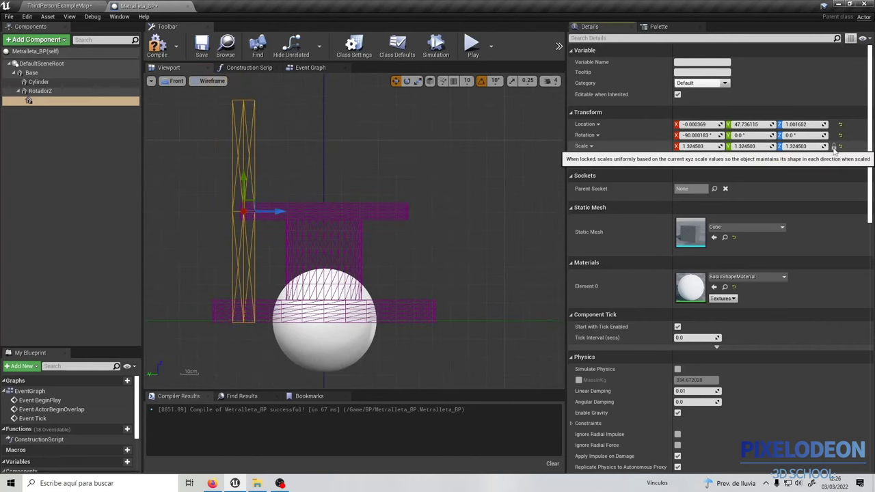
text(1.295)
drag(750, 145, 712, 145)
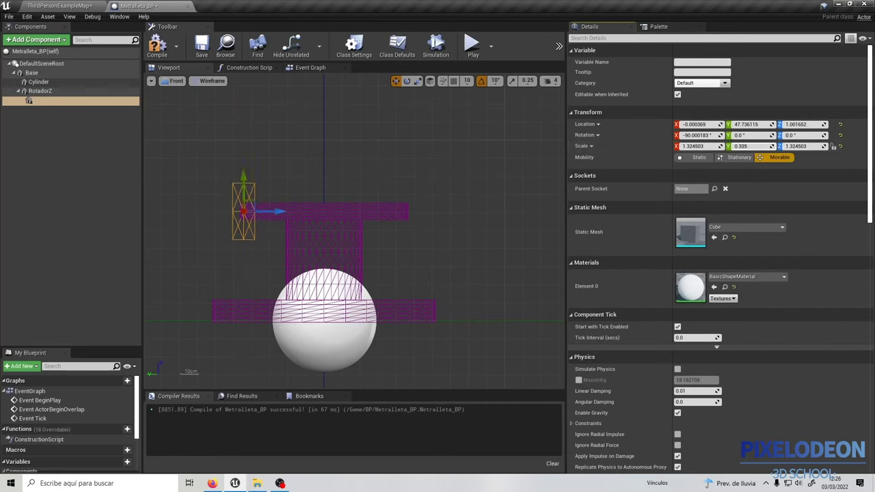
drag(248, 181, 248, 139)
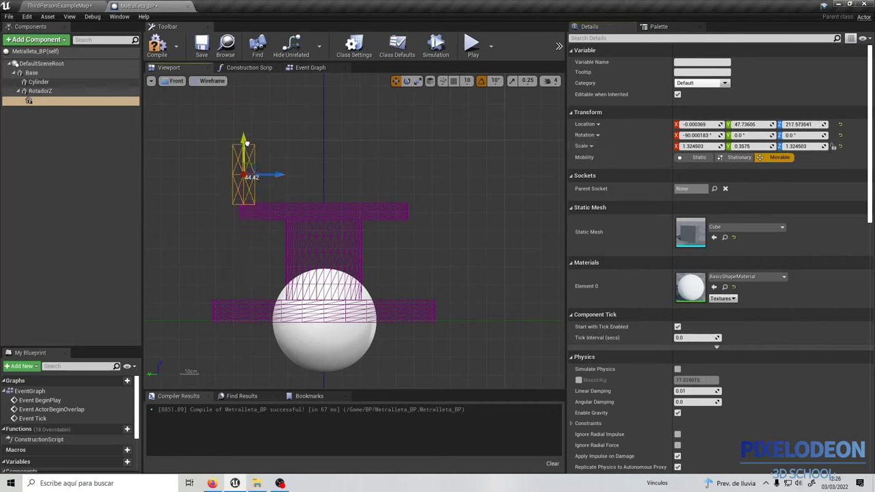
drag(273, 173, 263, 173)
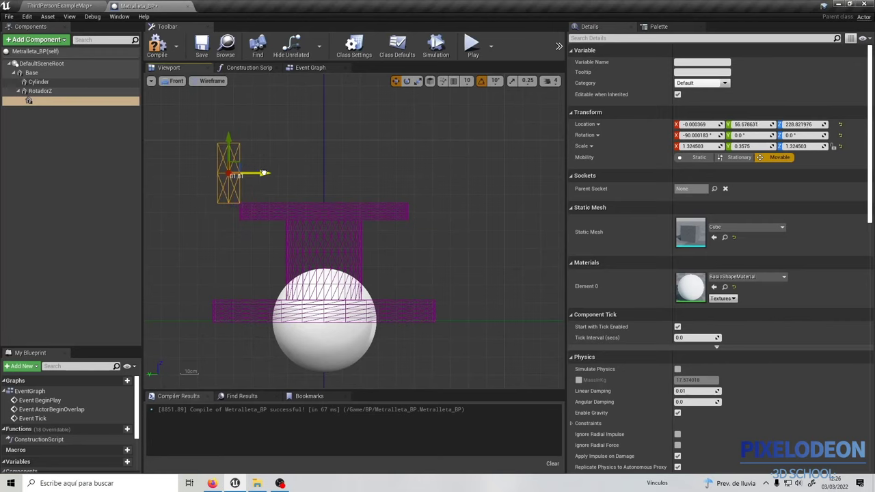
drag(231, 138, 232, 146)
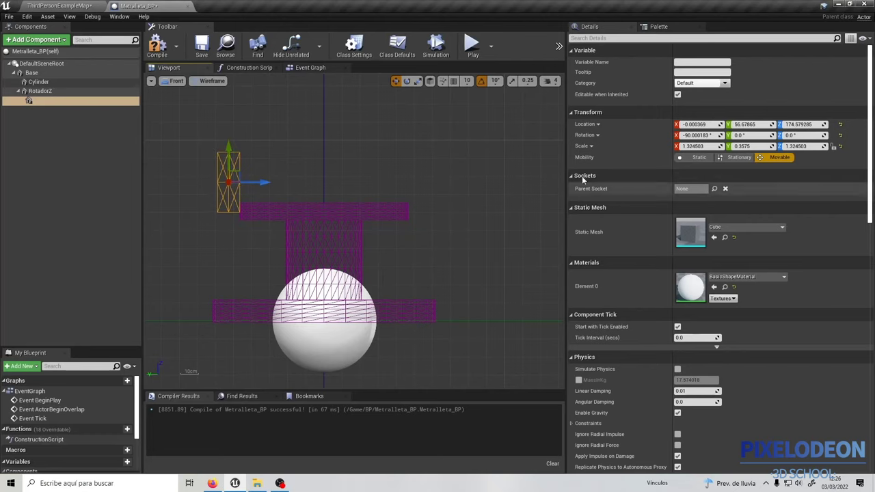
Narrow the plate's width, leaving it scaled 0.3475/0.3575/1.3245
click(178, 82)
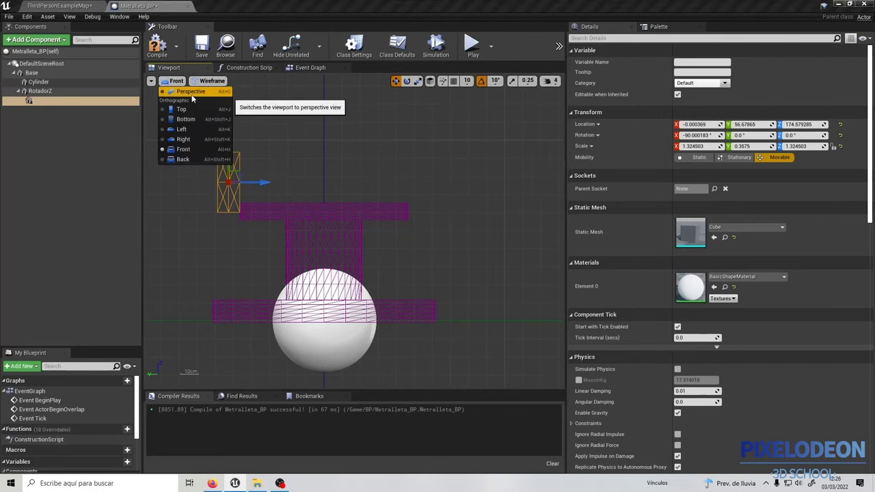
click(190, 91)
scroll(292, 159, down, 3)
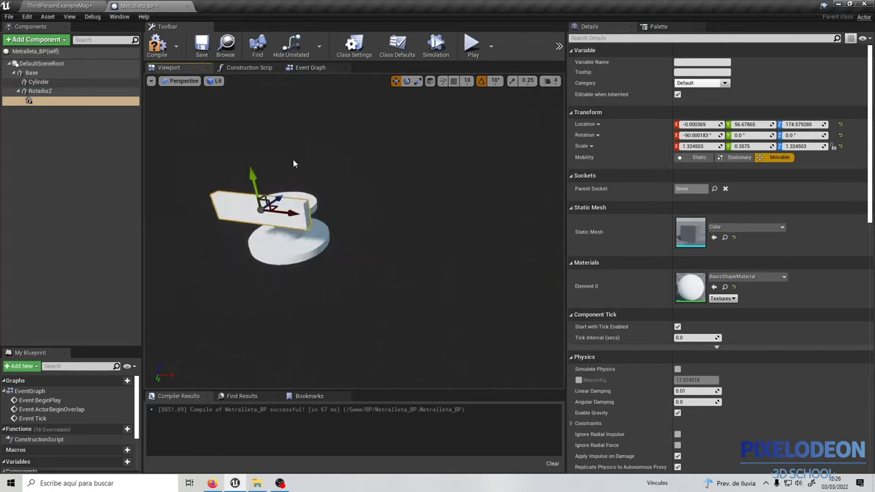
drag(294, 159, 421, 174)
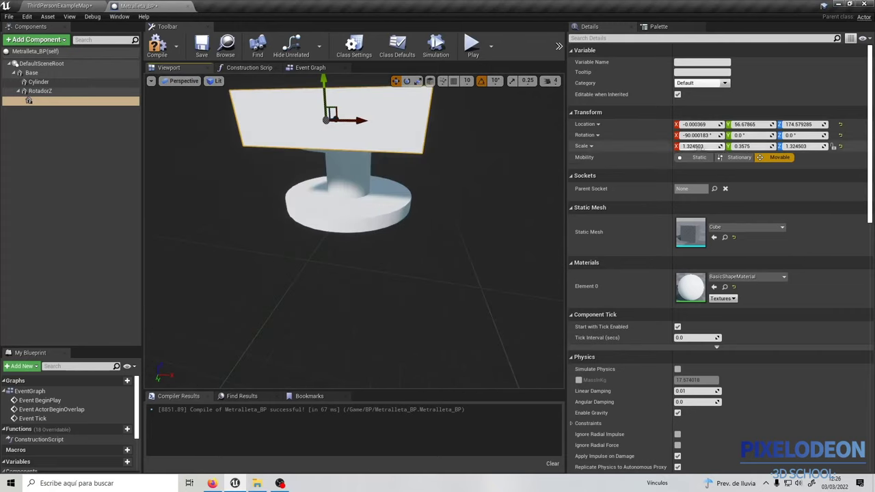
mouse_move(697, 145)
mouse_down()
mouse_move(657, 145)
mouse_move(667, 145)
mouse_up()
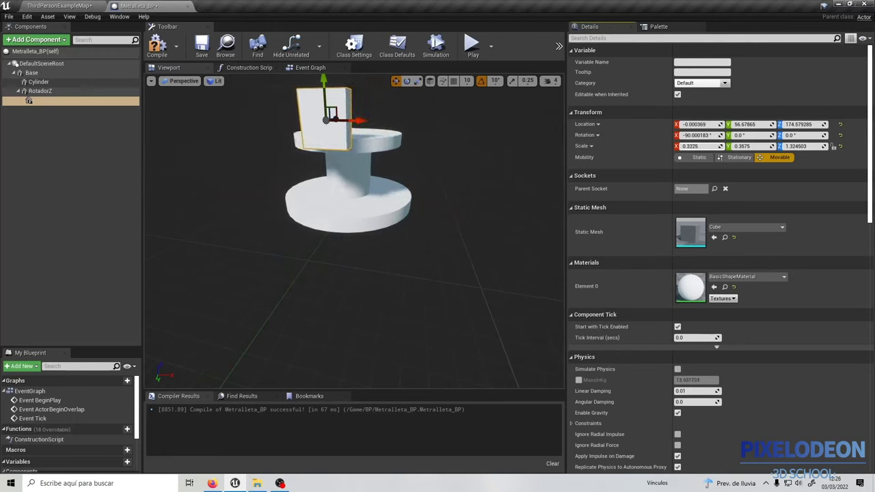
right_click(52, 103)
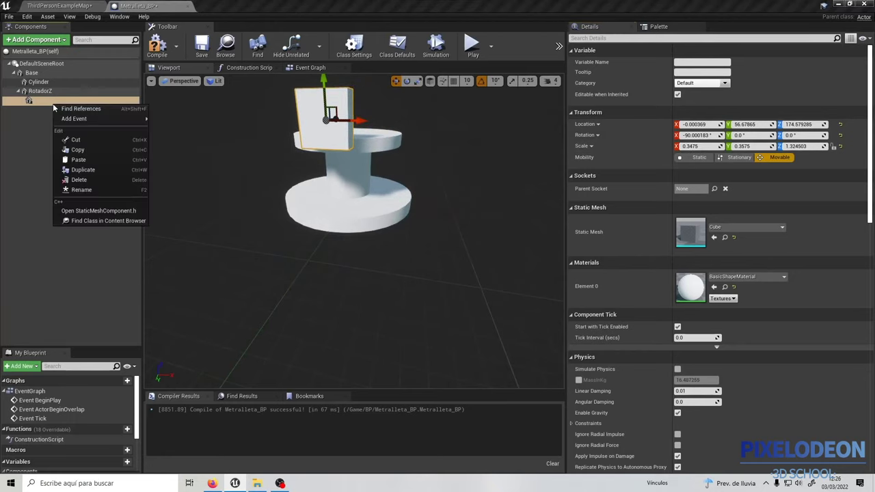
Rename the side plate cube component to Adorno
click(88, 191)
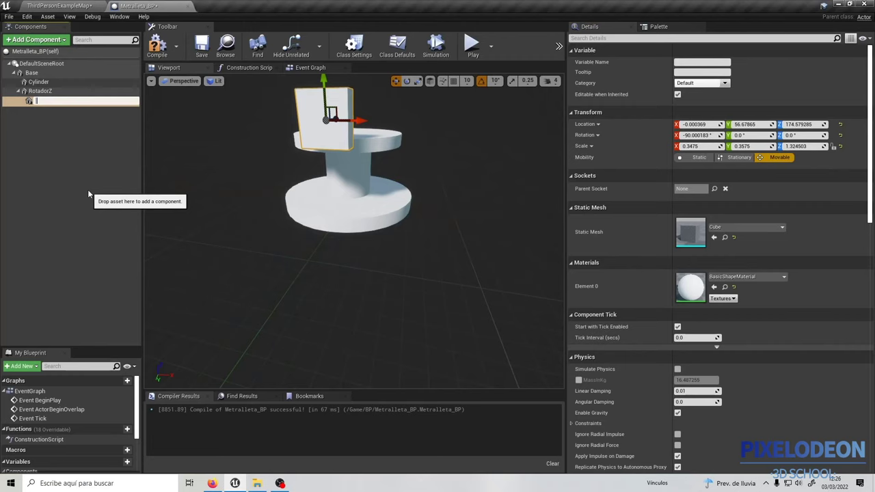
text(Adorn)
text(o)
key(Return)
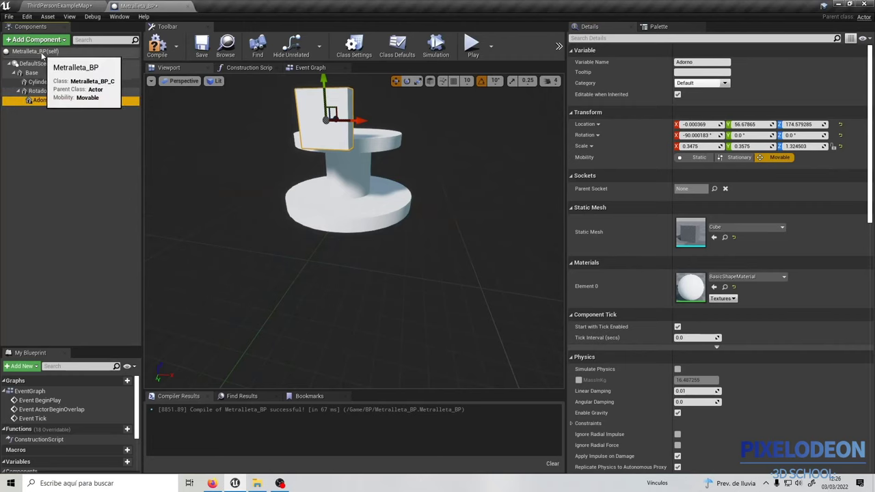
Check the Adorno plate in the front orthographic view, then return to perspective
mouse_move(299, 149)
mouse_down()
mouse_move(356, 178)
mouse_move(437, 180)
mouse_up()
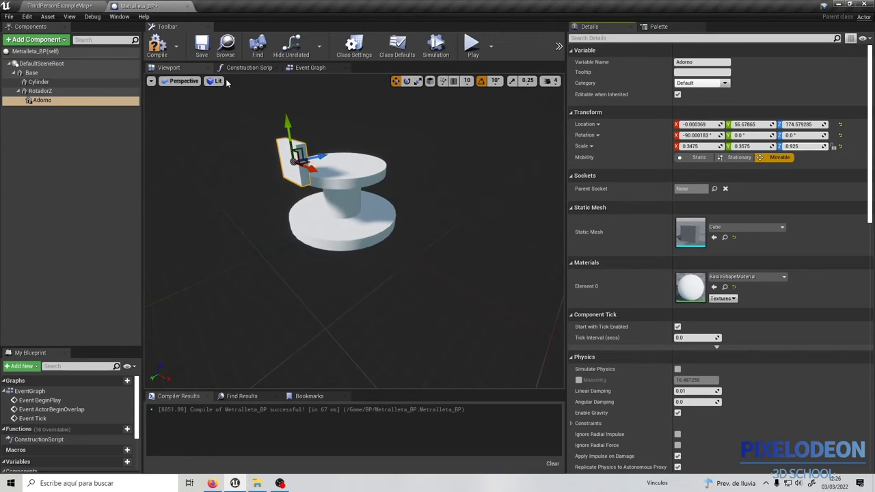
click(180, 83)
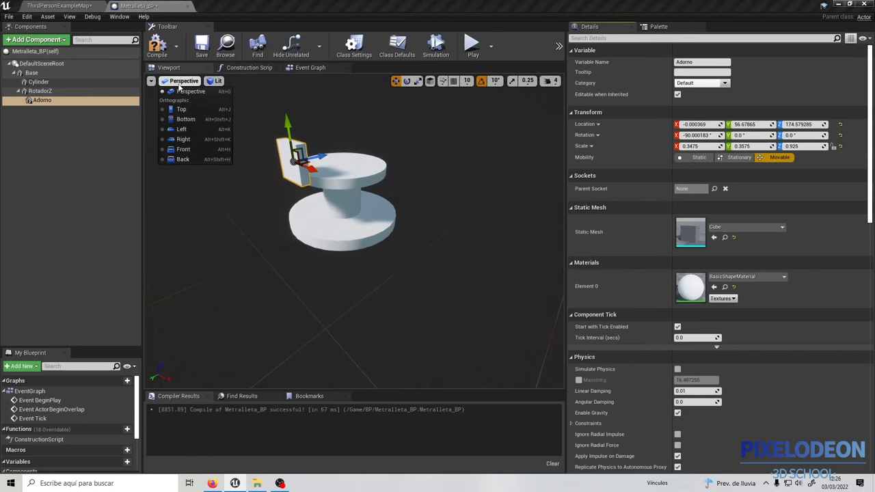
click(183, 149)
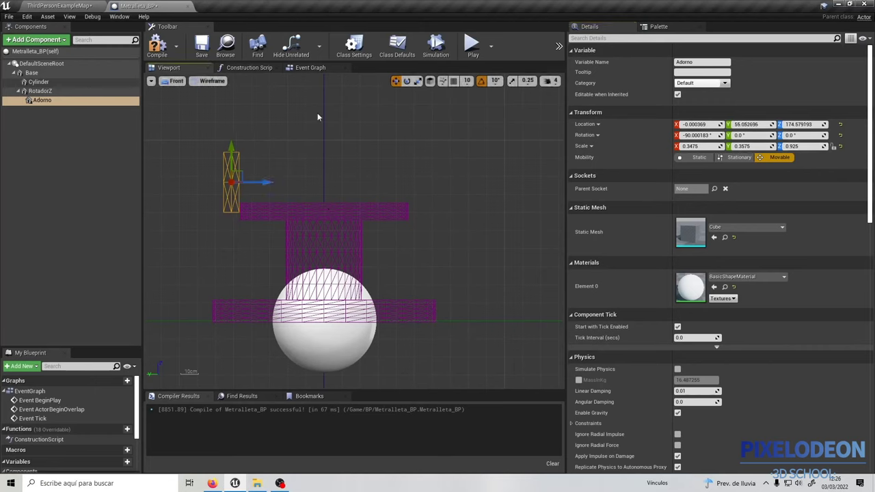
click(168, 81)
click(171, 89)
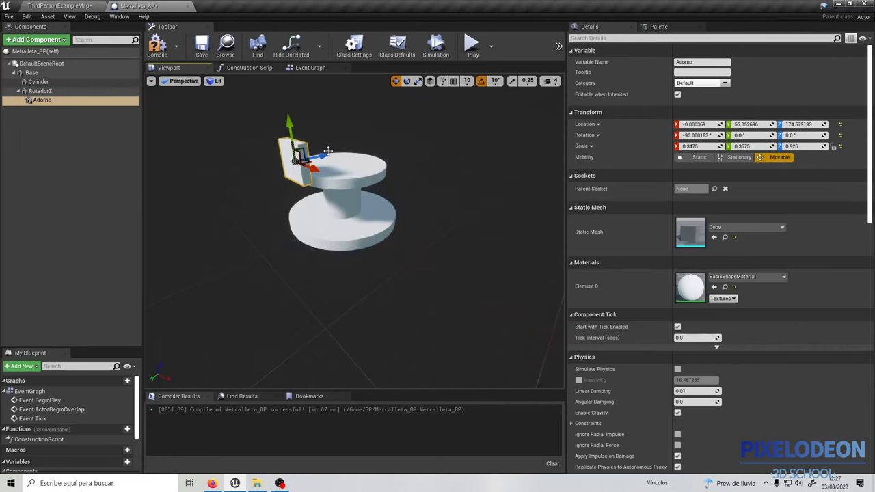
click(35, 39)
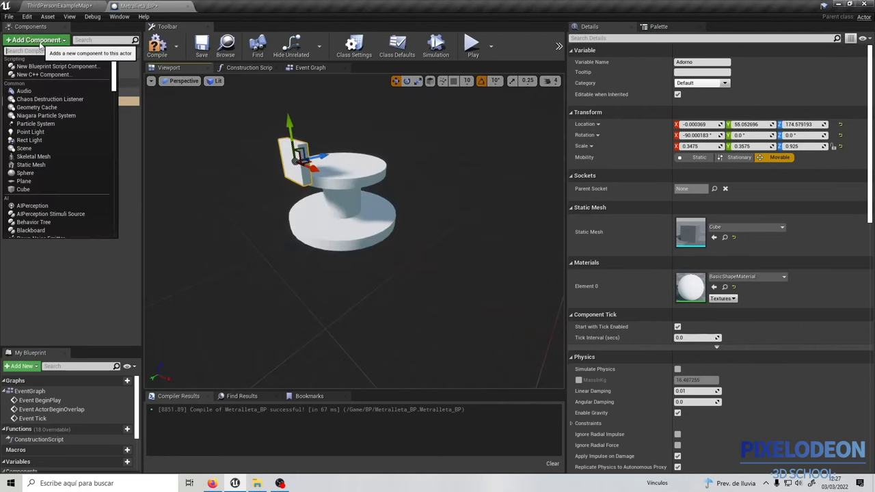
Add a Cylinder1 disc under Adorno, zero its location and rotation, and shrink it uniformly
scroll(48, 147, down, 3)
scroll(52, 150, down, 3)
click(33, 143)
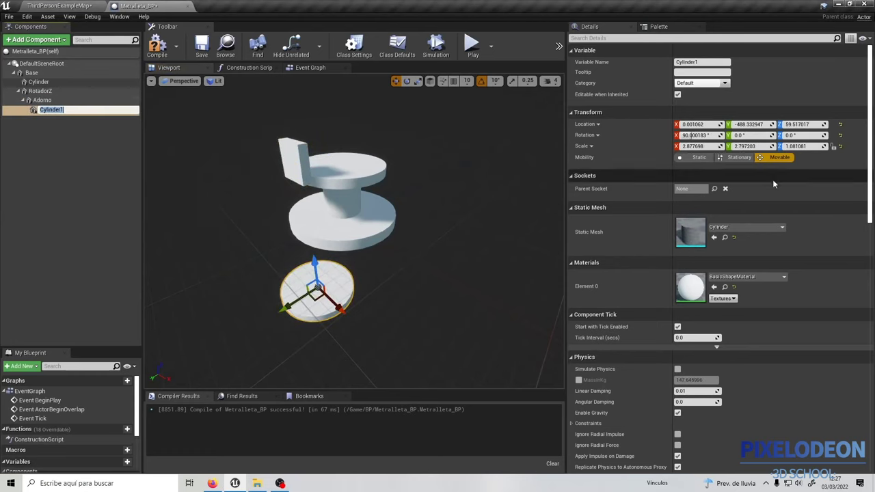
key(Return)
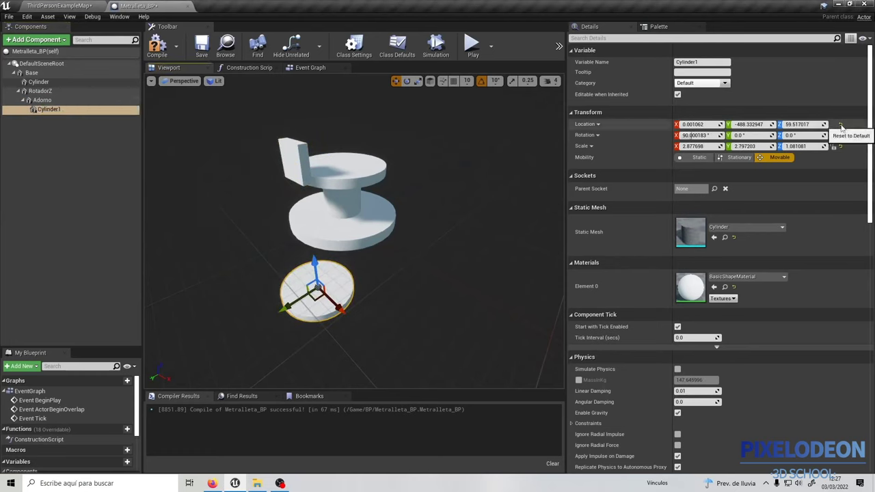
click(841, 125)
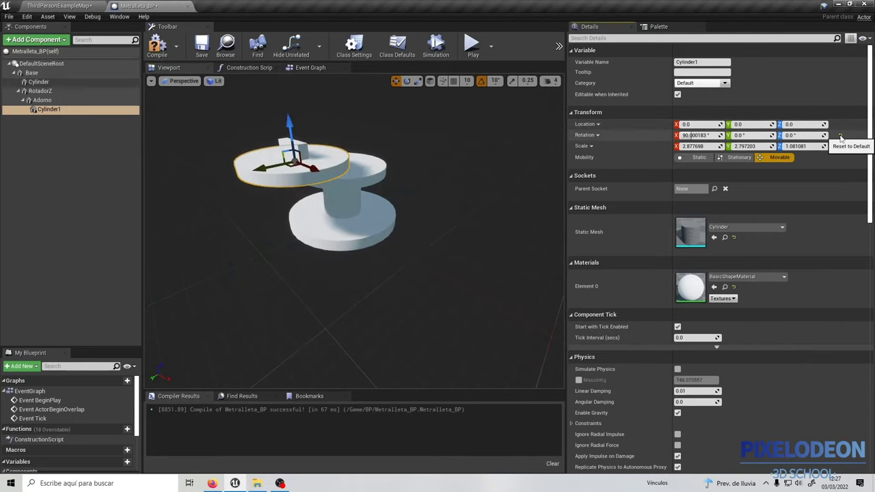
click(840, 136)
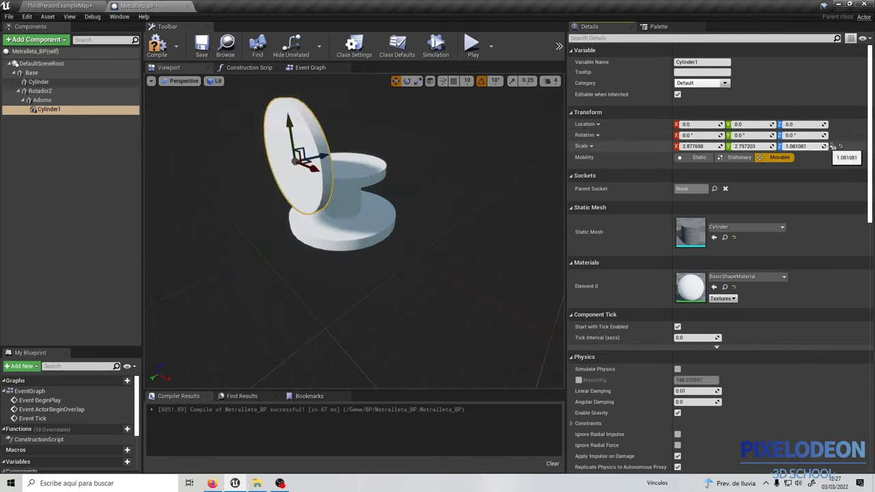
drag(697, 146, 657, 147)
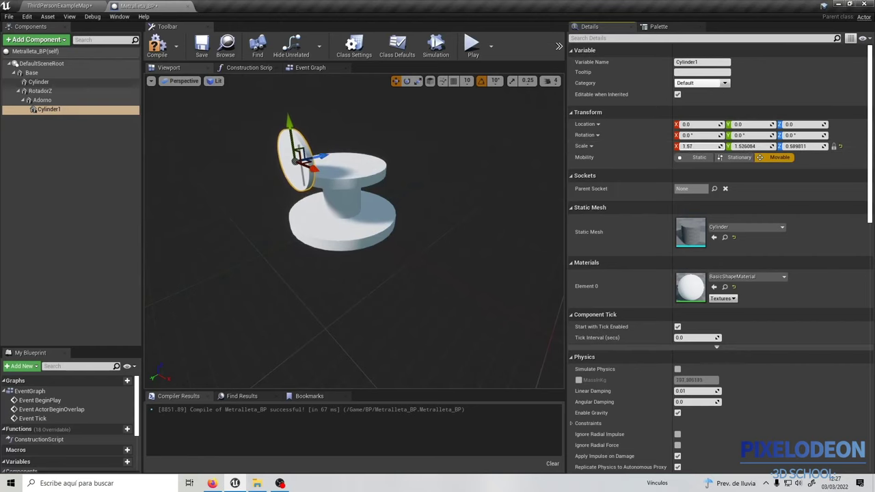
drag(657, 146, 629, 147)
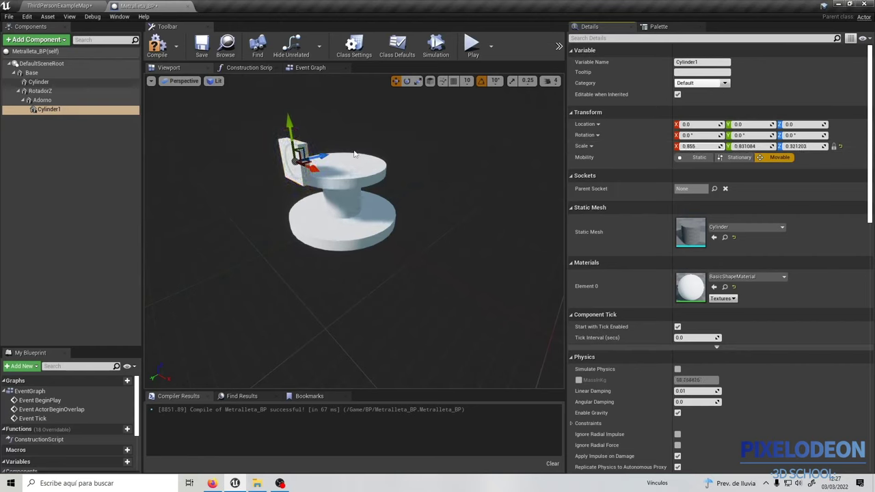
Move Cylinder1 out to the plate's side and raise it in the front view
right_drag(320, 155, 328, 155)
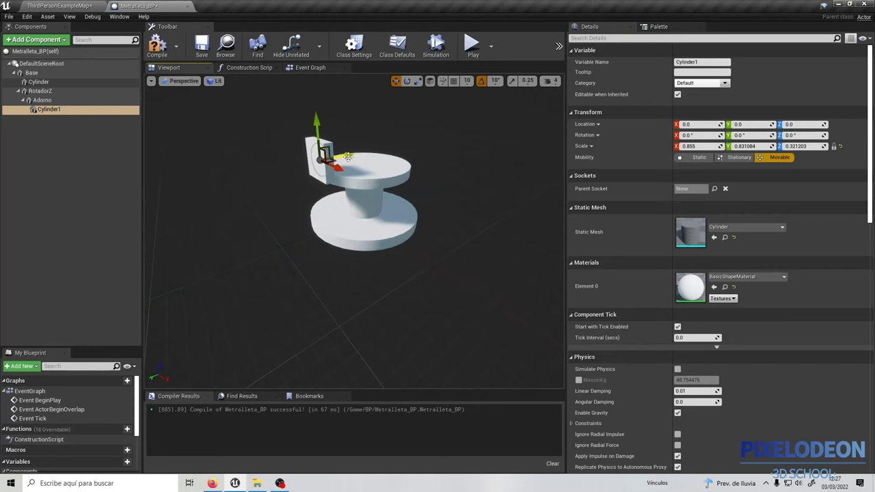
drag(348, 156, 337, 159)
click(180, 81)
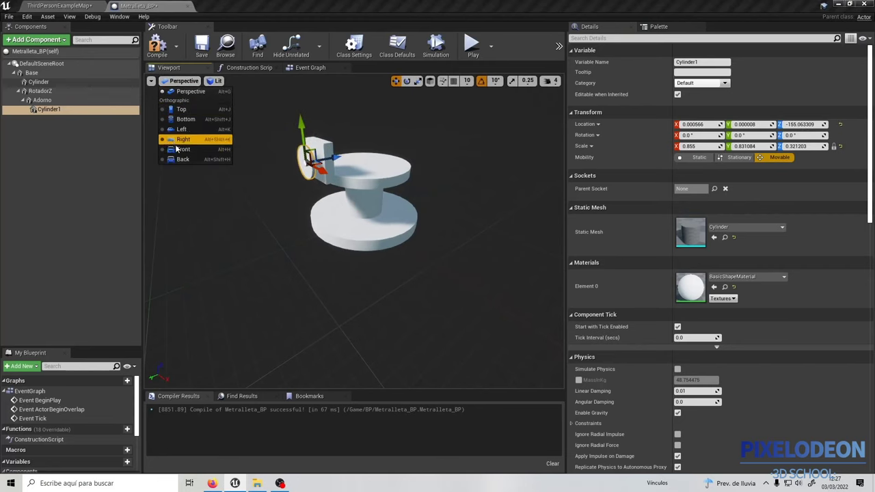
click(184, 151)
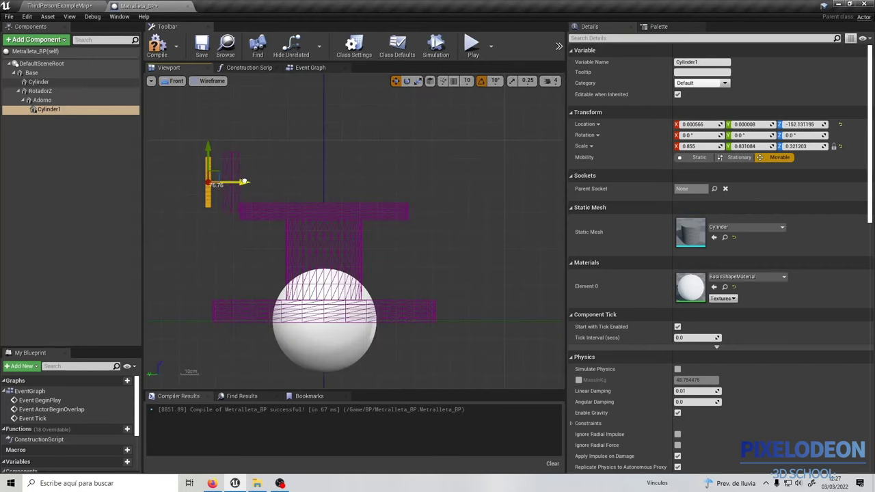
mouse_move(250, 182)
mouse_down()
mouse_move(244, 178)
mouse_move(255, 178)
mouse_up()
scroll(244, 177, up, 5)
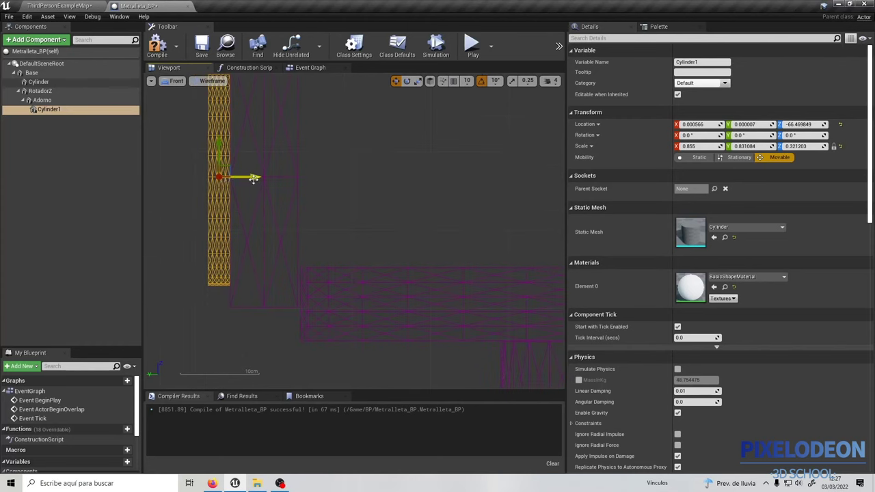
scroll(287, 172, down, 3)
scroll(320, 165, down, 2)
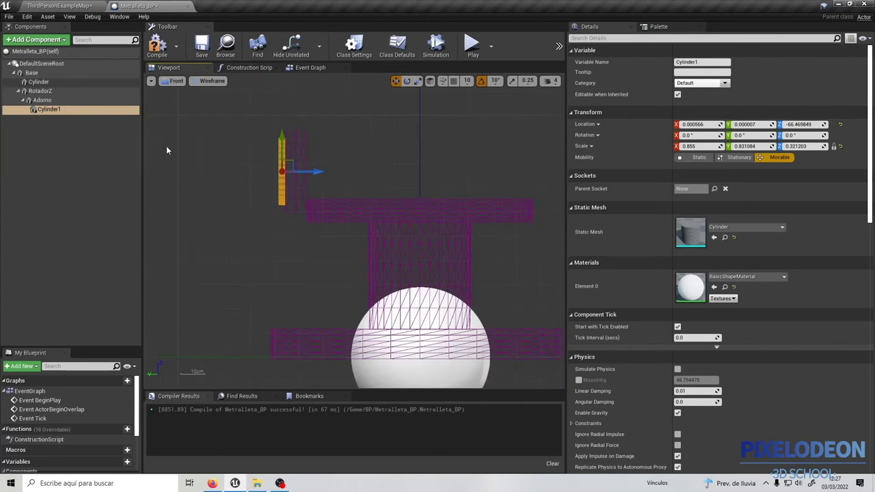
Duplicate the Adorno plate together with its Cylinder1 disc
click(48, 92)
click(46, 100)
ctrl+click(55, 111)
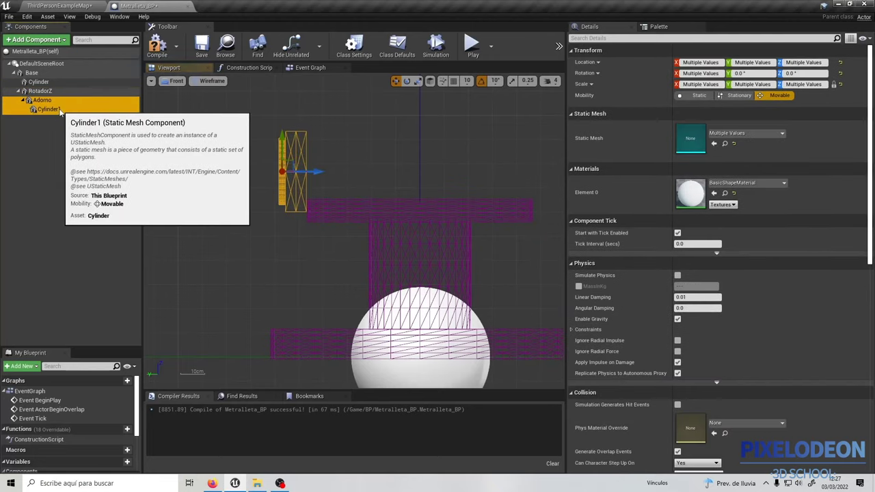
right_click(56, 111)
click(89, 162)
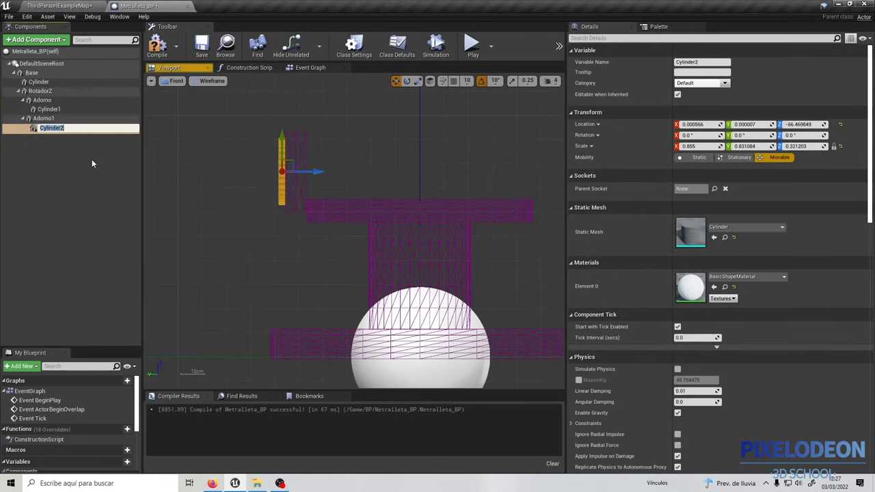
Move the duplicate plate right and turn it around the vertical axis
ctrl+click(44, 118)
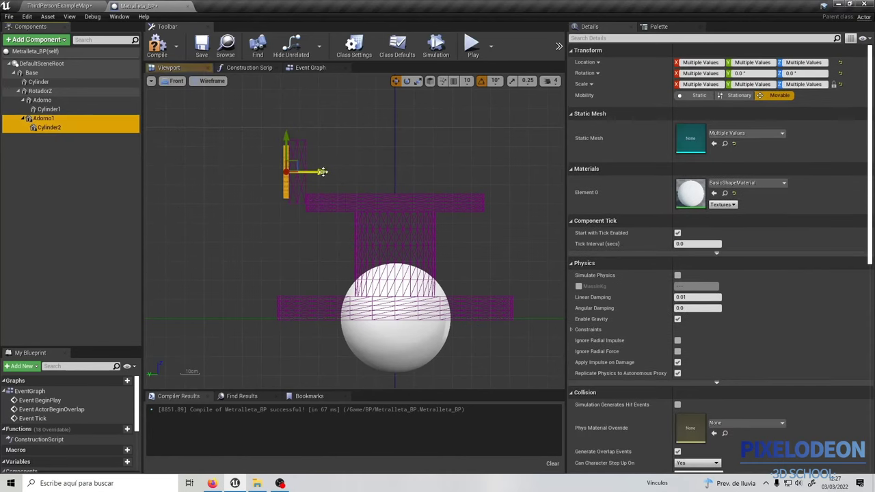
drag(323, 172, 426, 182)
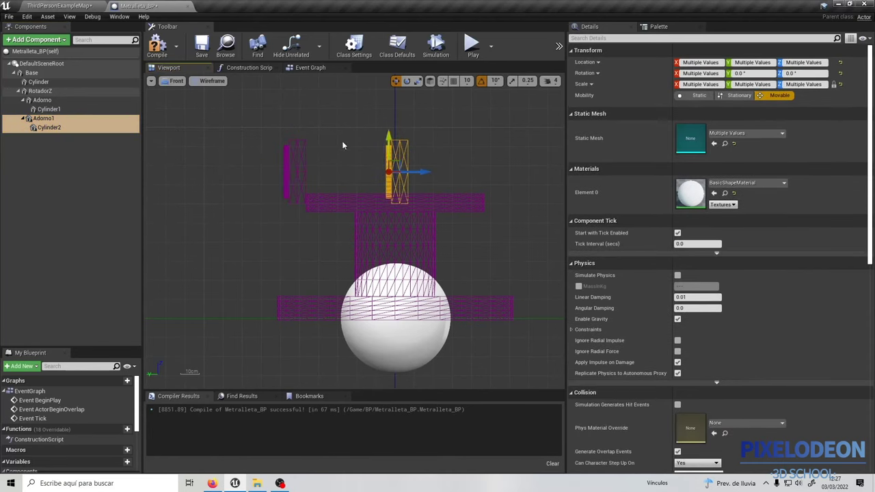
click(173, 81)
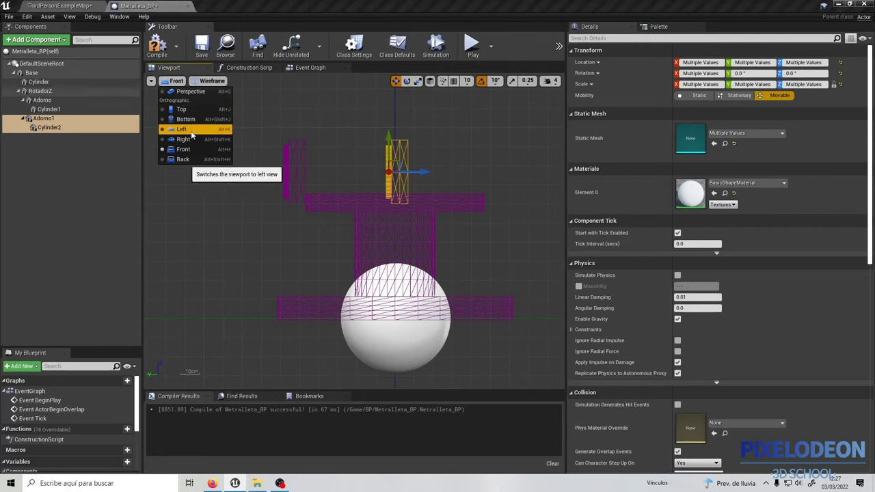
click(186, 91)
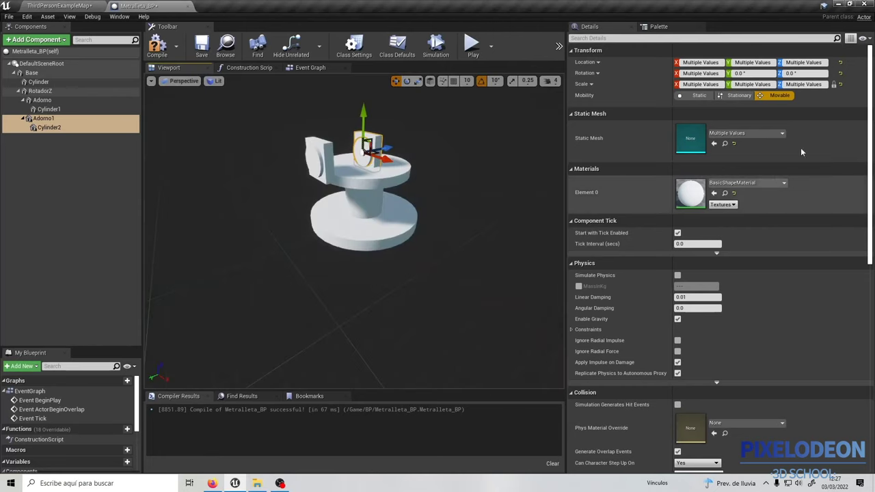
key(e)
mouse_move(361, 167)
mouse_down()
mouse_move(423, 157)
mouse_move(419, 163)
mouse_up()
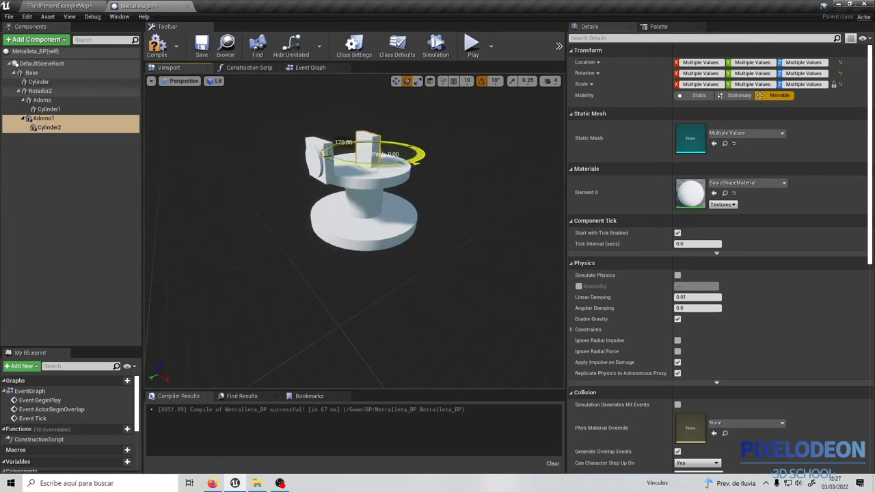
key(w)
drag(346, 155, 382, 149)
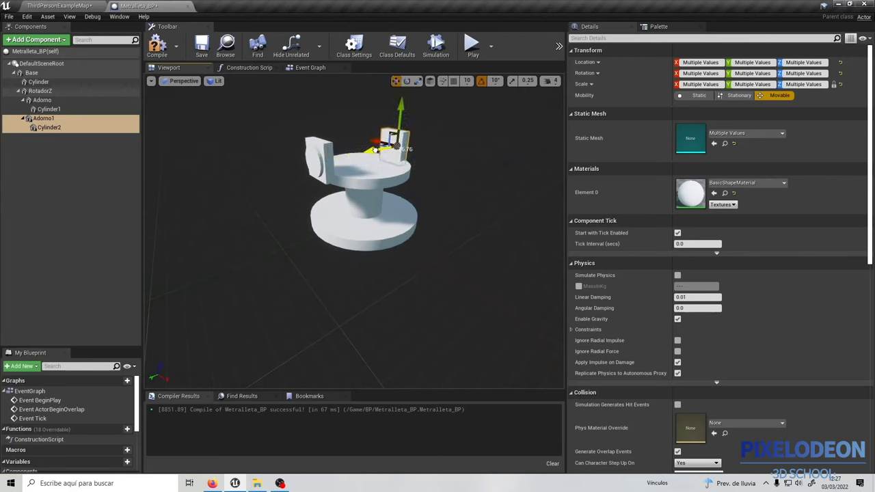
Nudge the duplicate Adorno1 onto the top's right end in the front view
click(179, 81)
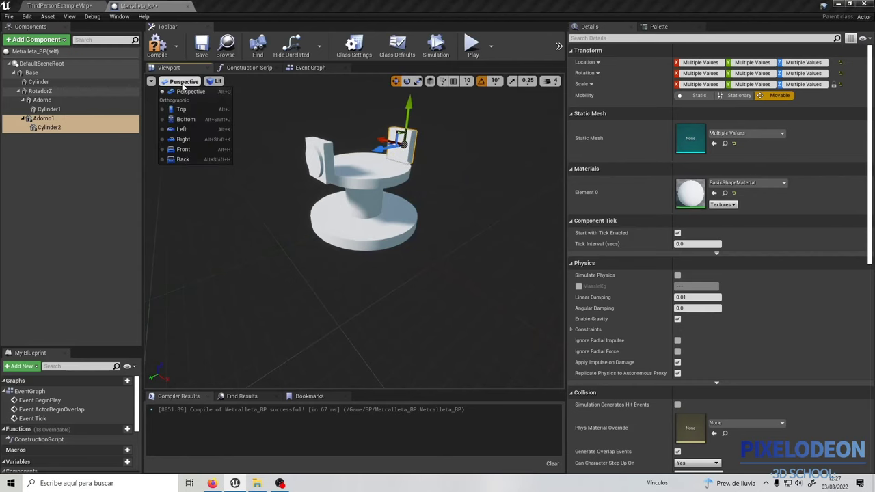
click(190, 149)
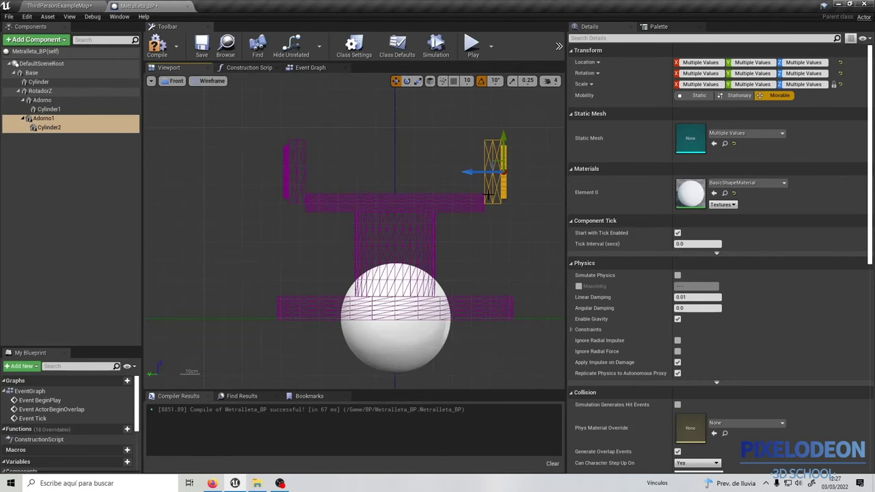
scroll(487, 165, up, 5)
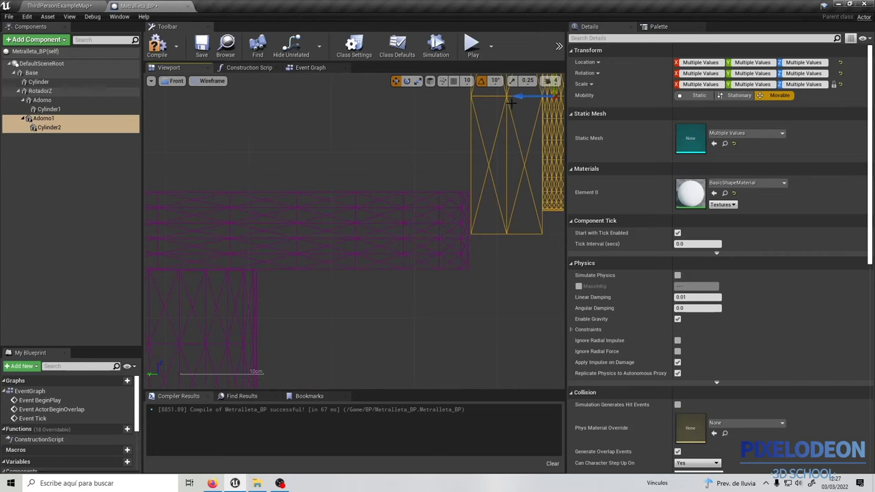
drag(519, 97, 517, 97)
scroll(326, 159, down, 6)
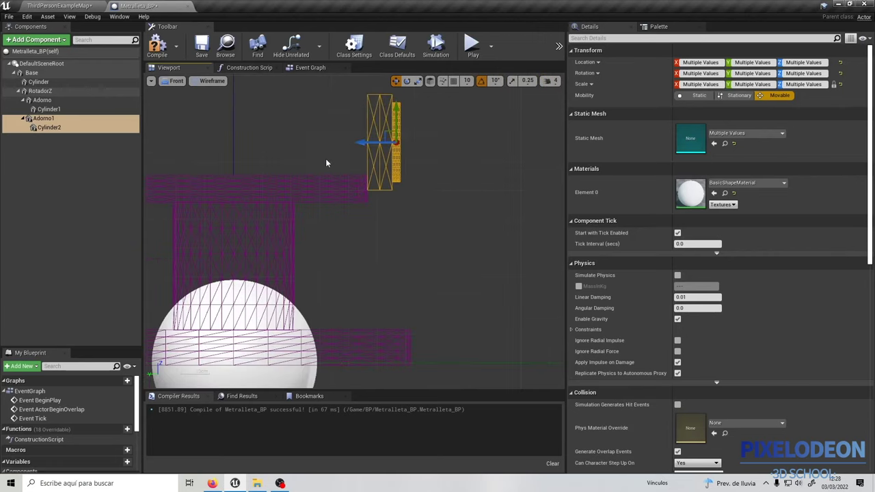
click(172, 82)
click(172, 81)
click(172, 81)
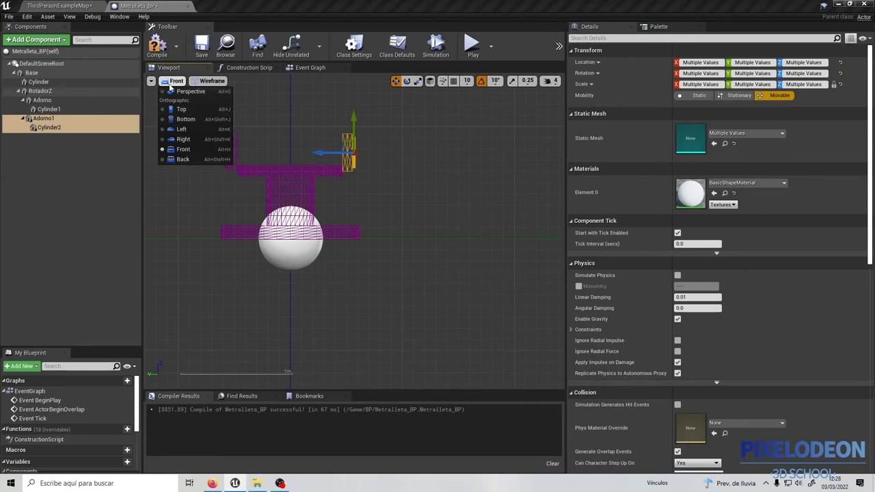
click(179, 92)
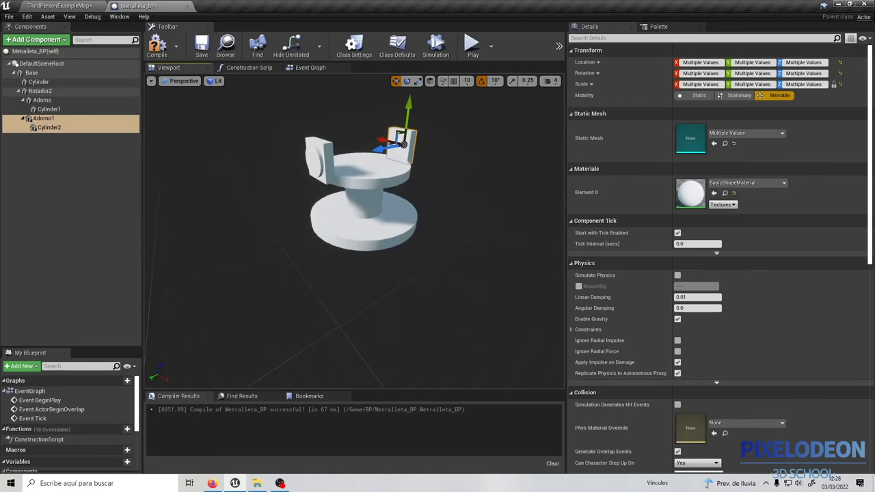
click(409, 177)
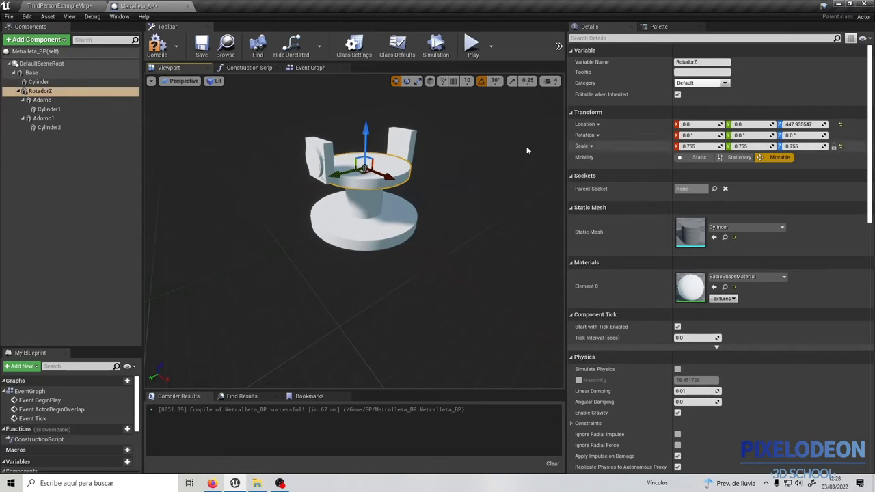
Spin RotadorZ to confirm both side plates follow, restoring its yaw to 0
key(e)
mouse_move(377, 184)
mouse_down()
mouse_move(379, 199)
mouse_move(428, 189)
mouse_move(403, 158)
mouse_move(408, 185)
mouse_up()
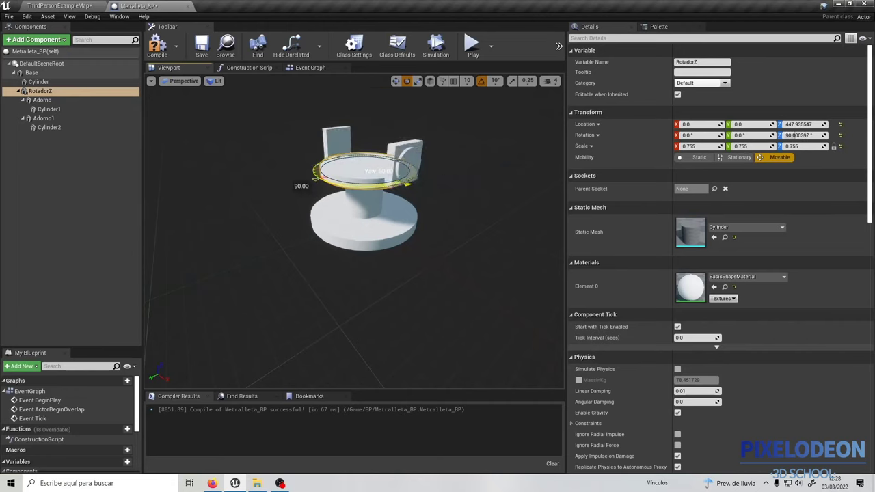
drag(409, 186, 408, 184)
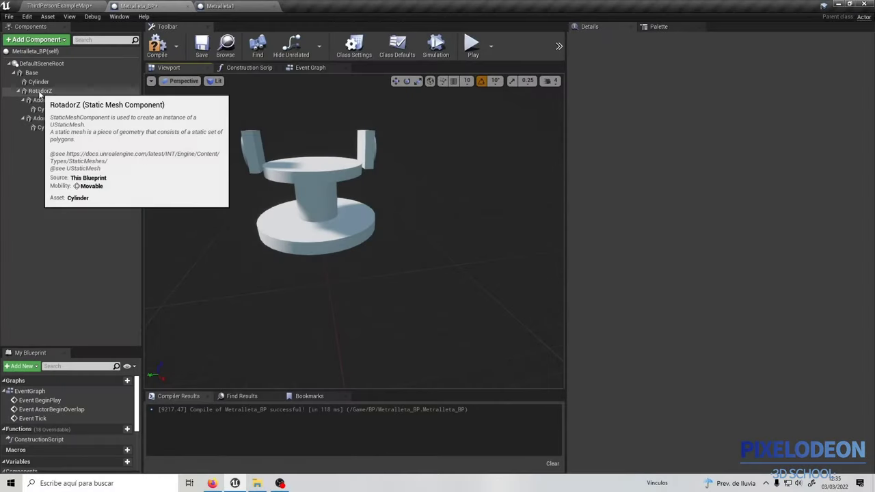
click(39, 91)
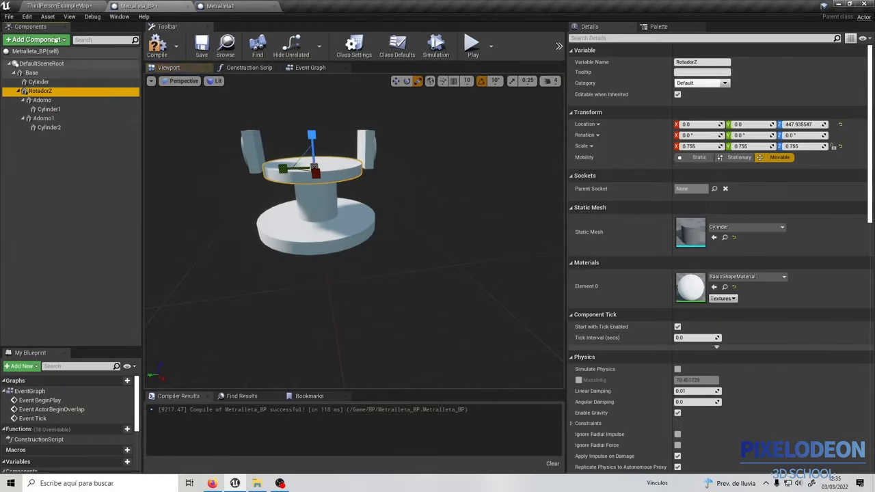
click(18, 39)
scroll(51, 159, down, 5)
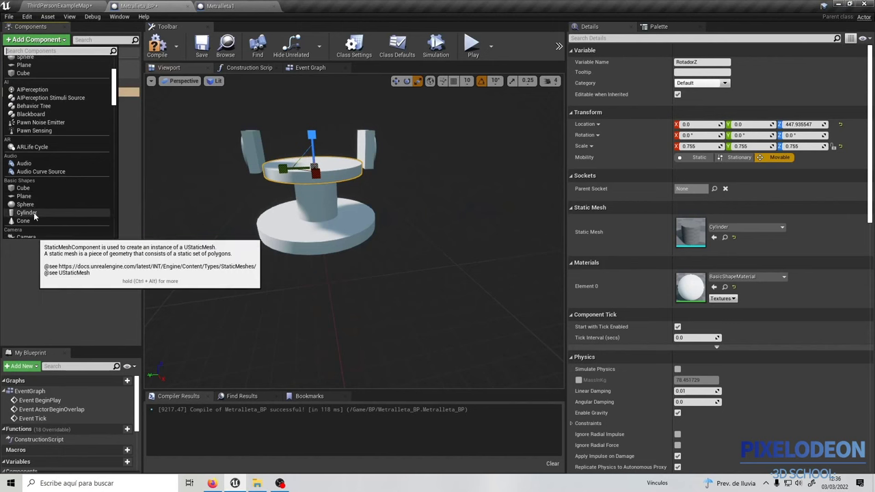
Add Cylinder3 under RotadorZ, reset its position and scale, and raise it above the top
click(31, 213)
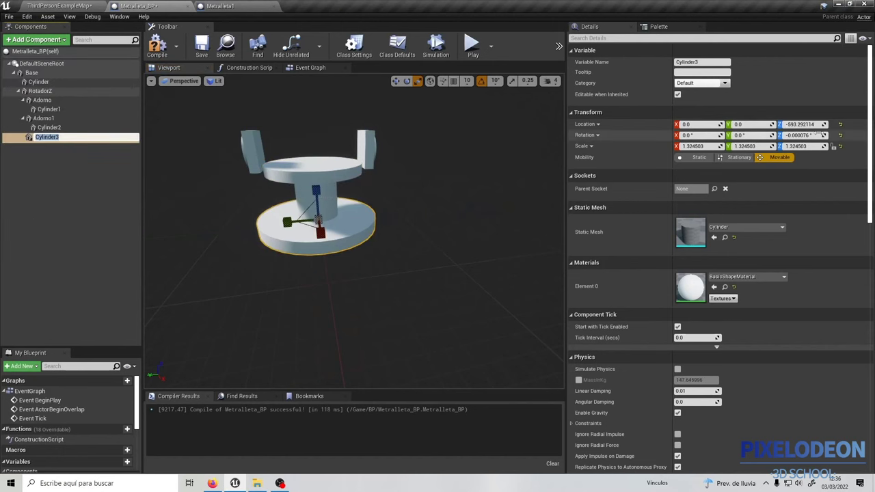
key(Return)
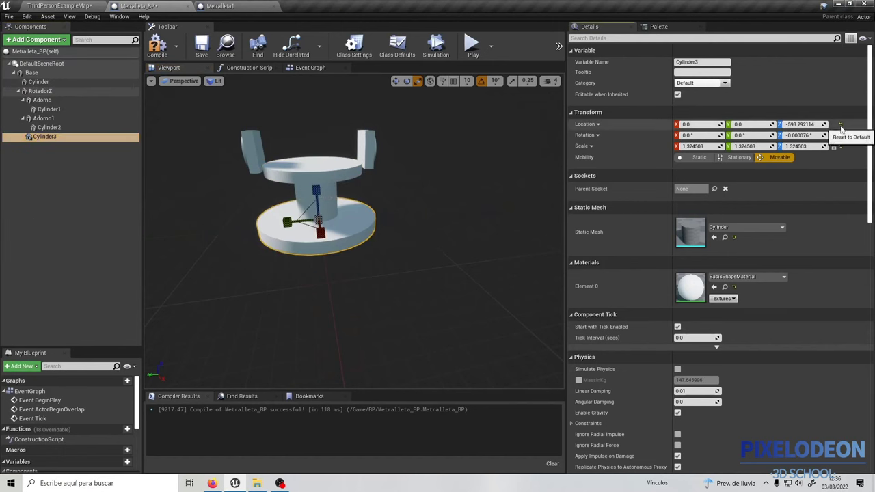
click(841, 124)
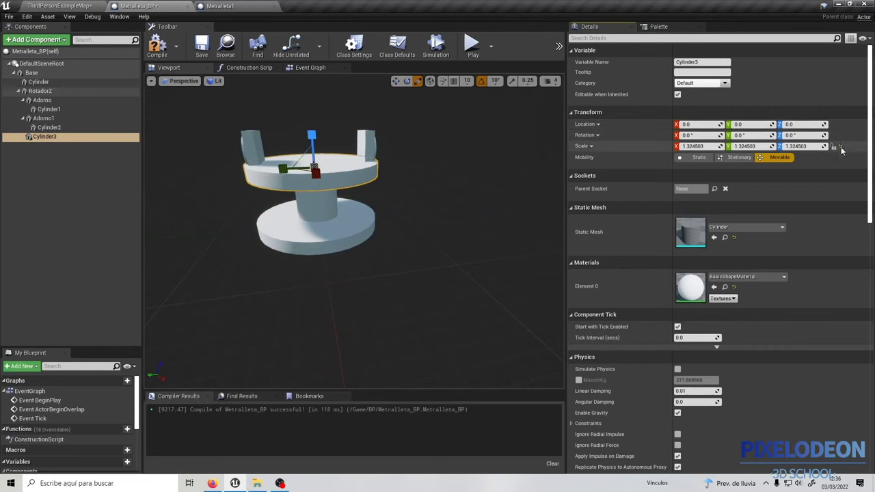
click(841, 147)
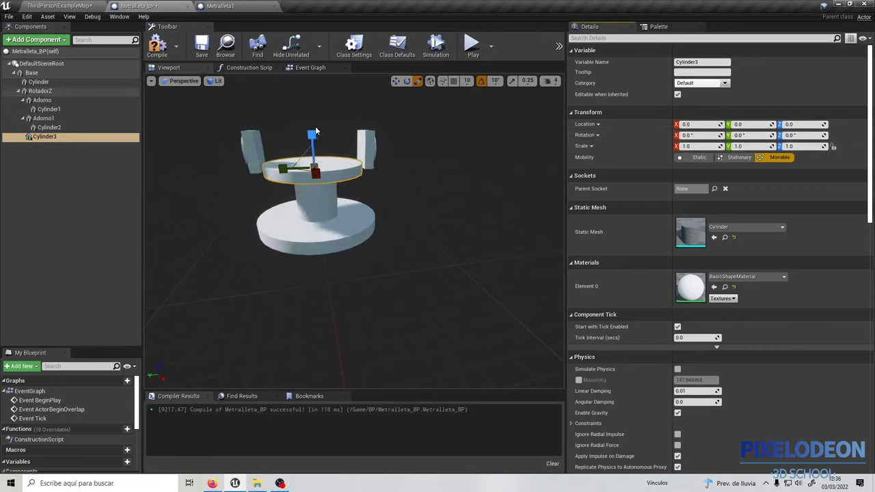
click(395, 81)
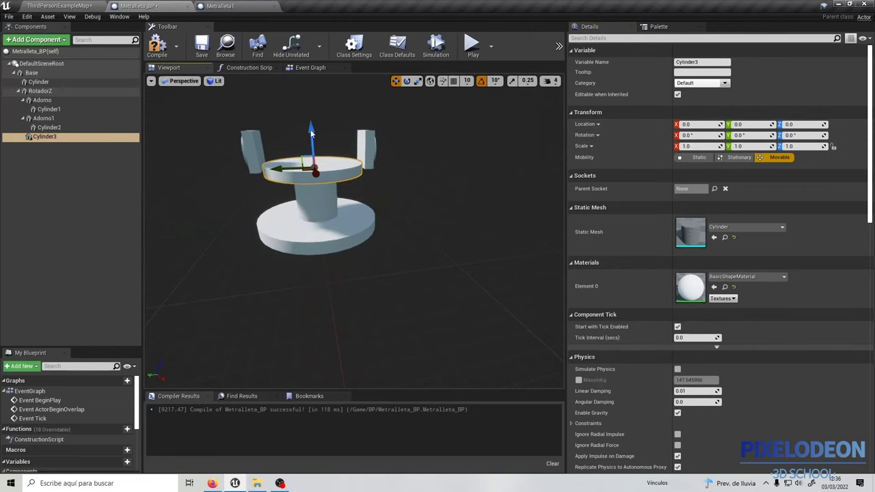
scroll(311, 133, up, 2)
drag(301, 136, 299, 105)
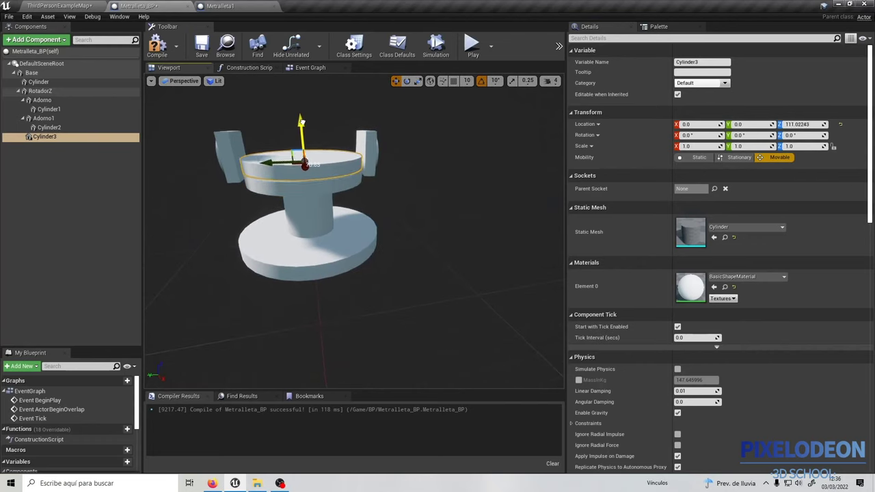
Raise the Adorno and Adorno1 side plates in the front orthographic view
click(183, 82)
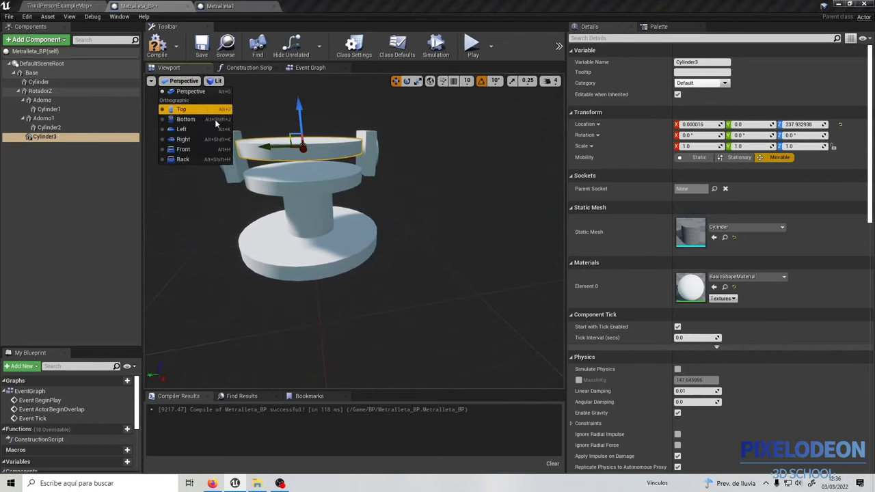
click(196, 149)
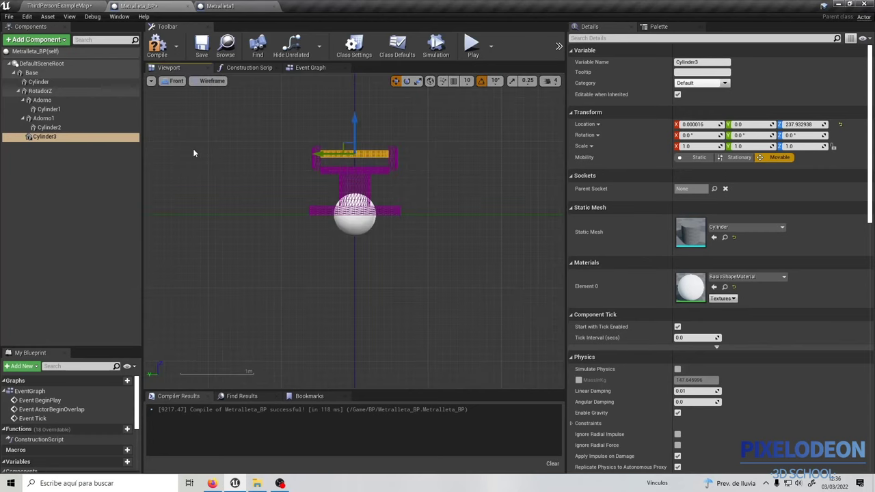
scroll(366, 165, up, 1)
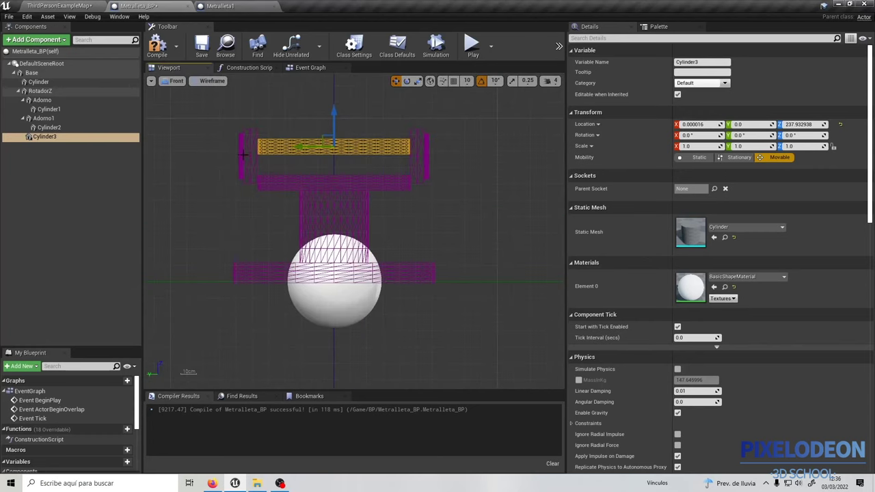
click(251, 150)
drag(250, 122, 250, 116)
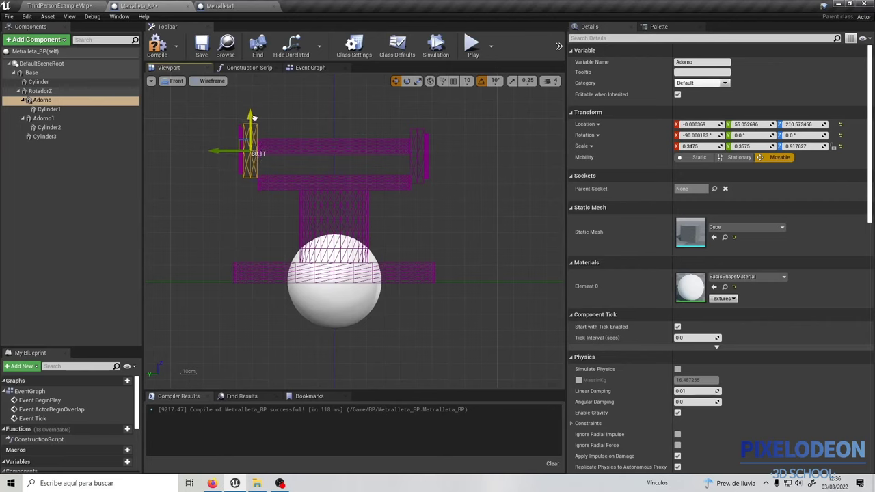
click(416, 146)
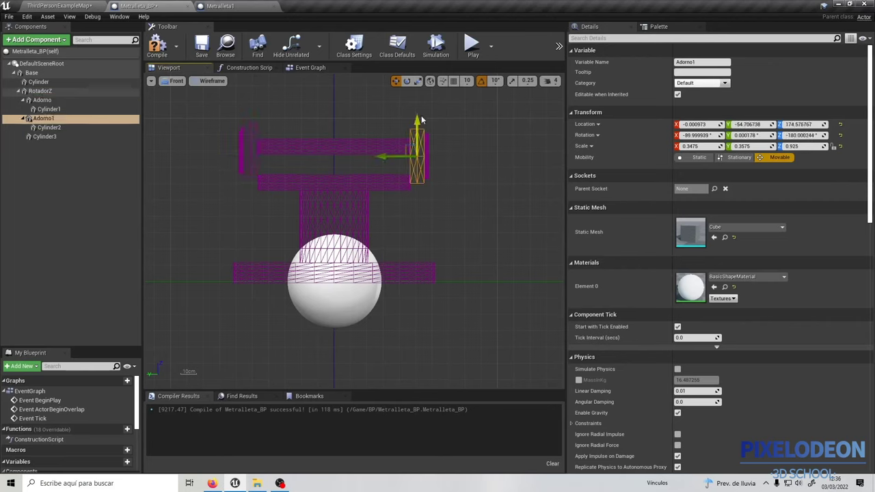
drag(417, 120, 421, 116)
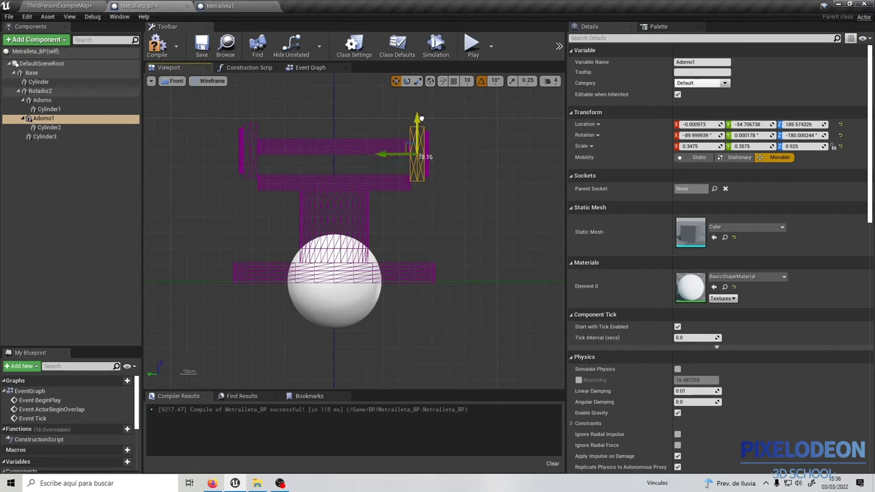
Lift the Cylinder3 bar above the side plates
click(317, 145)
scroll(292, 151, up, 3)
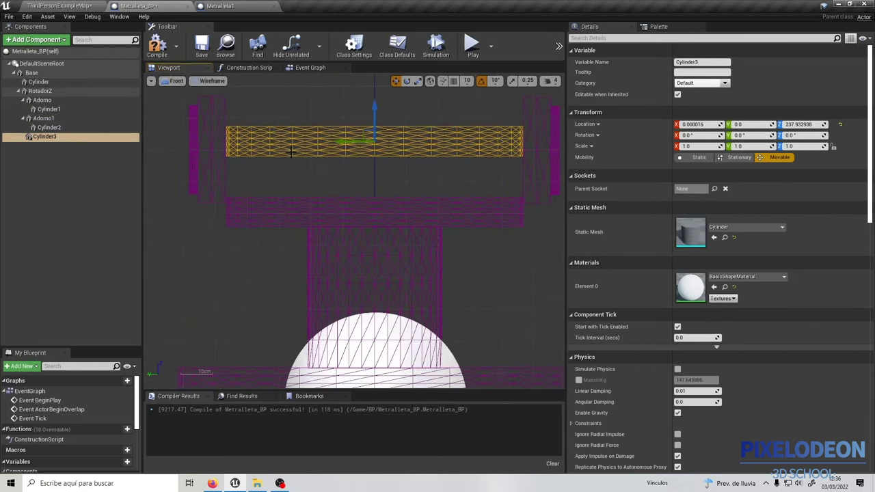
drag(375, 106, 376, 108)
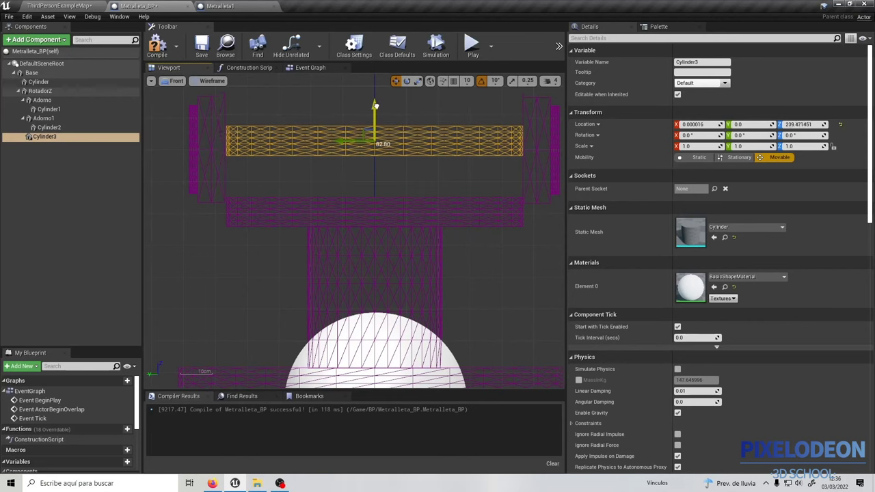
drag(375, 108, 384, 104)
scroll(385, 104, down, 2)
scroll(385, 104, down, 2)
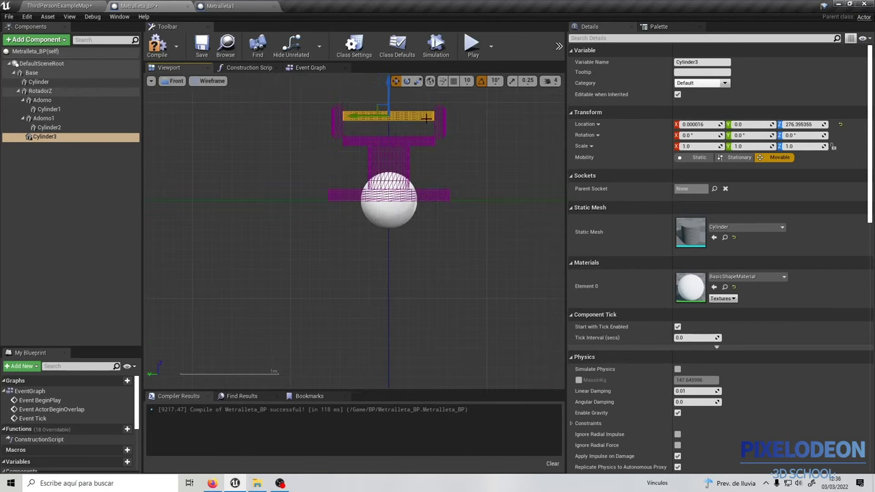
Stretch Cylinder3 to Z scale 7.9925 and lift it to Z 555.31
mouse_move(804, 146)
mouse_down()
mouse_move(824, 146)
mouse_move(806, 146)
mouse_up()
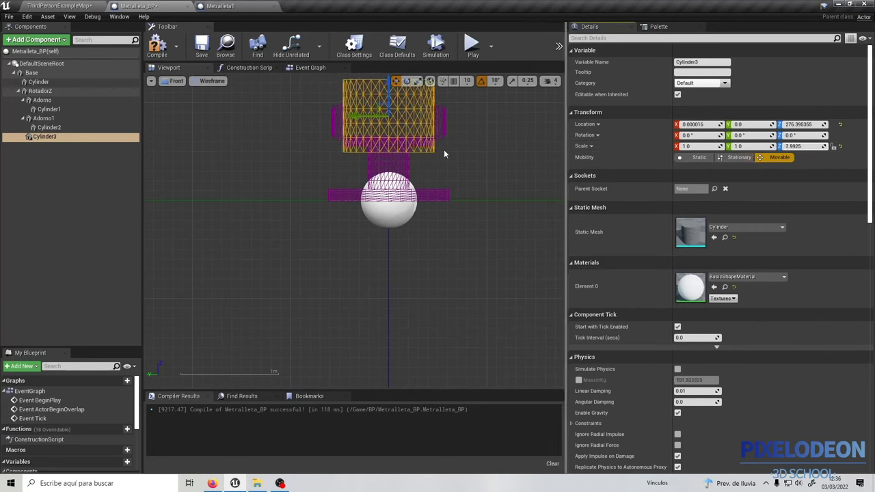
scroll(443, 150, down, 1)
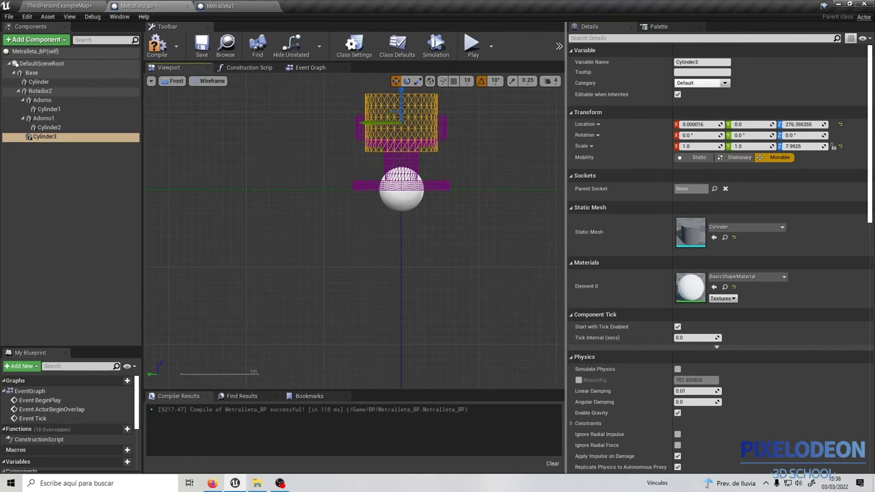
scroll(343, 190, up, 1)
scroll(343, 190, up, 1)
scroll(343, 190, up, 2)
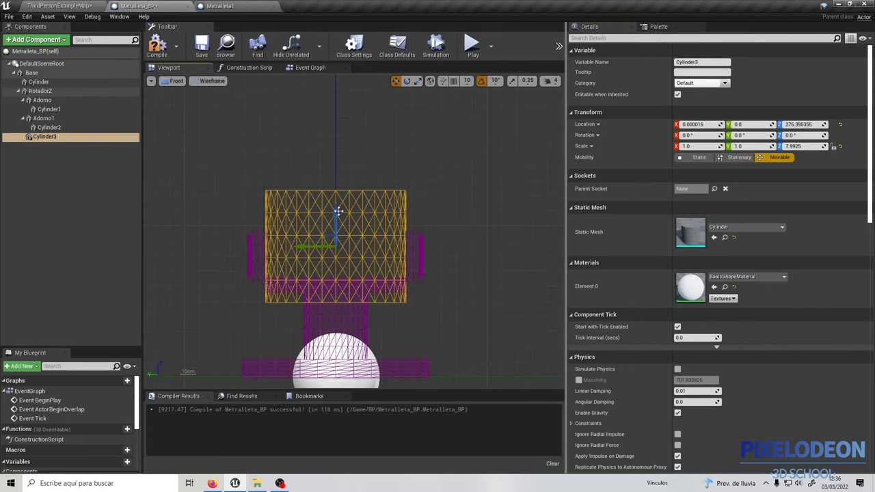
mouse_move(337, 213)
mouse_down()
mouse_move(337, 181)
mouse_move(347, 175)
mouse_up()
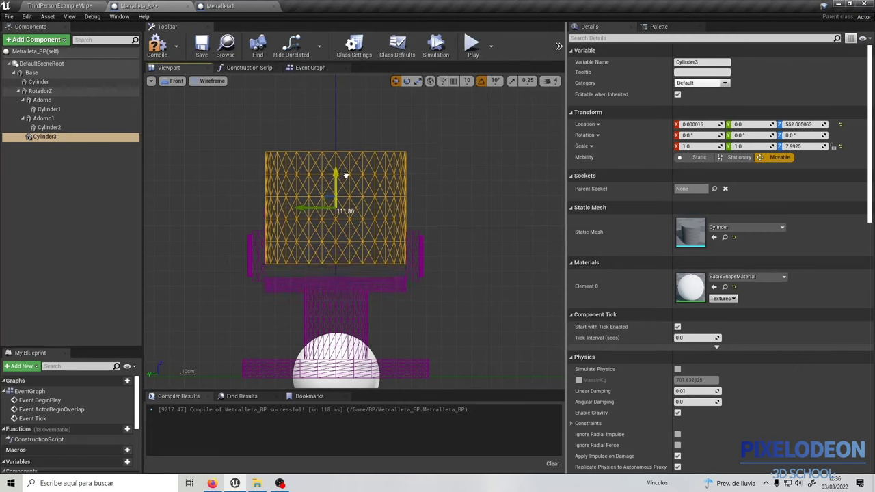
scroll(348, 175, down, 1)
scroll(348, 175, down, 1)
click(174, 82)
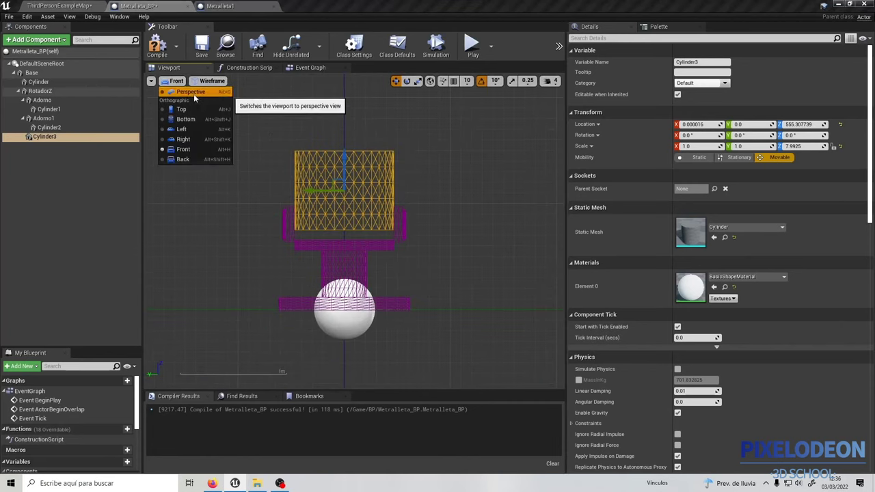
In shaded perspective, rotate the Cylinder3 drum back upright to Y rotation 0
click(194, 94)
scroll(303, 134, down, 5)
key(e)
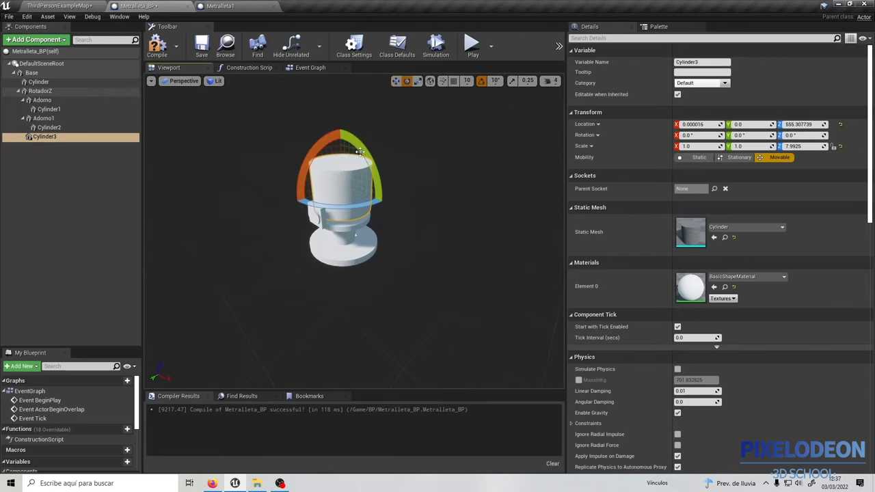
mouse_move(360, 151)
mouse_down()
mouse_move(383, 225)
mouse_move(337, 228)
mouse_move(383, 217)
mouse_move(377, 156)
mouse_move(377, 227)
mouse_move(384, 216)
mouse_up()
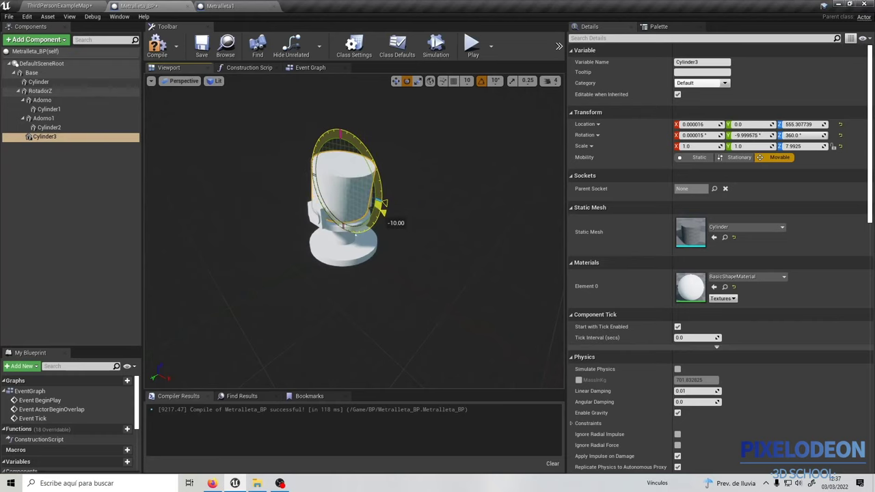
mouse_move(384, 216)
mouse_down()
mouse_move(348, 242)
mouse_move(387, 203)
mouse_up()
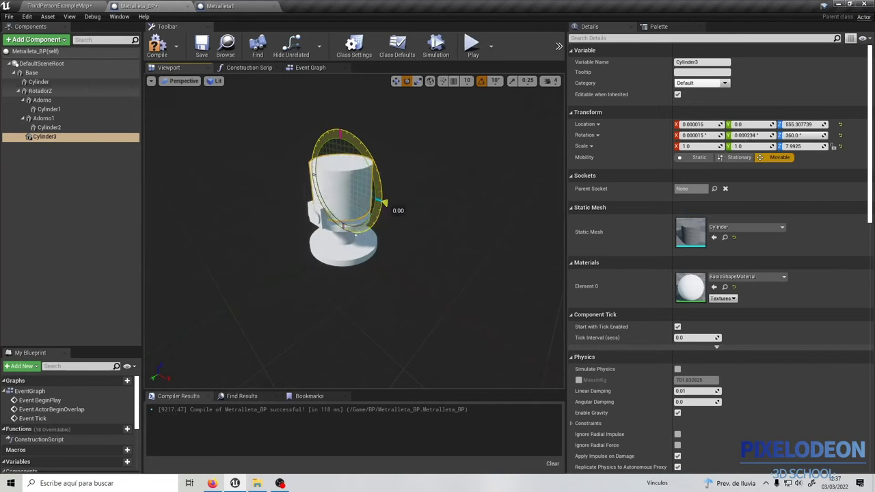
right_drag(257, 183, 257, 183)
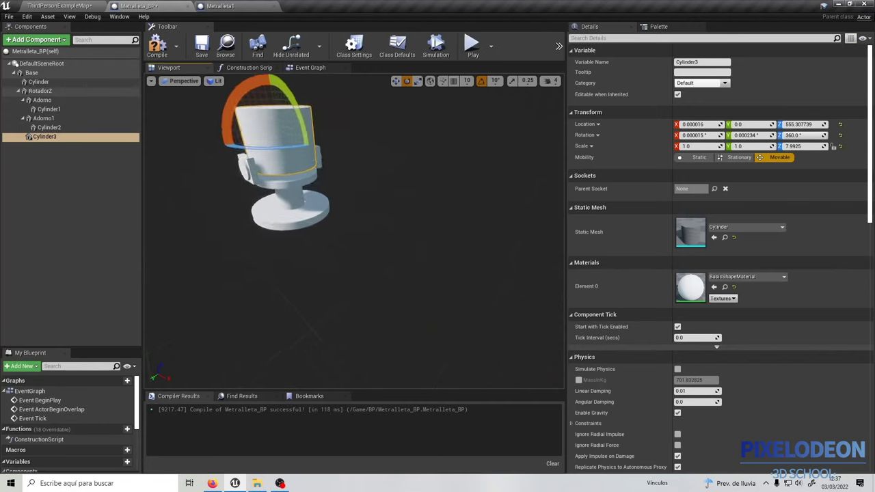
click(253, 128)
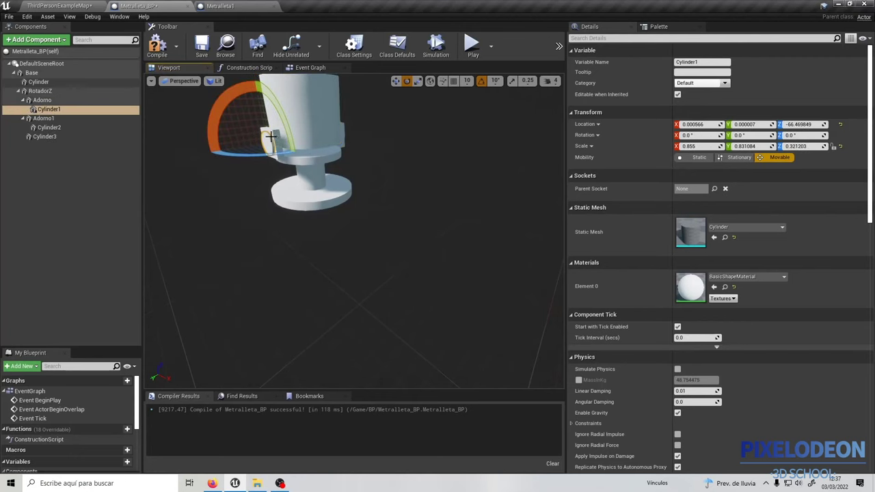
Enlarge the Adorno side plate to scale 0.4875/0.5625/1.0325
click(274, 135)
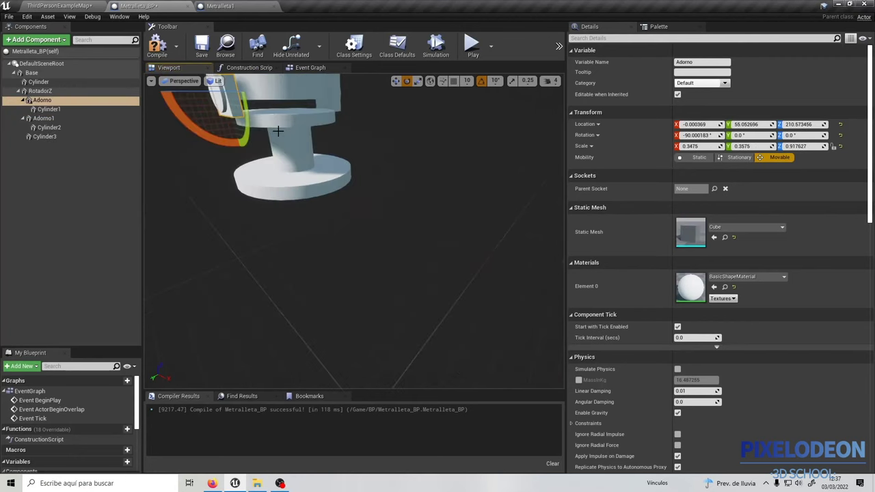
right_drag(277, 130, 277, 130)
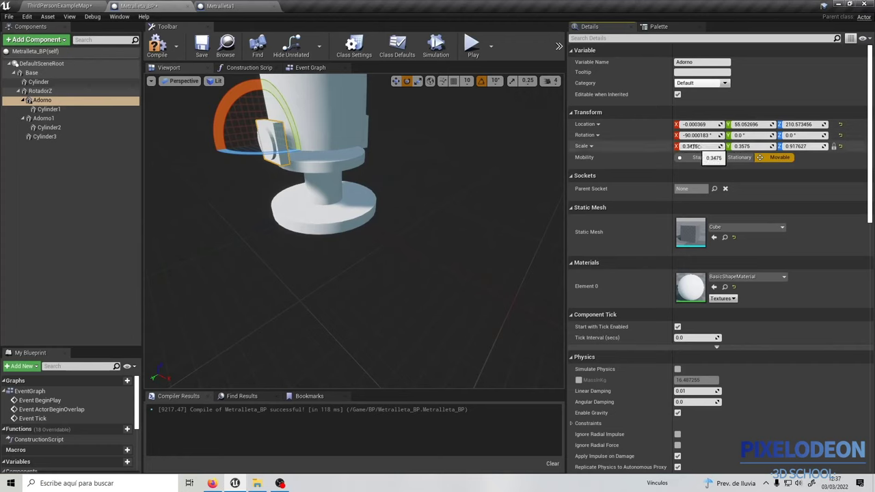
drag(698, 145, 733, 146)
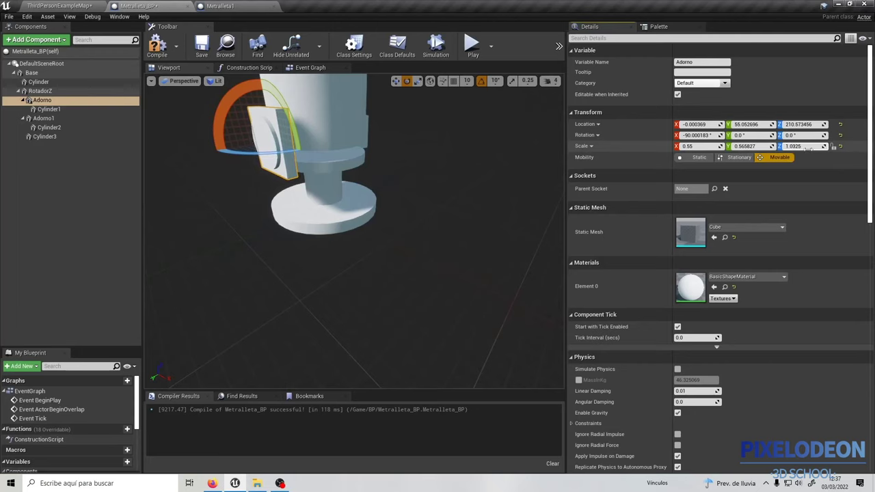
alt+drag(206, 136, 266, 176)
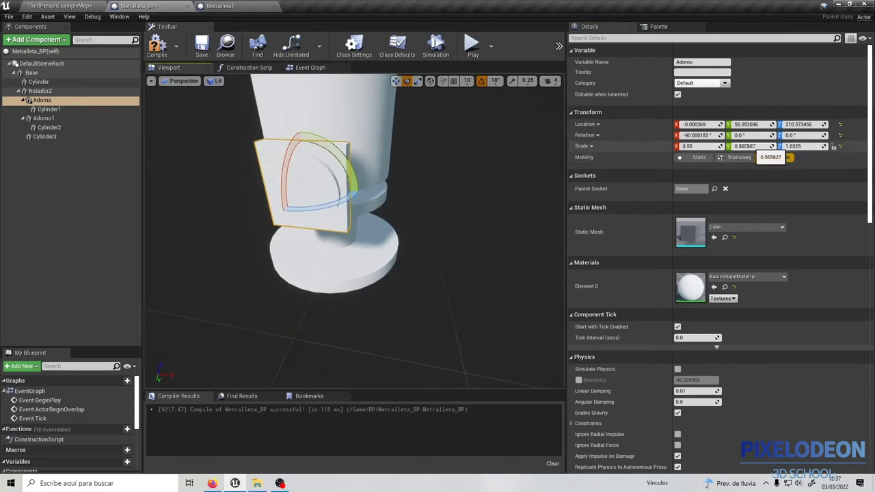
drag(751, 146, 692, 146)
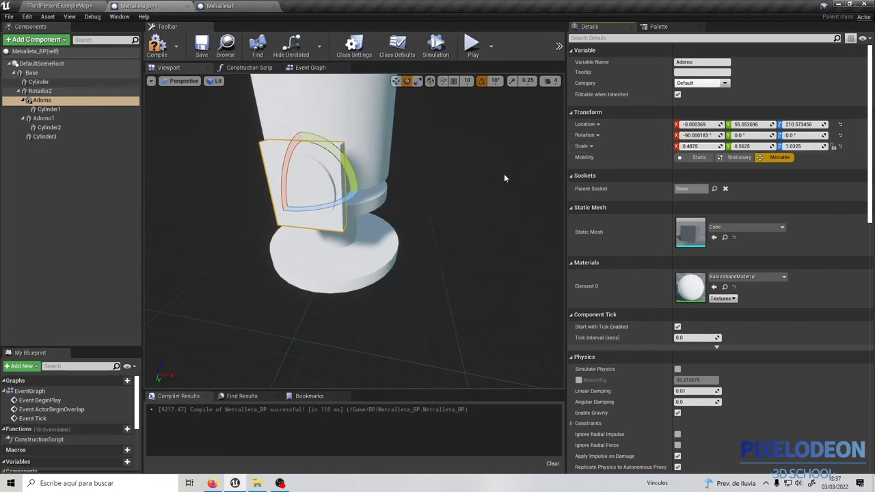
Reset the Cylinder1 disc's scale to 1.0, then shrink it uniformly to 0.7
click(317, 184)
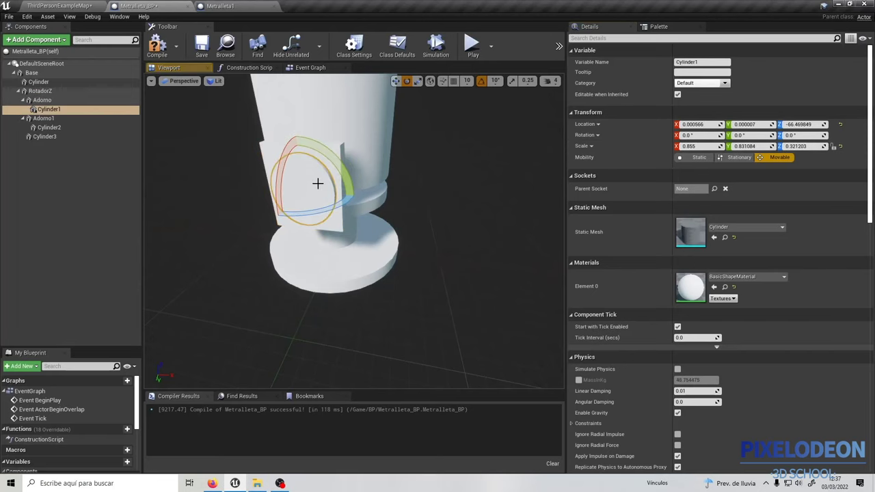
click(841, 147)
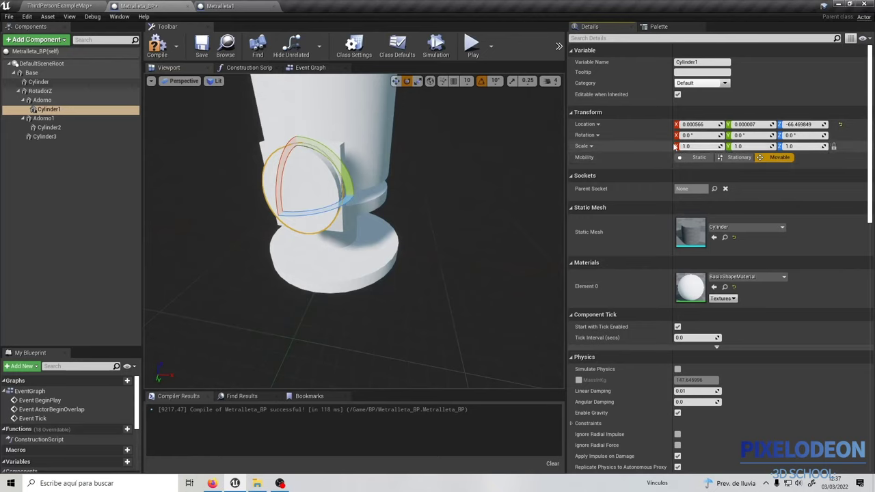
drag(702, 146, 677, 146)
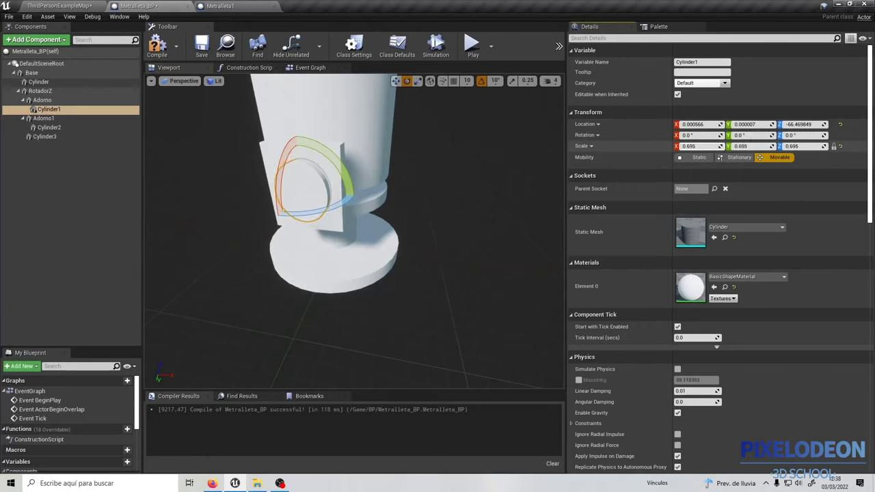
right_drag(335, 176, 262, 181)
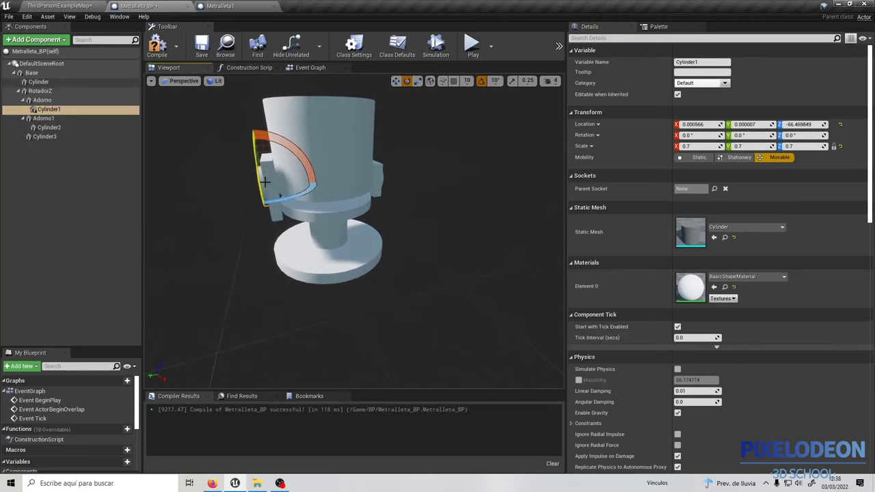
In the front view, slide Cylinder1 outward left and raise the Adorno plate
click(184, 81)
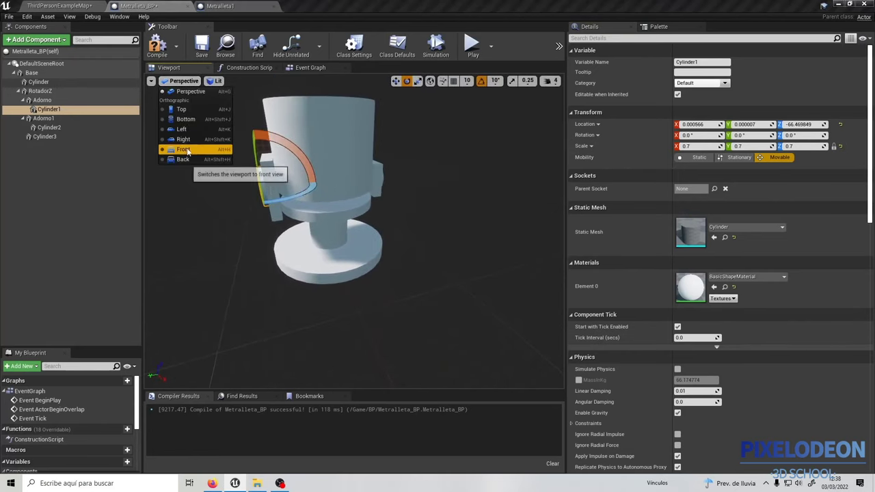
click(184, 145)
scroll(324, 222, up, 5)
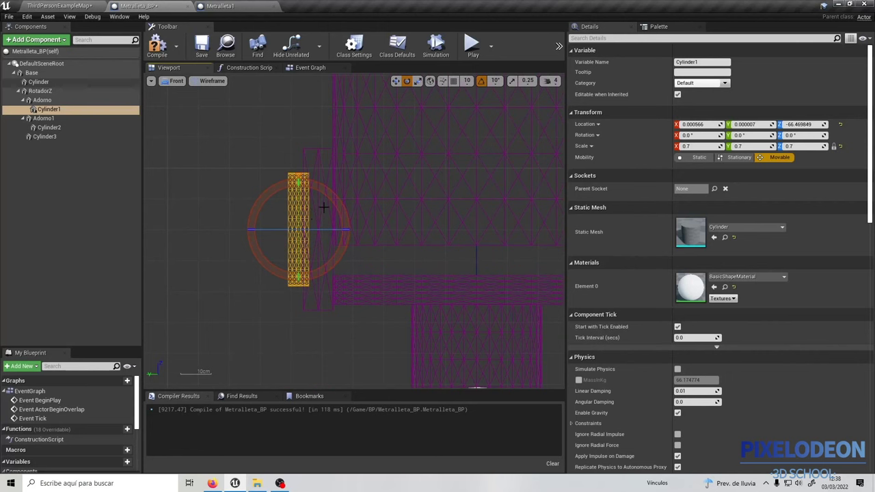
click(315, 149)
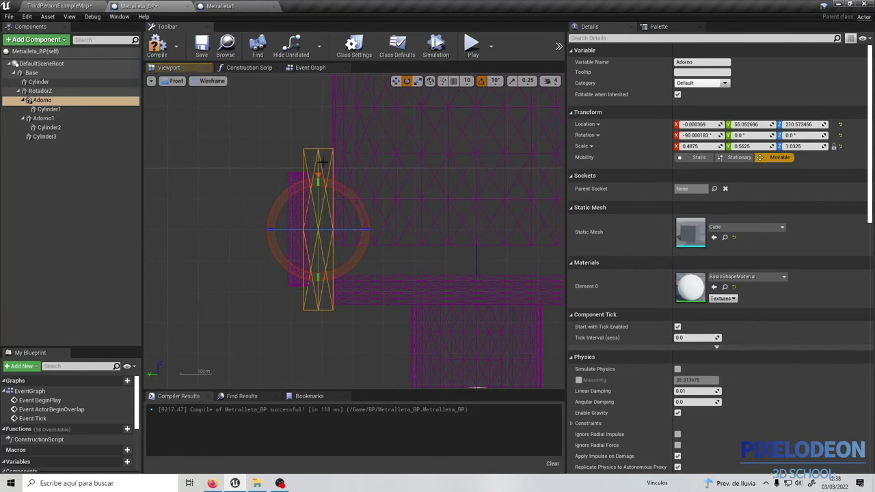
click(297, 176)
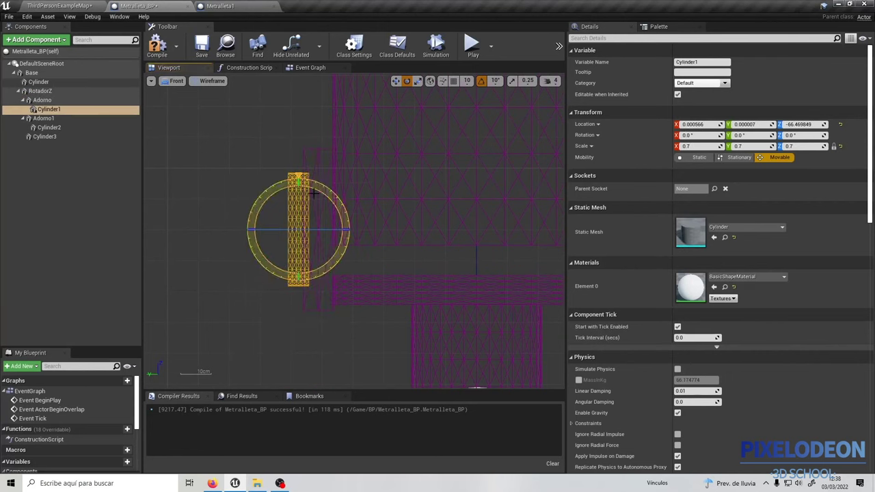
key(w)
drag(274, 230, 263, 230)
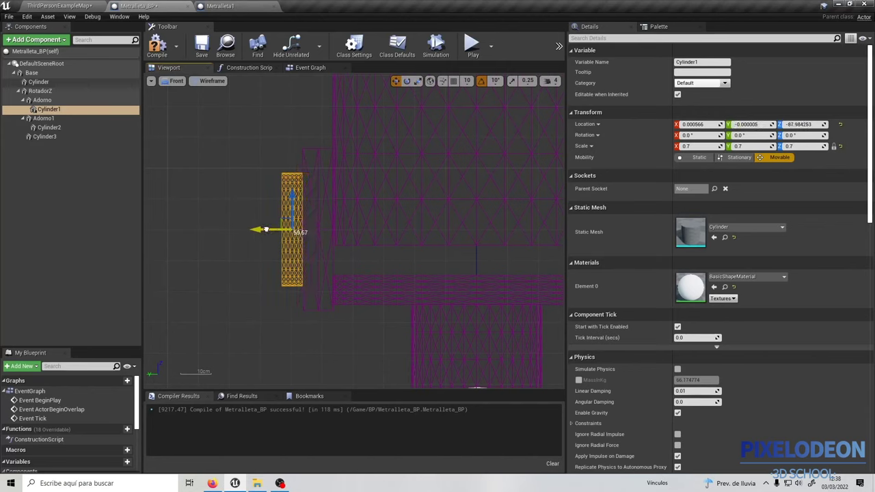
click(319, 149)
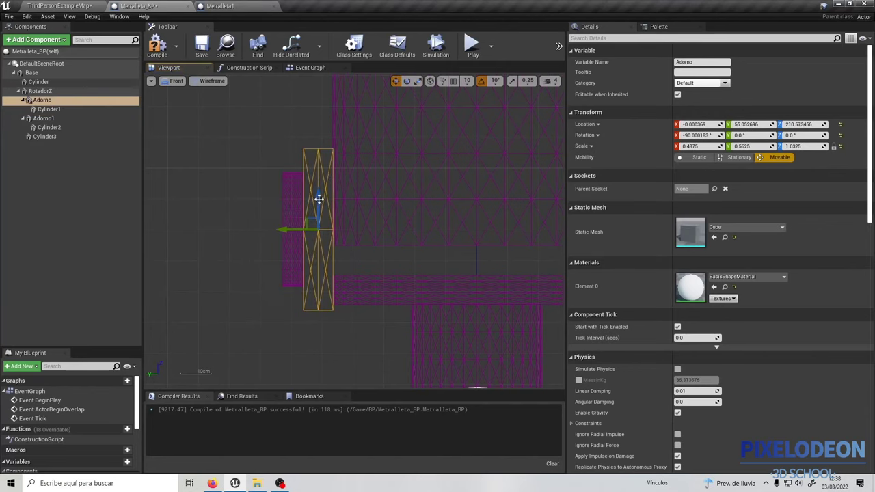
drag(318, 196, 329, 163)
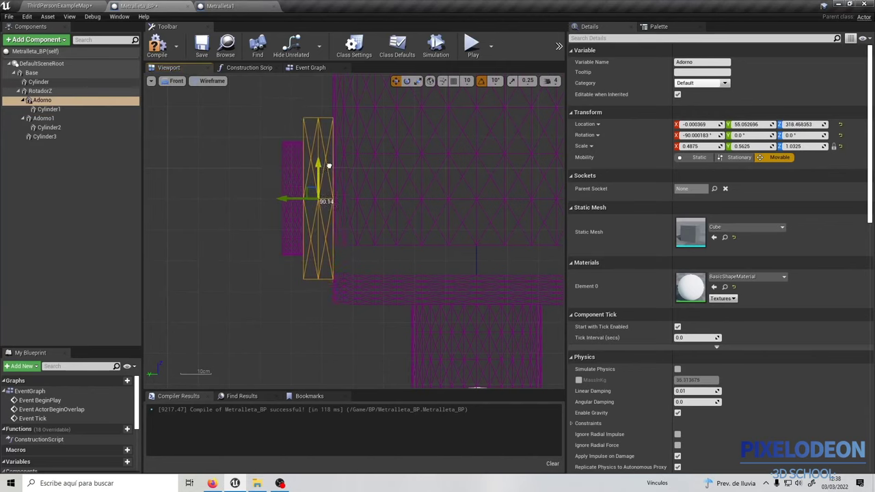
drag(329, 164, 332, 168)
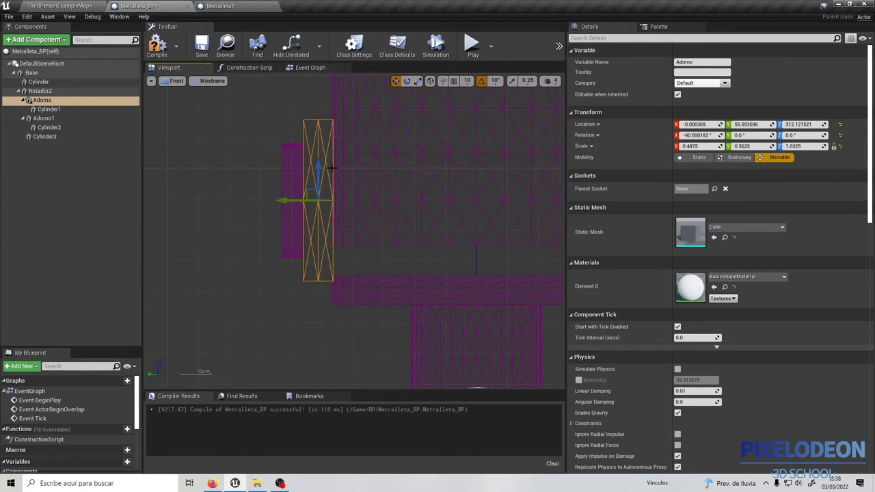
Delete the old Adorno1 and Cylinder2, then duplicate Adorno with Cylinder1
click(43, 118)
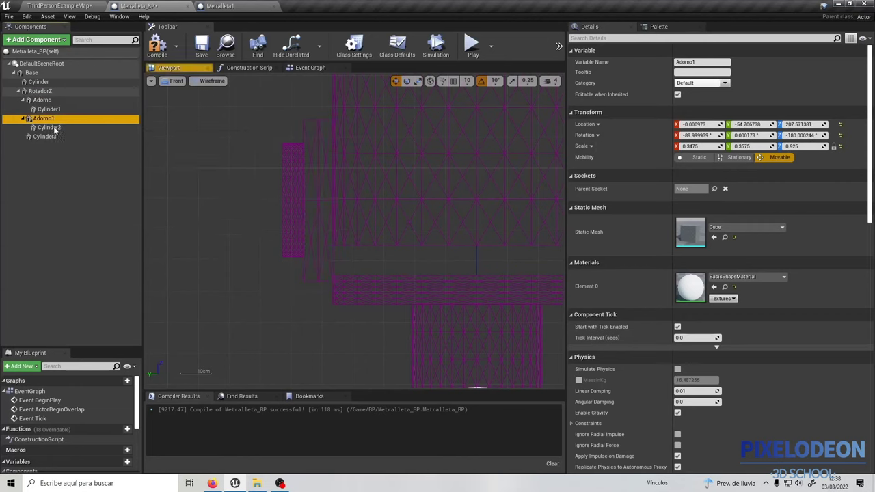
ctrl+click(55, 128)
key(Delete)
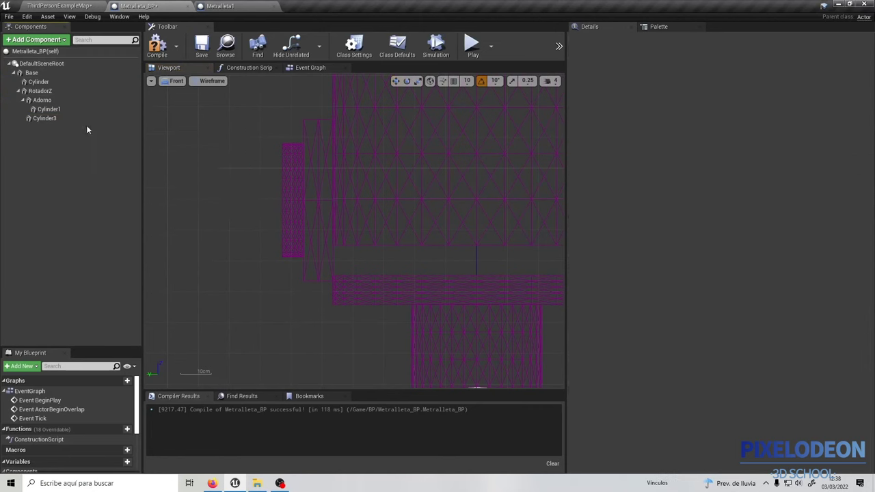
click(42, 101)
ctrl+click(52, 111)
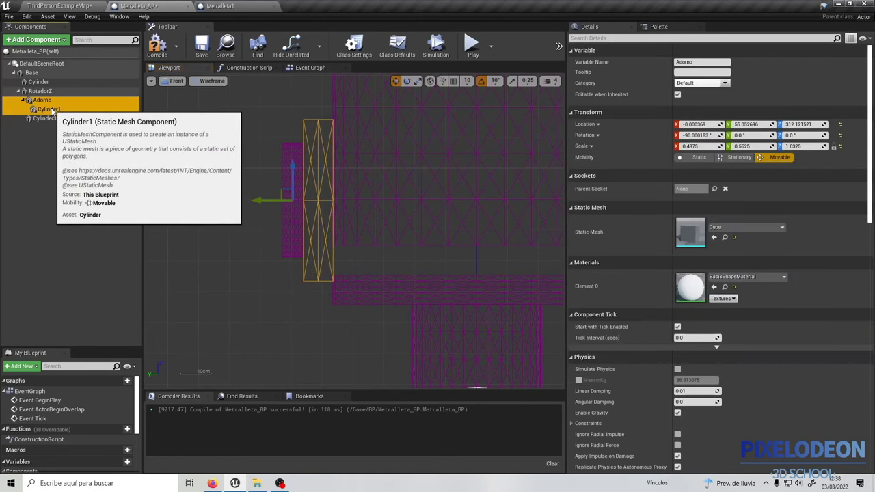
right_click(52, 111)
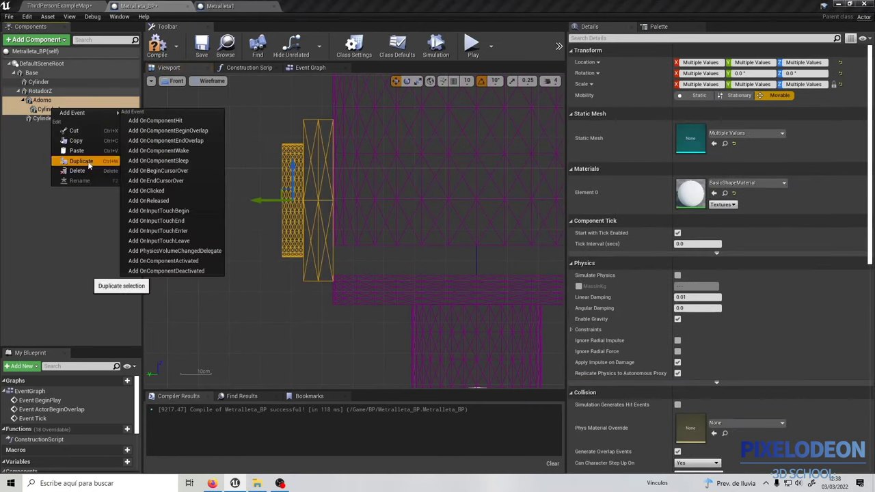
click(81, 161)
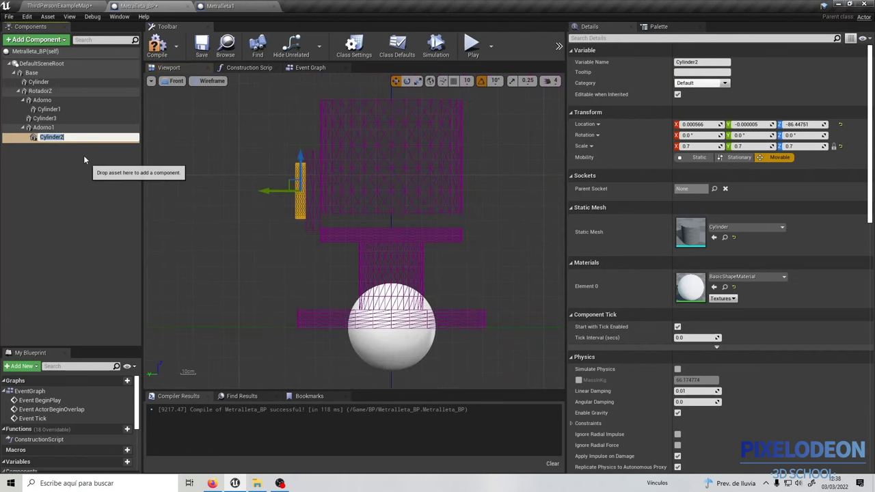
Move the new Adorno1 to the opposite side and rotate it to -180 degrees
click(44, 127)
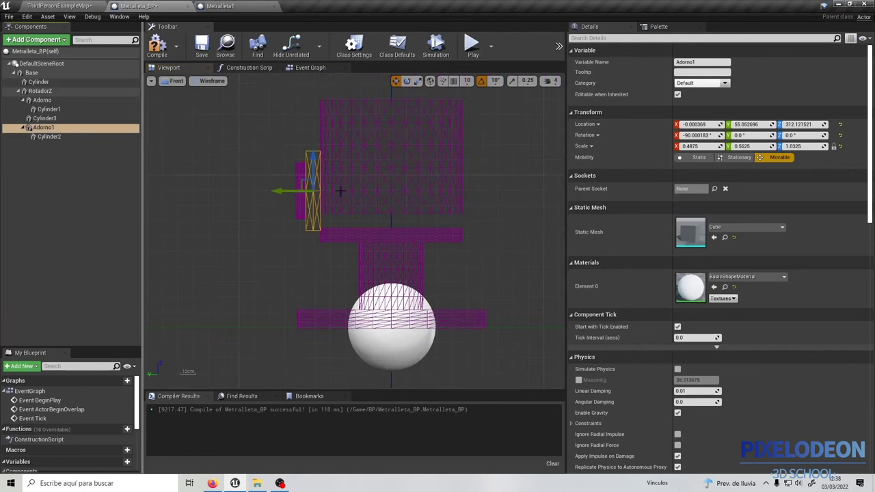
drag(277, 191, 415, 205)
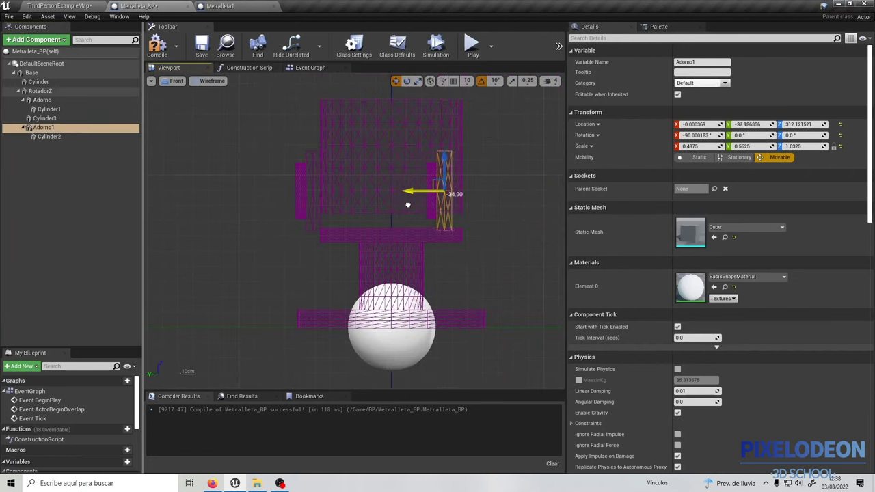
key(e)
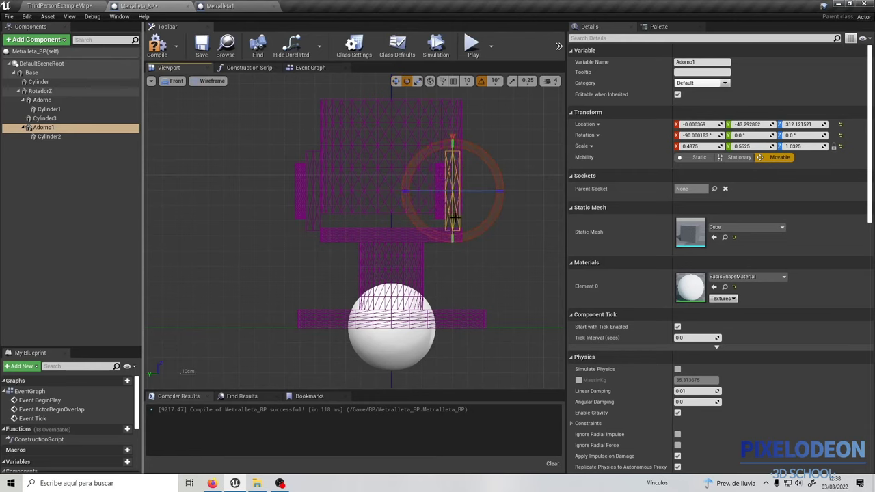
click(177, 80)
click(185, 96)
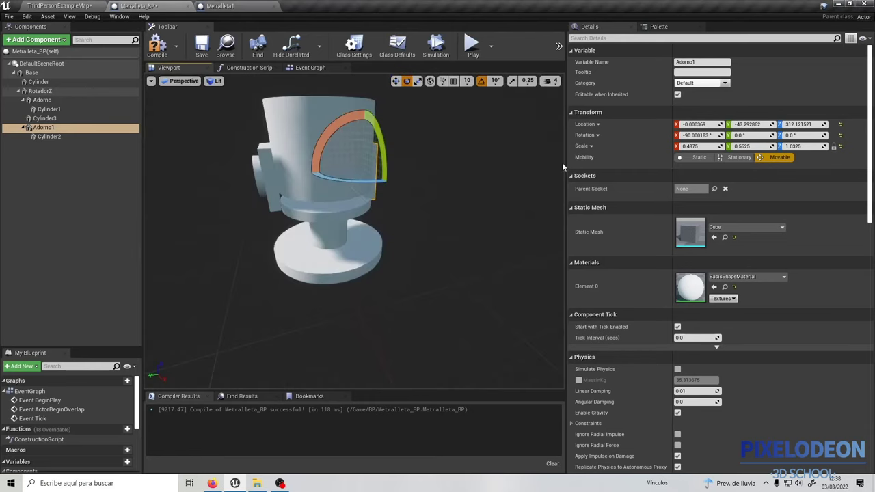
drag(337, 179, 414, 179)
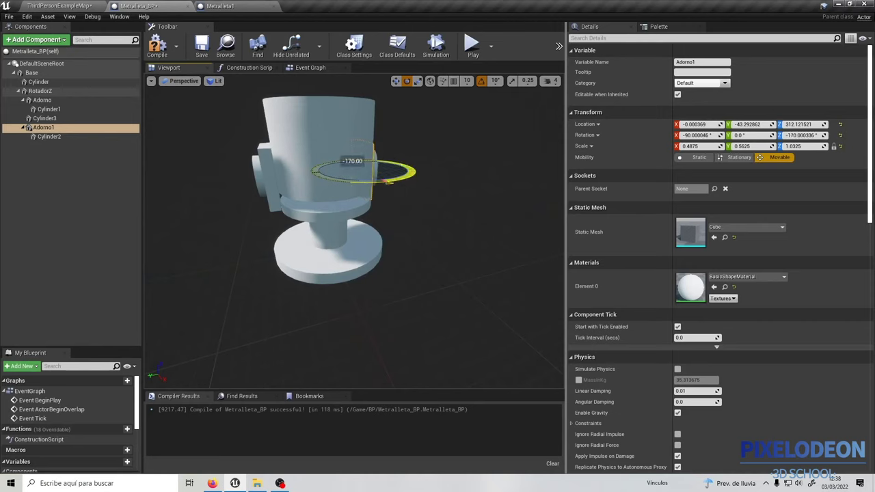
drag(389, 181, 368, 166)
Push Adorno1 further outward to Y -54.86 in the front wireframe view
key(w)
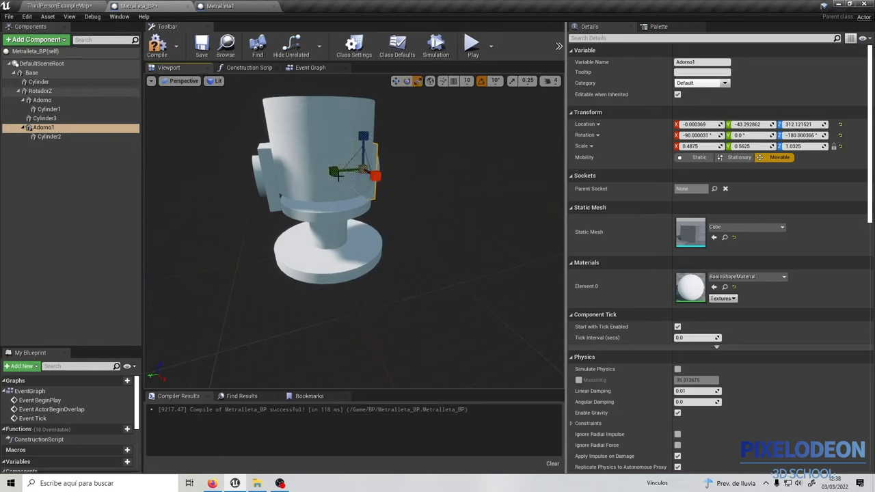
click(177, 82)
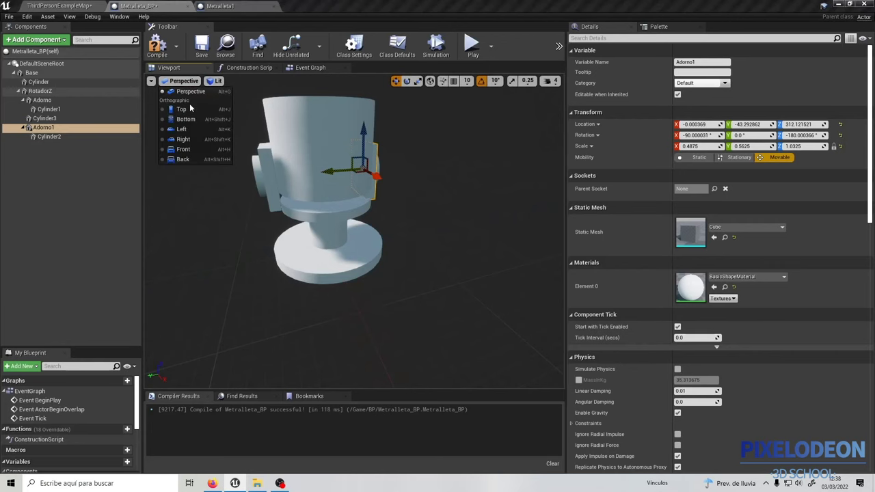
click(188, 144)
drag(415, 192, 431, 193)
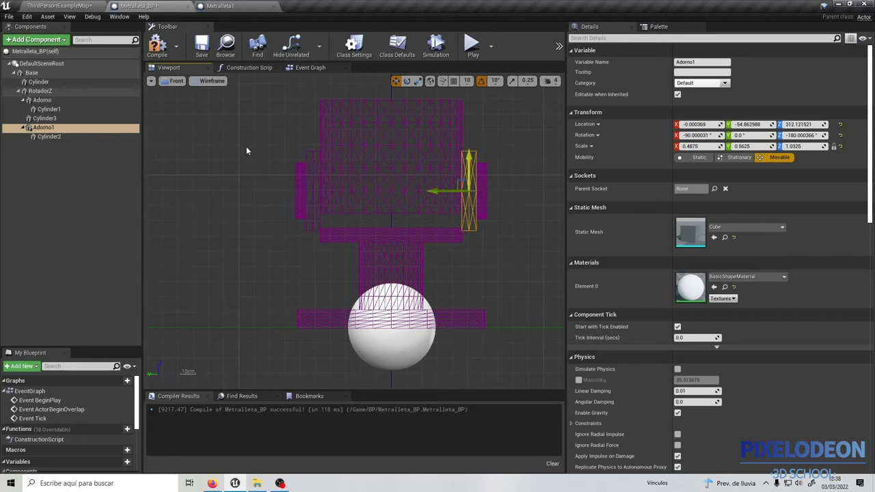
click(175, 81)
click(180, 93)
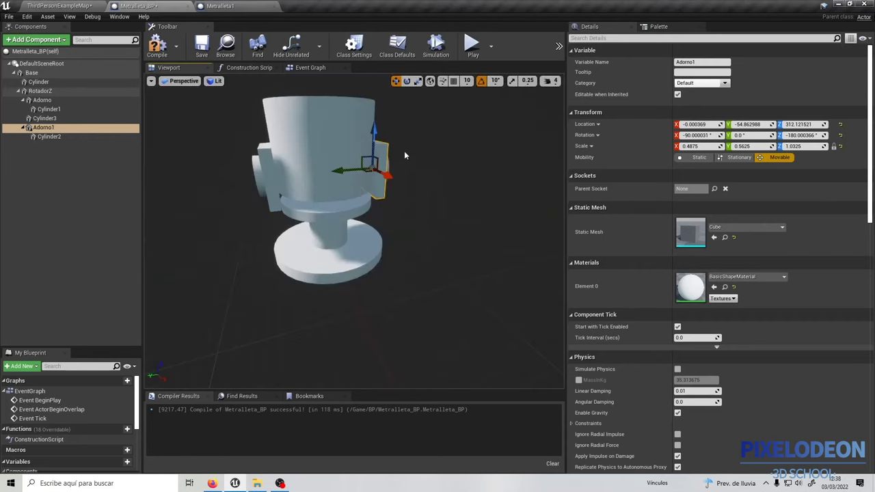
click(352, 139)
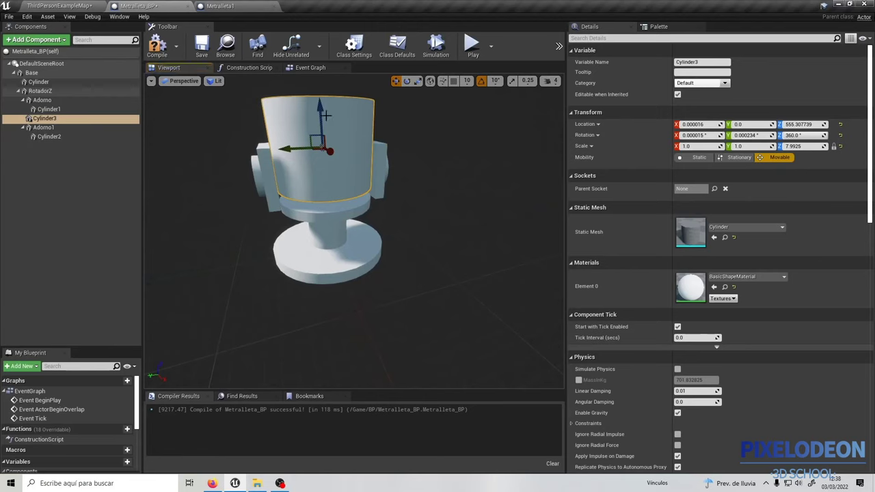
Raise Cylinder3 well above the turret, fine-tuning its height
drag(318, 116, 321, 97)
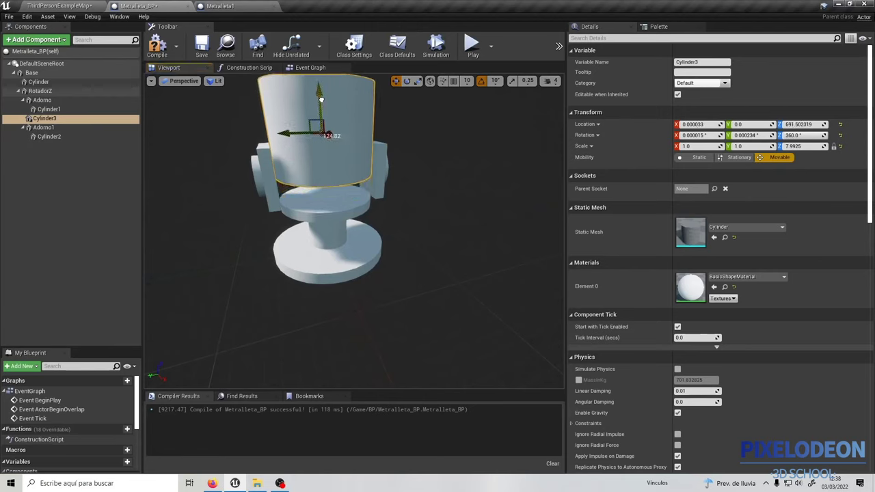
drag(322, 97, 325, 99)
scroll(318, 133, down, 3)
mouse_move(318, 134)
right_down()
mouse_move(383, 136)
mouse_move(277, 123)
right_up()
Test-tip Cylinder3 onto its side at -90 degrees and orbit around the turret
key(e)
mouse_move(283, 111)
mouse_down()
mouse_move(283, 199)
mouse_move(317, 149)
mouse_move(238, 168)
mouse_move(310, 214)
mouse_move(331, 163)
mouse_up()
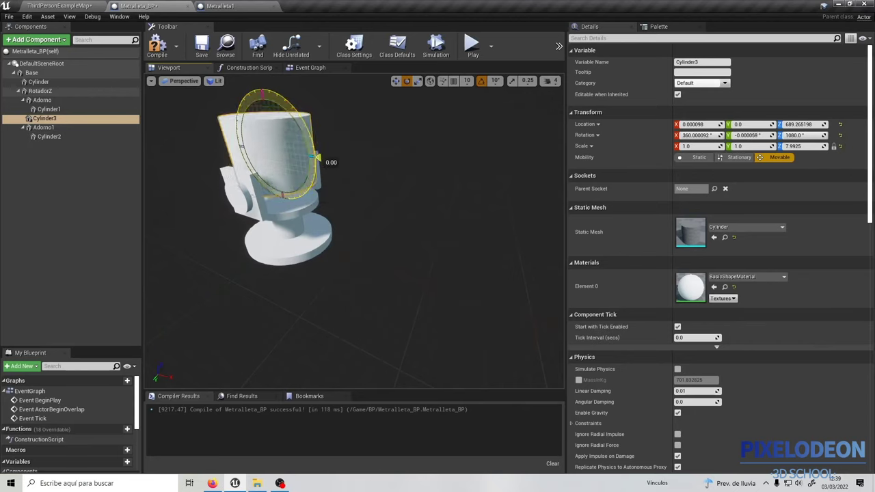
drag(331, 162, 331, 162)
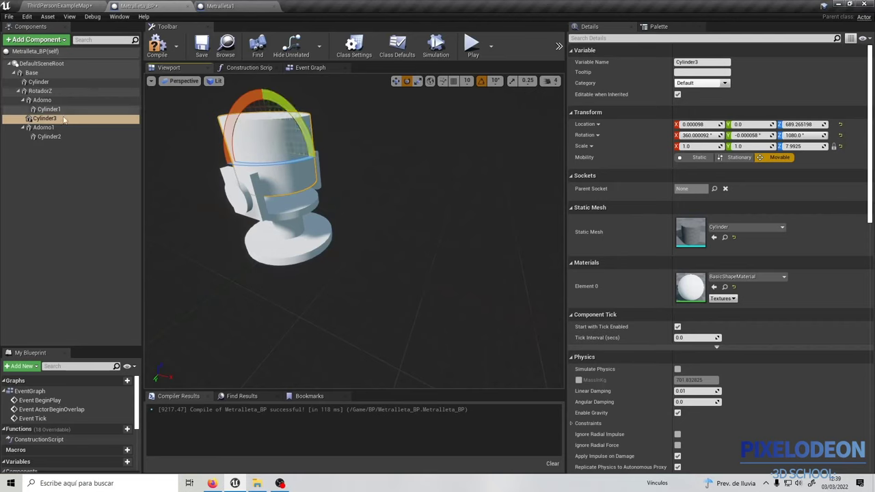
drag(289, 153, 289, 153)
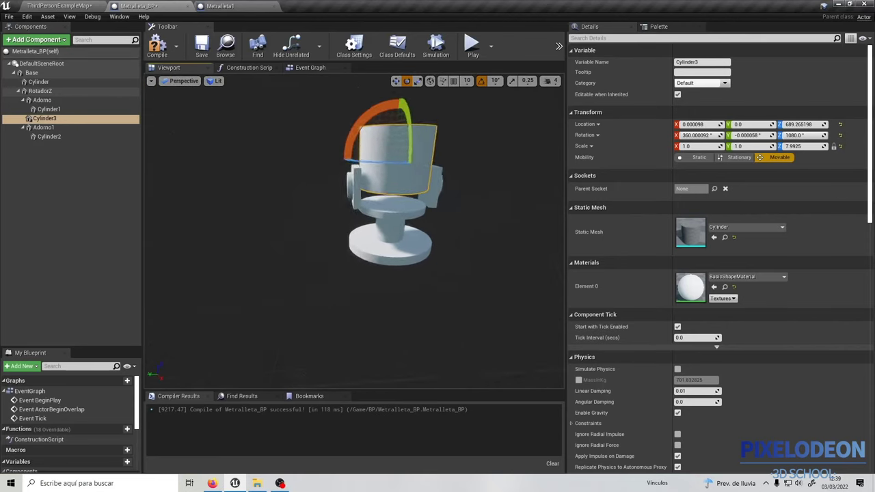
drag(298, 132, 298, 132)
In the front wireframe view, lower Cylinder3 onto the top section and adjust its height
key(r)
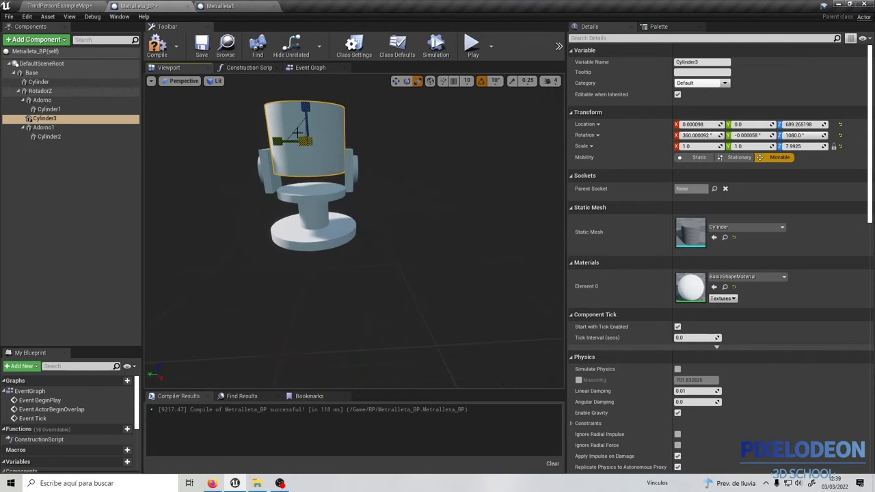
click(181, 81)
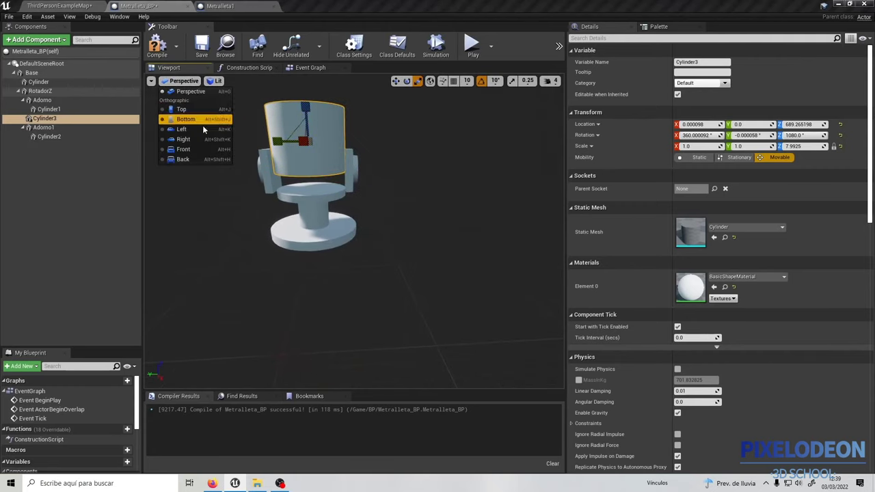
click(198, 155)
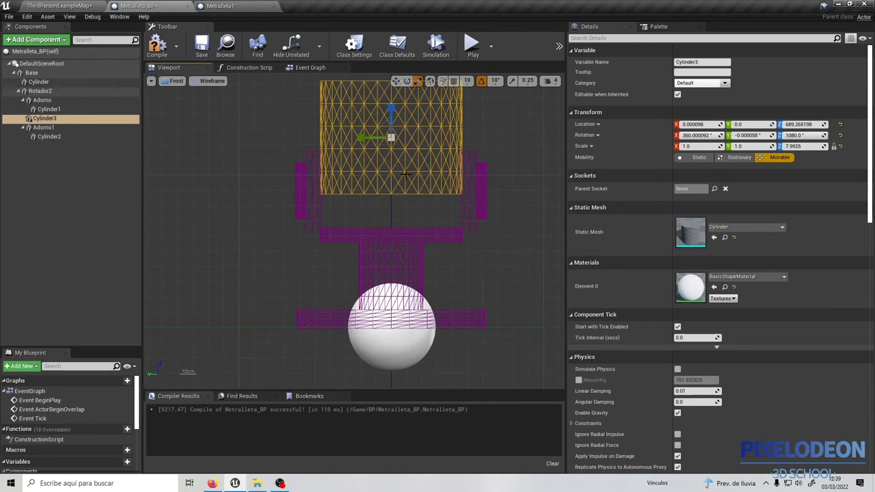
drag(390, 106, 391, 125)
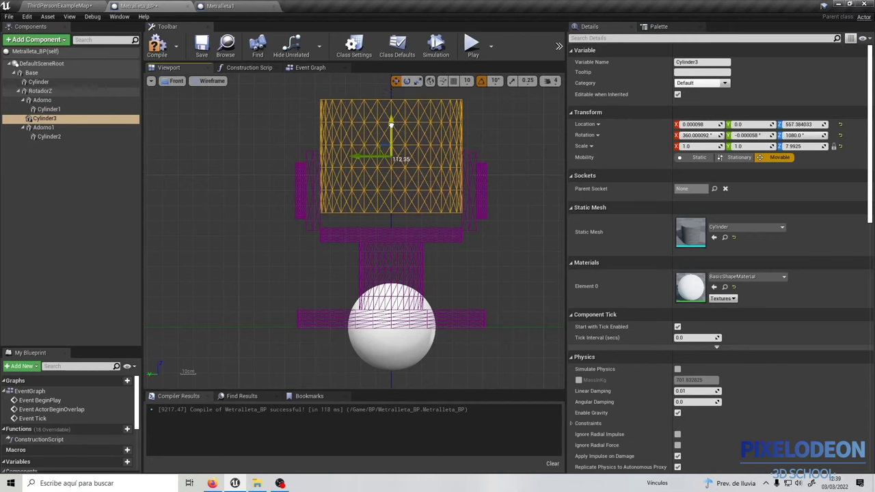
drag(391, 125, 390, 121)
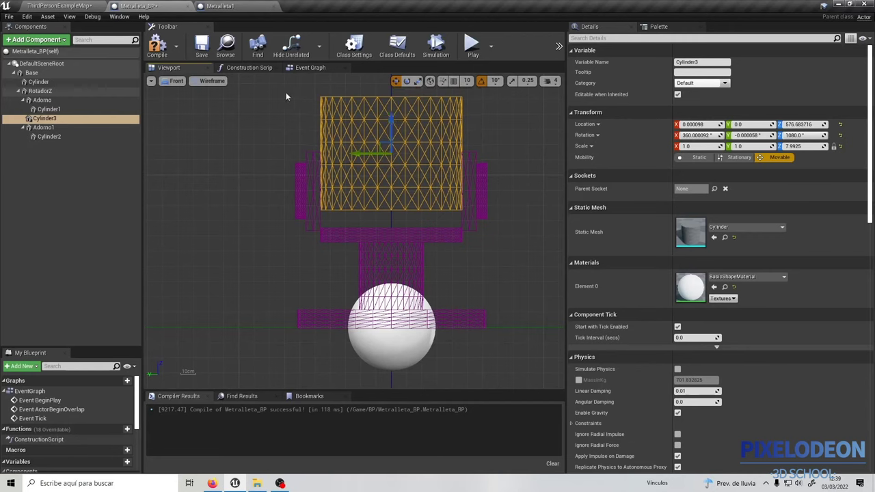
Back in lit perspective, test tilts of -90 and -70 degrees, then stand Cylinder3 upright at Z 698.8
click(177, 82)
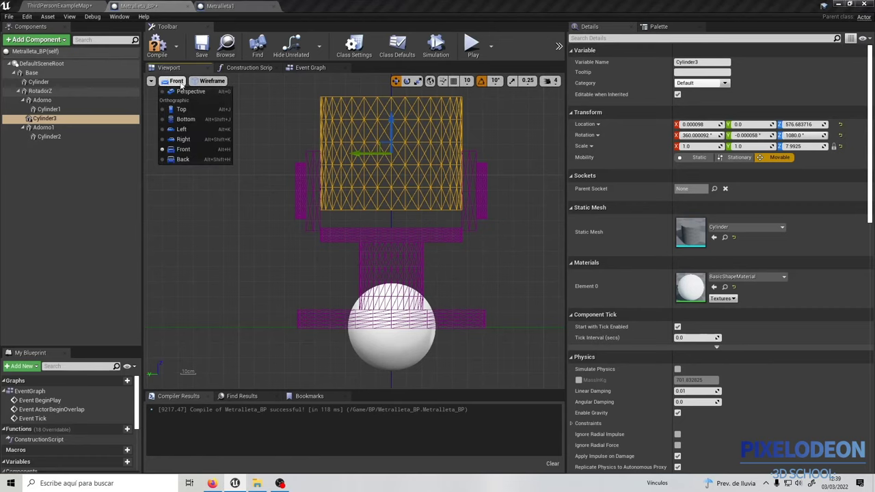
click(190, 91)
drag(303, 104, 311, 196)
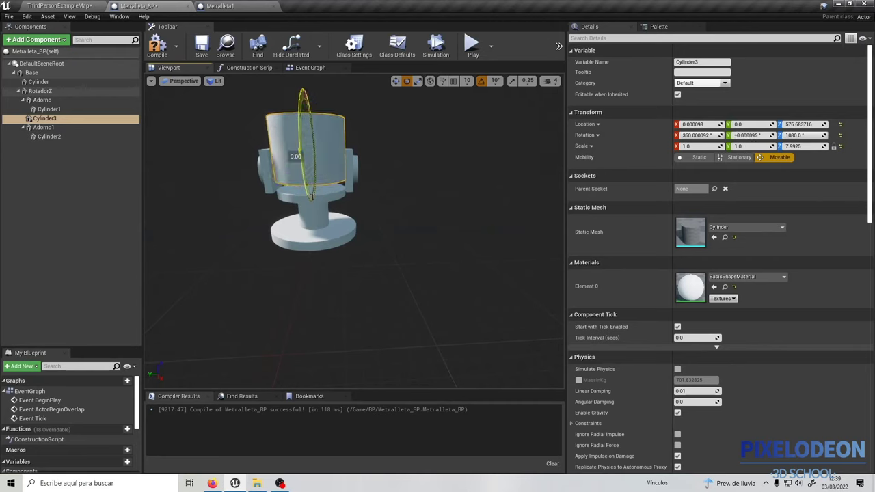
drag(311, 196, 309, 198)
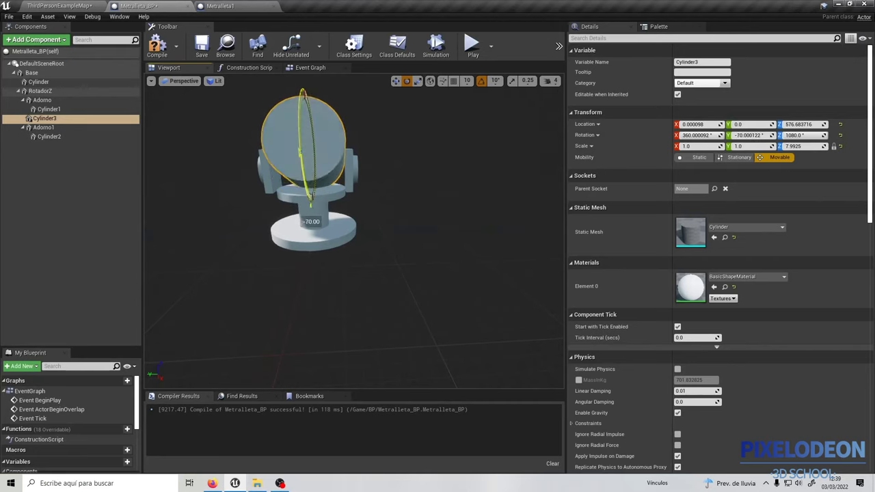
mouse_move(309, 199)
mouse_down()
mouse_move(291, 102)
mouse_move(309, 91)
mouse_move(306, 101)
mouse_up()
key(w)
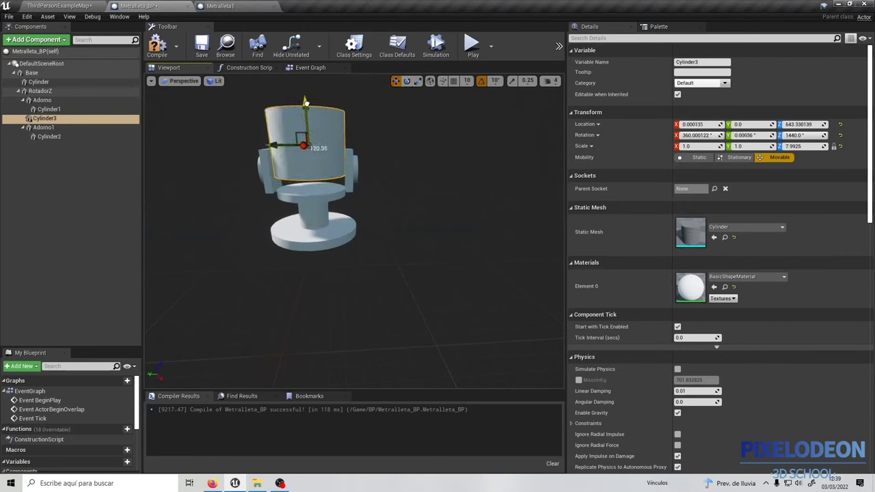
key(e)
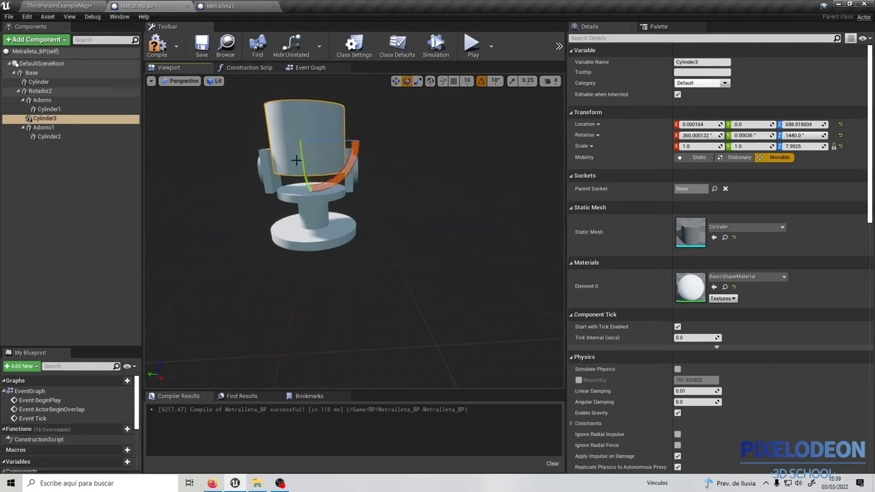
mouse_move(299, 147)
mouse_down()
mouse_move(299, 129)
mouse_move(292, 160)
mouse_up()
alt+drag(289, 225, 383, 225)
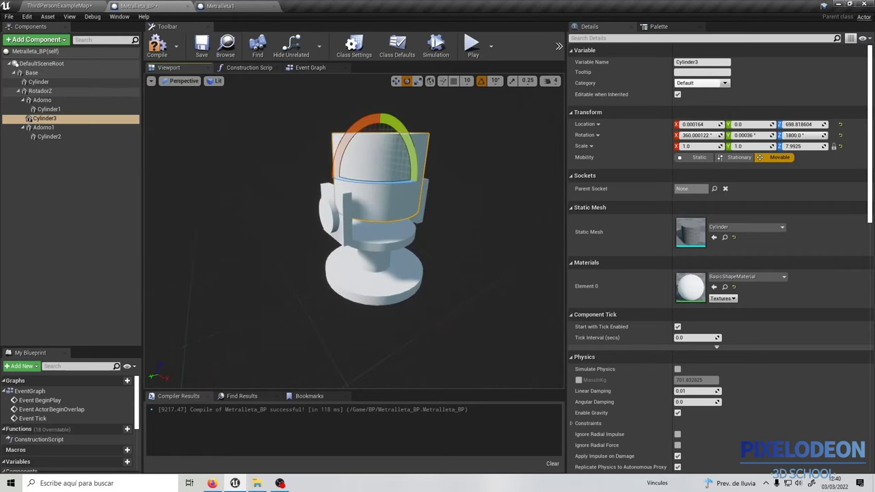
Rename Cylinder3 to 'Tambor'
right_click(55, 119)
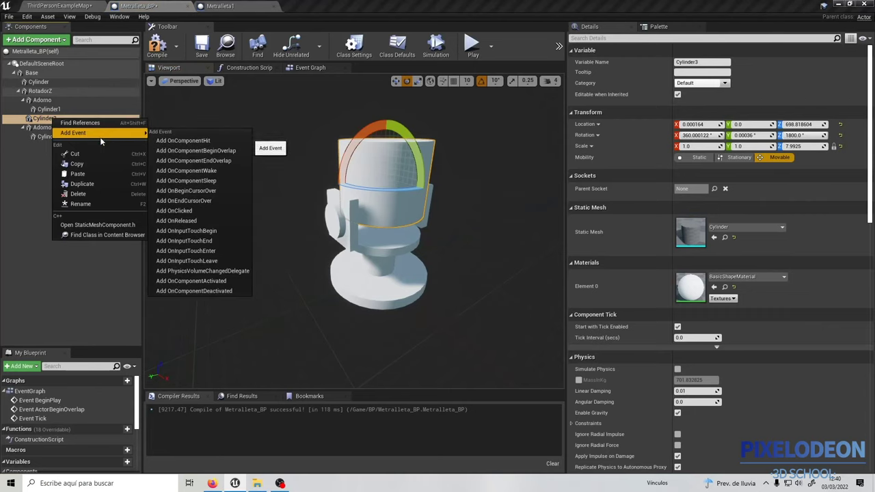
click(96, 203)
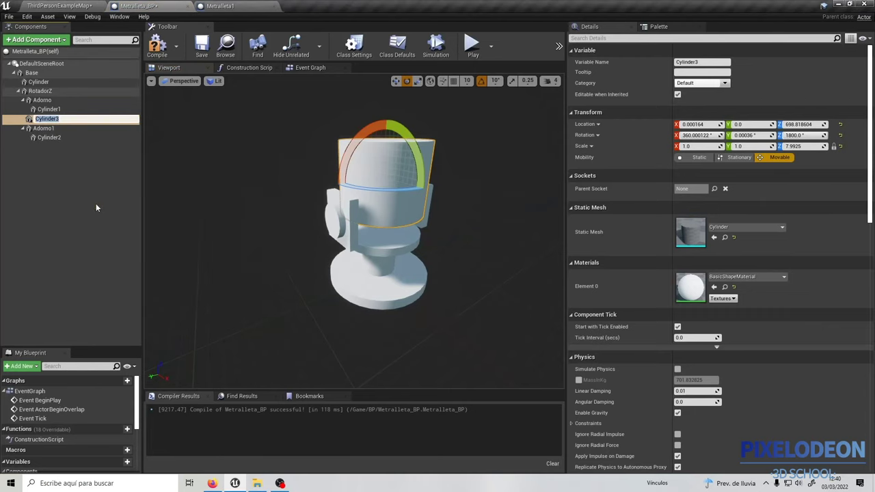
text(TA)
key(BackSpace)
text(ambor)
key(Return)
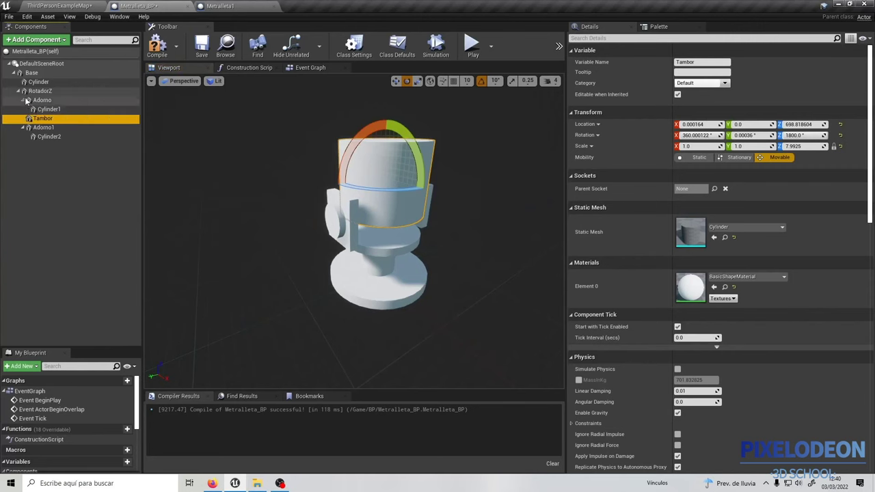
Reparent Tambor from Adorno directly under RotadorZ in the Components hierarchy
click(25, 100)
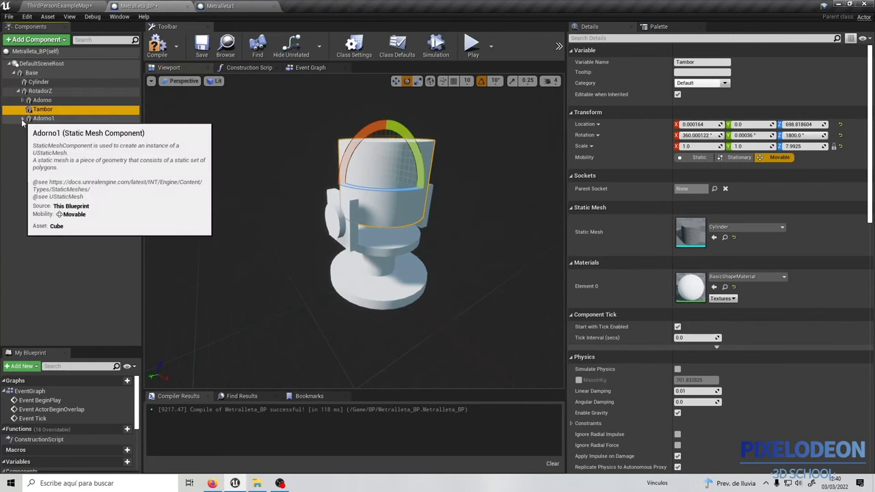
drag(50, 109, 50, 126)
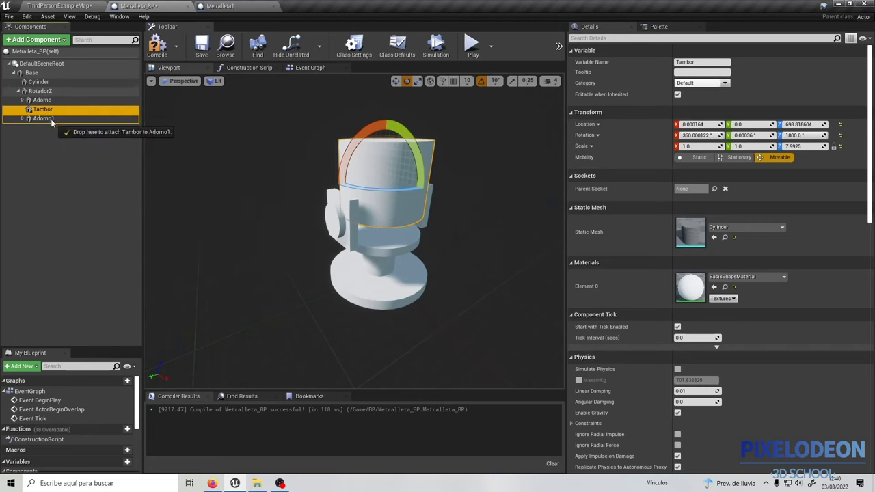
drag(50, 125, 39, 91)
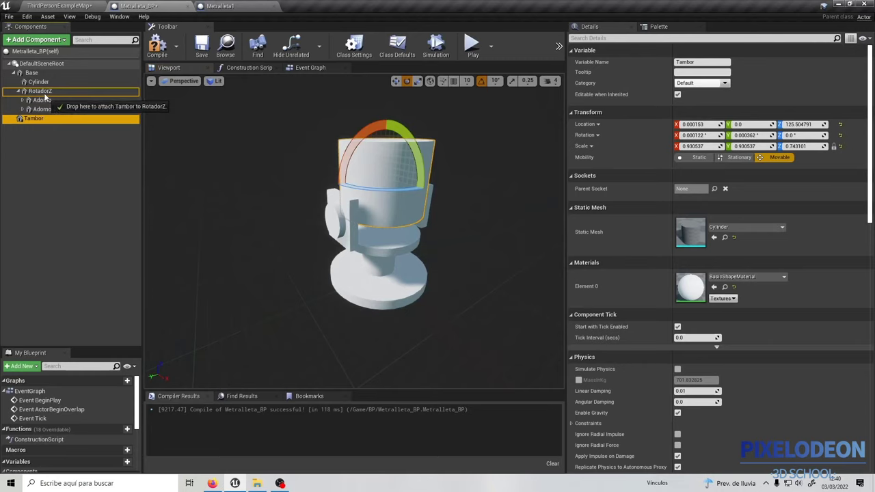
click(52, 135)
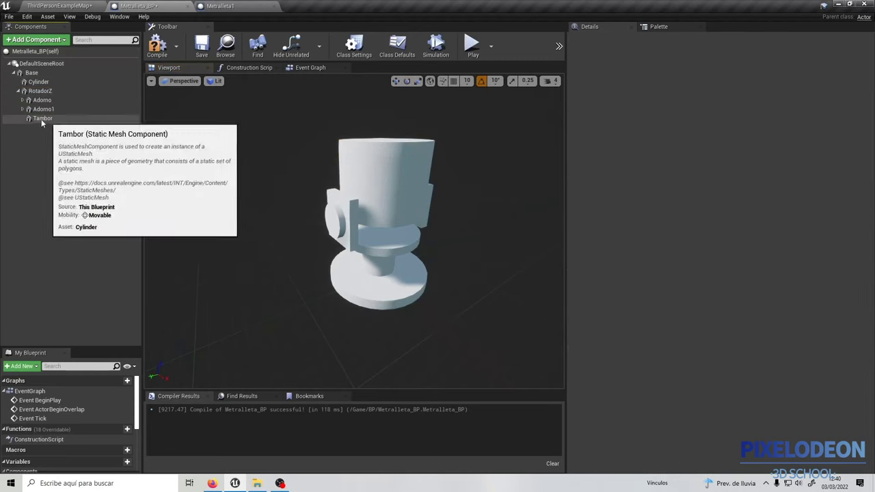
click(42, 91)
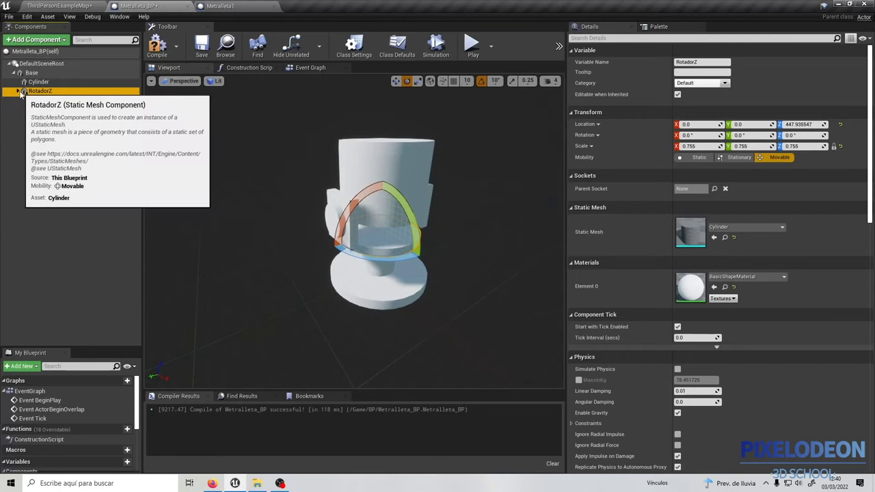
Expand RotadorZ's hierarchy to confirm Tambor sits beside the side plates, and select Tambor
click(18, 92)
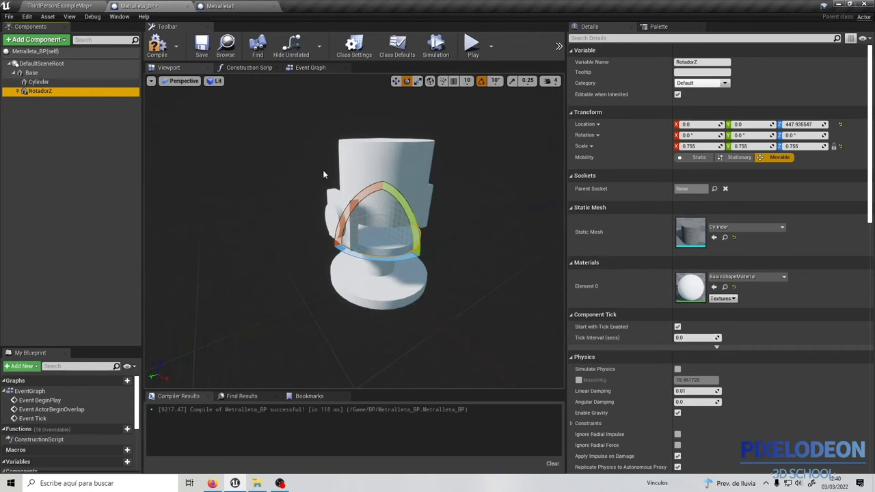
click(17, 91)
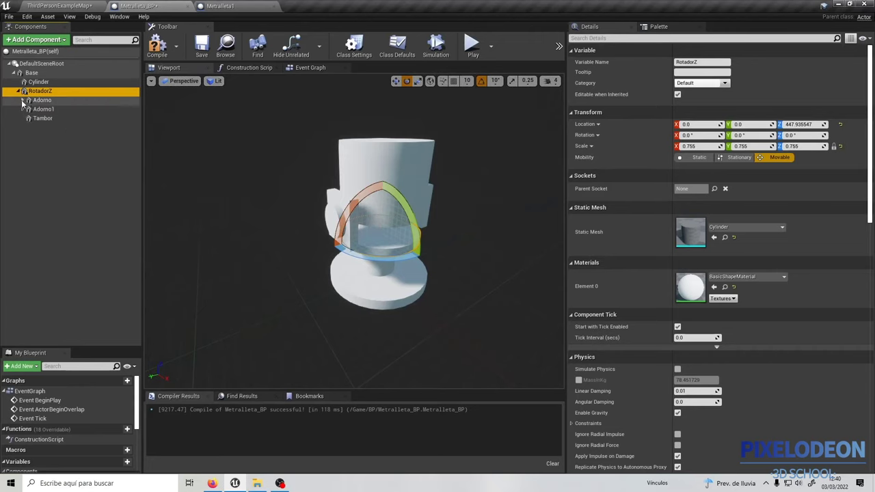
click(23, 118)
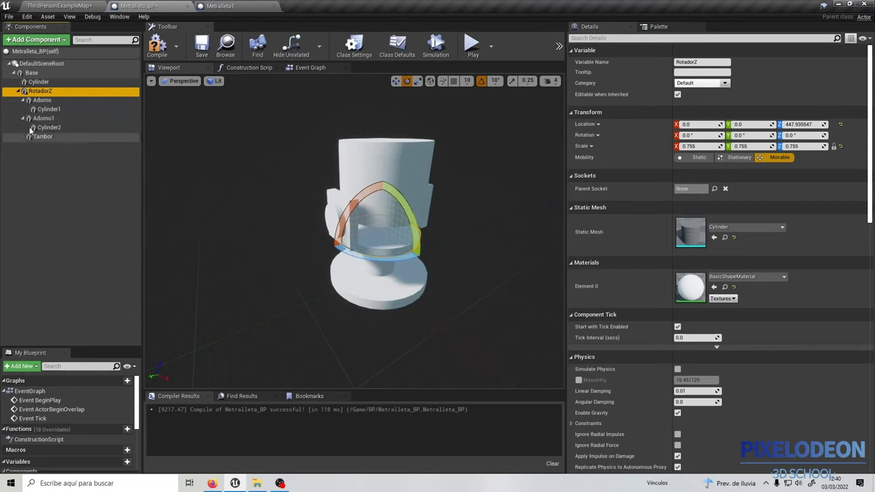
click(18, 91)
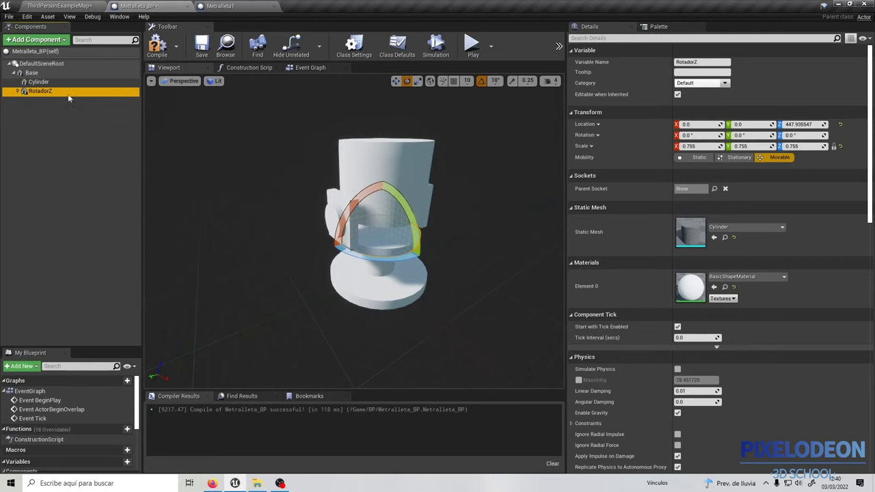
click(16, 91)
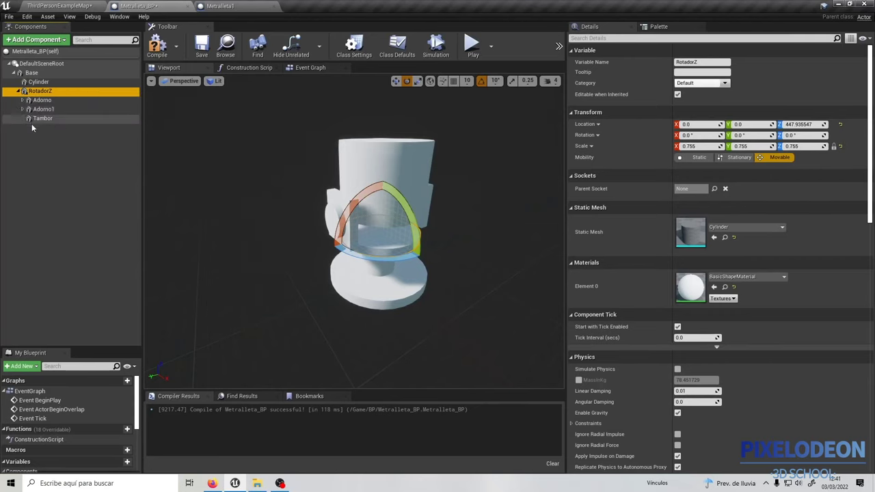
click(17, 92)
click(17, 92)
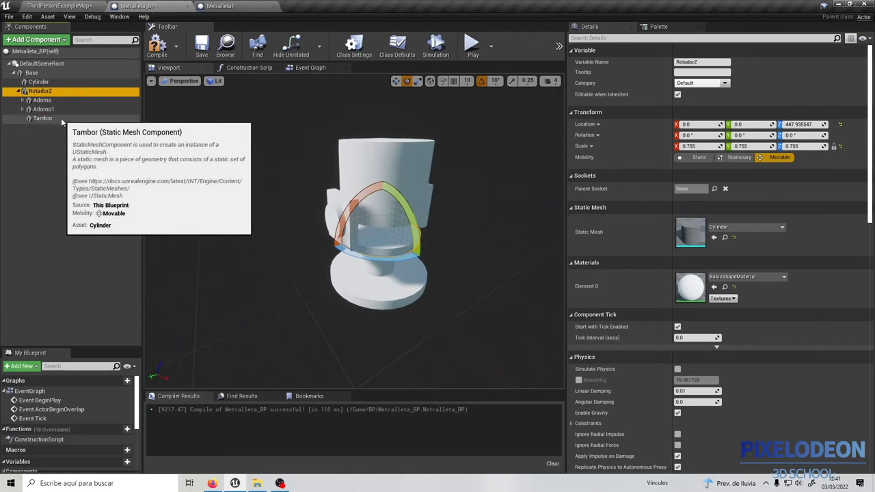
click(42, 118)
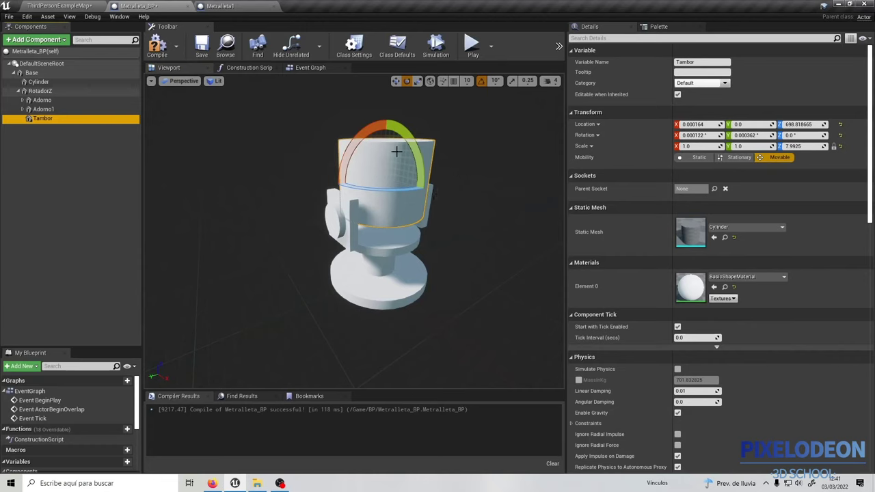
Set Tambor's Y rotation to -90 so the drum lies horizontally, checking it from several angles
mouse_move(409, 138)
mouse_down()
mouse_move(410, 226)
mouse_move(401, 236)
mouse_up()
right_drag(400, 236, 478, 226)
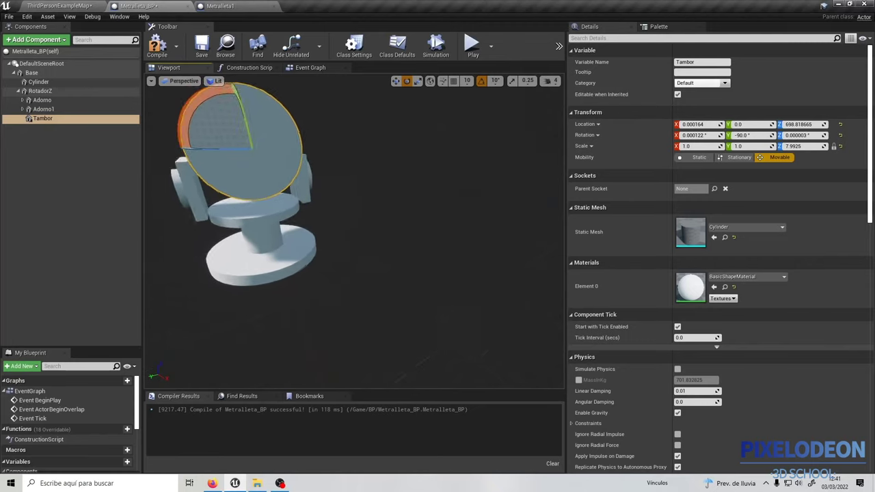
right_drag(400, 236, 280, 179)
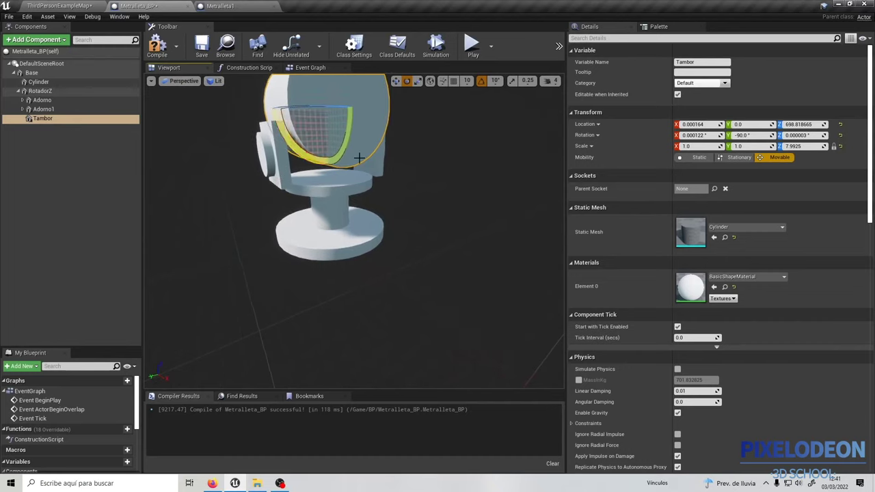
right_drag(257, 142, 294, 219)
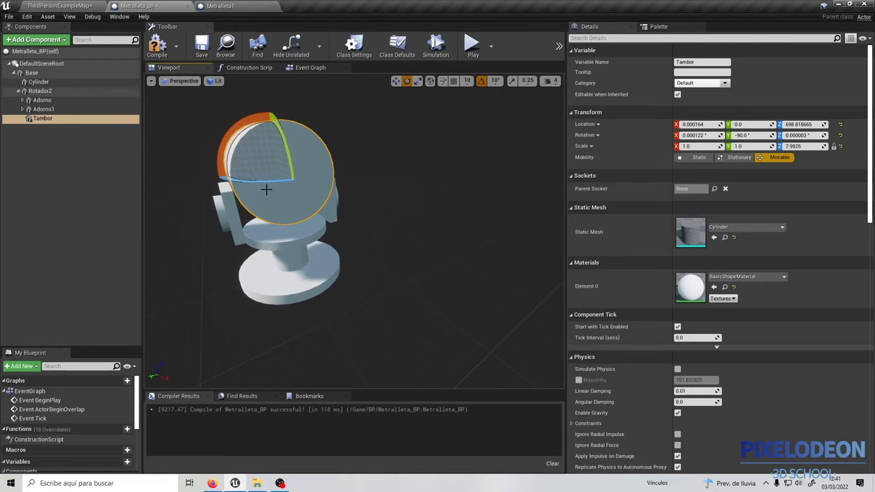
right_drag(326, 203, 273, 203)
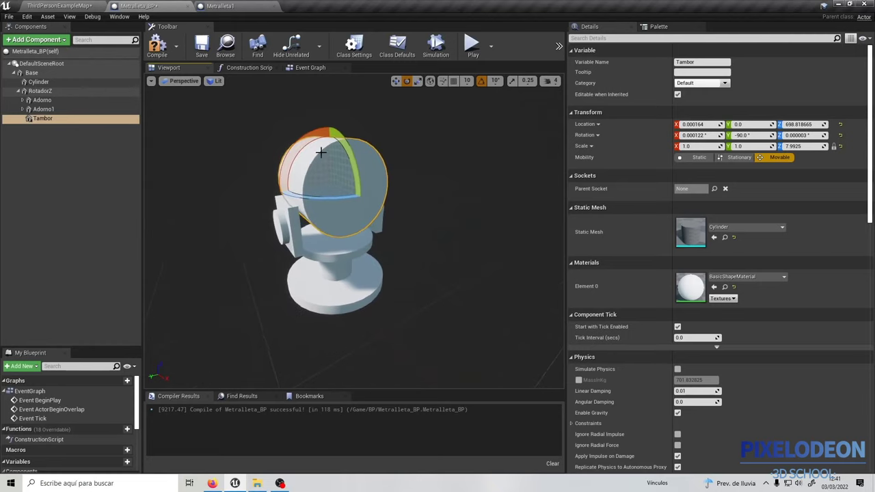
right_drag(329, 151, 332, 171)
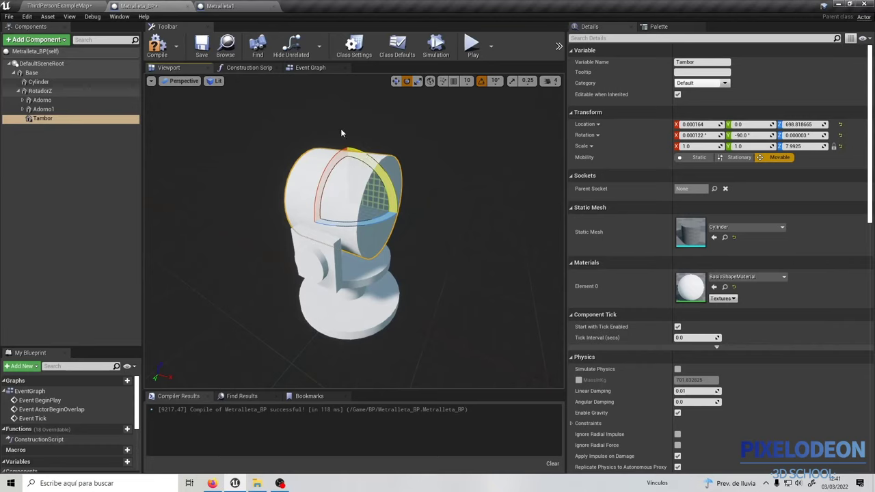
Turn the Tambor drum upright by resetting its rotation to 0, 0, 0
right_drag(326, 114, 327, 102)
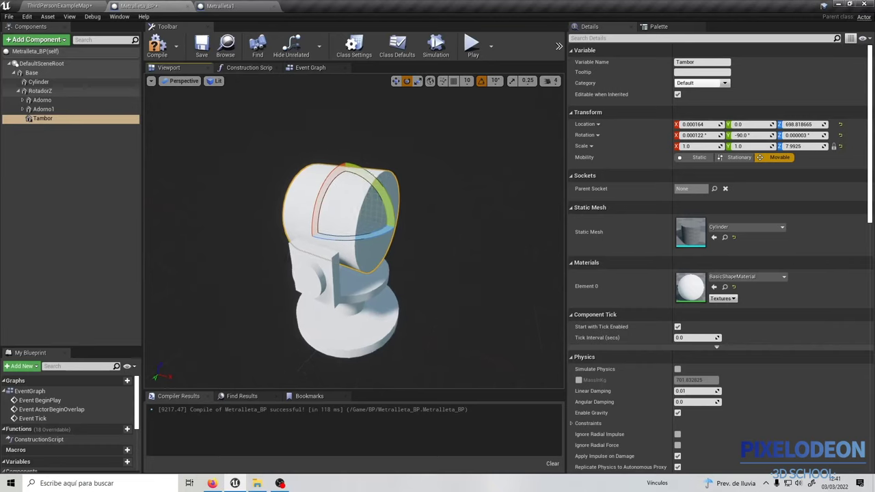
right_drag(341, 171, 322, 161)
right_drag(325, 207, 292, 212)
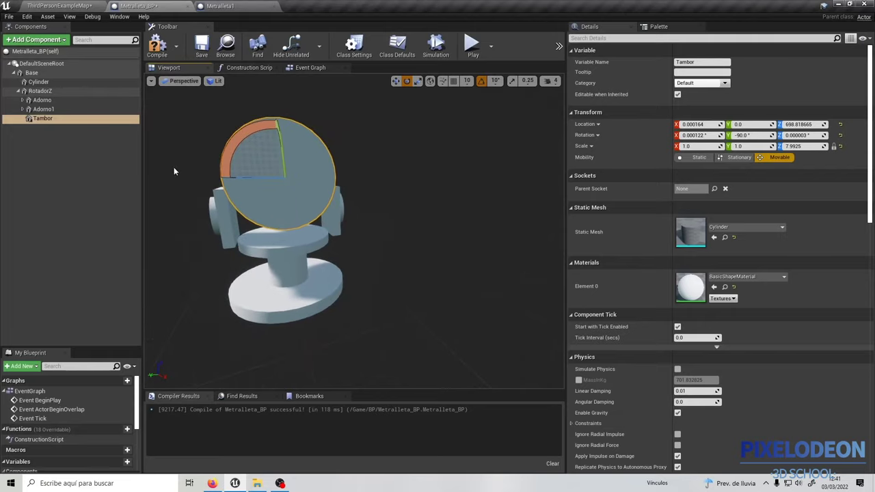
right_drag(315, 241, 294, 226)
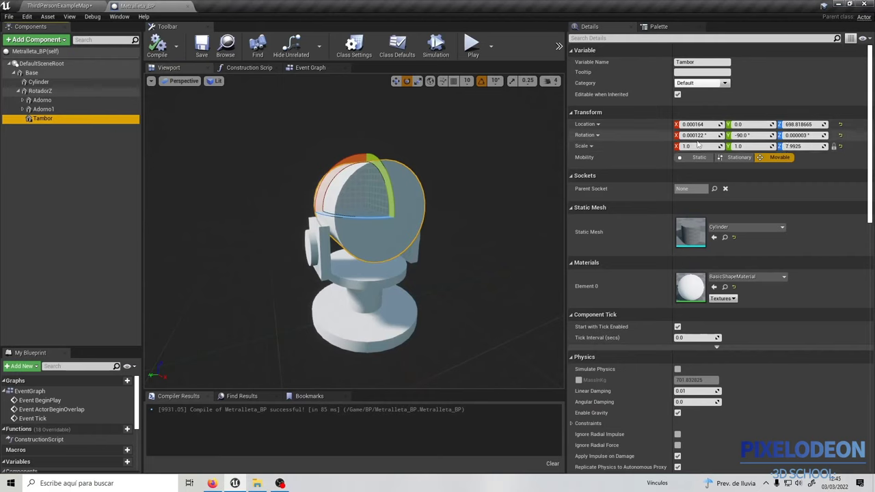
drag(391, 189, 396, 226)
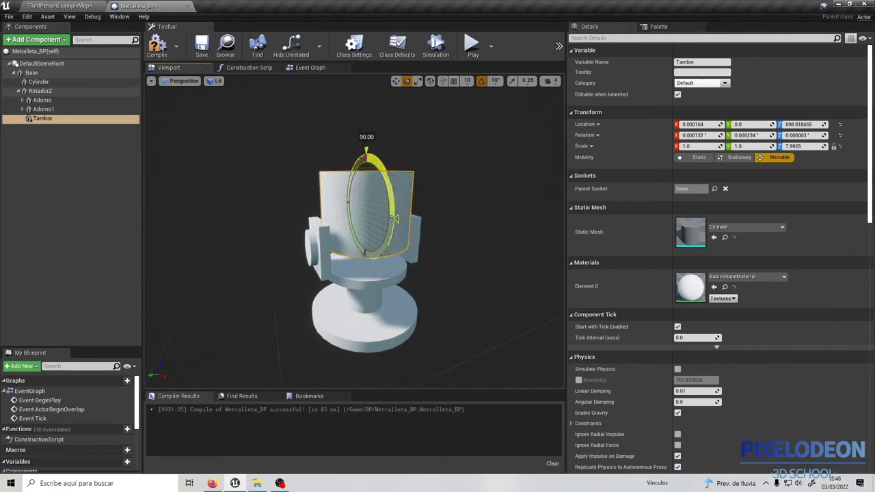
right_drag(438, 243, 424, 242)
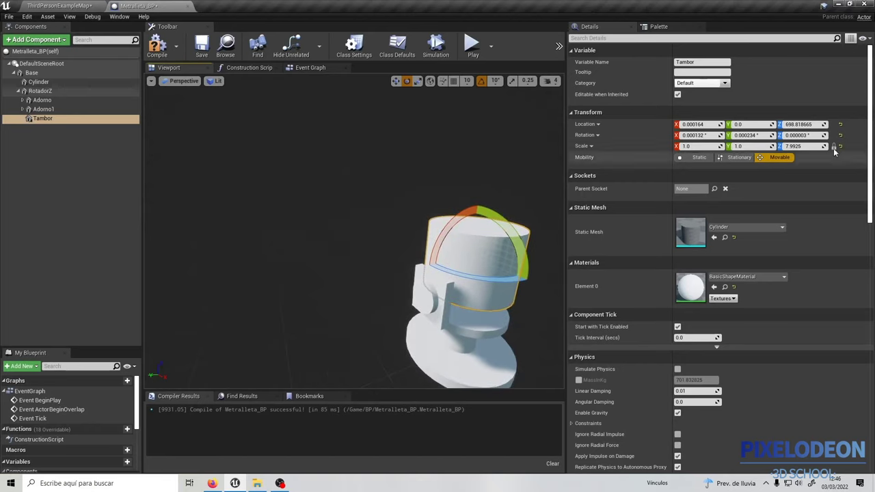
click(840, 135)
mouse_move(420, 273)
right_down()
mouse_move(402, 250)
mouse_move(383, 253)
mouse_move(321, 219)
right_up()
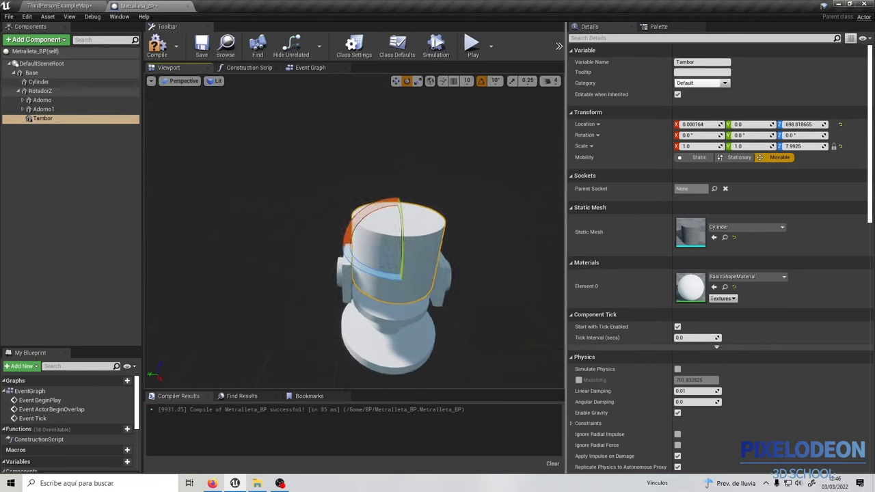
click(51, 121)
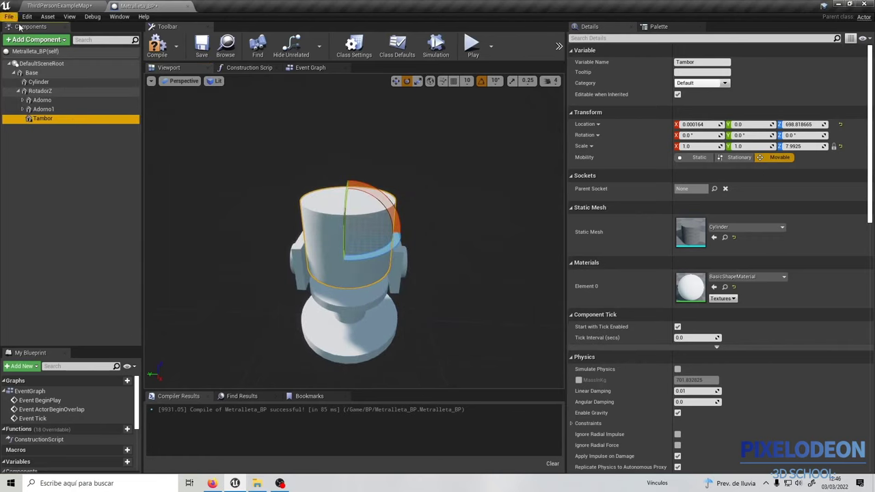
Add a Cylinder component, Cylinder3, as a child of Tambor
click(36, 40)
scroll(95, 136, down, 5)
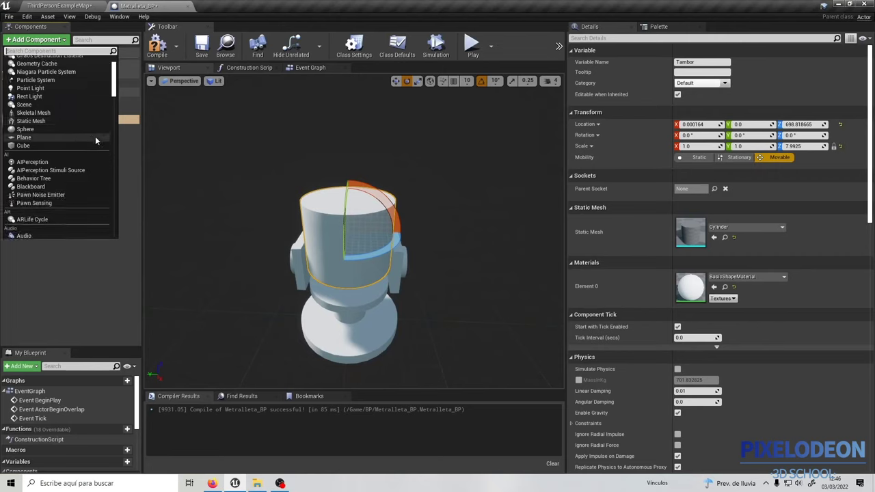
scroll(52, 158, down, 2)
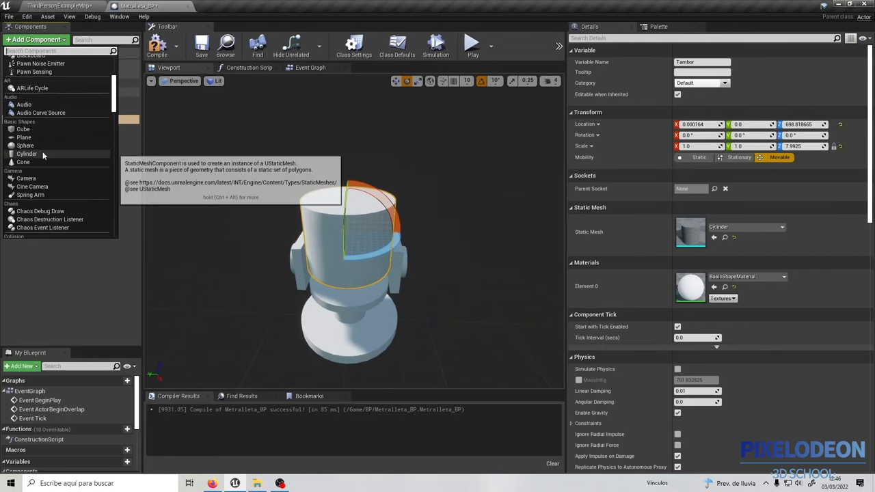
click(42, 156)
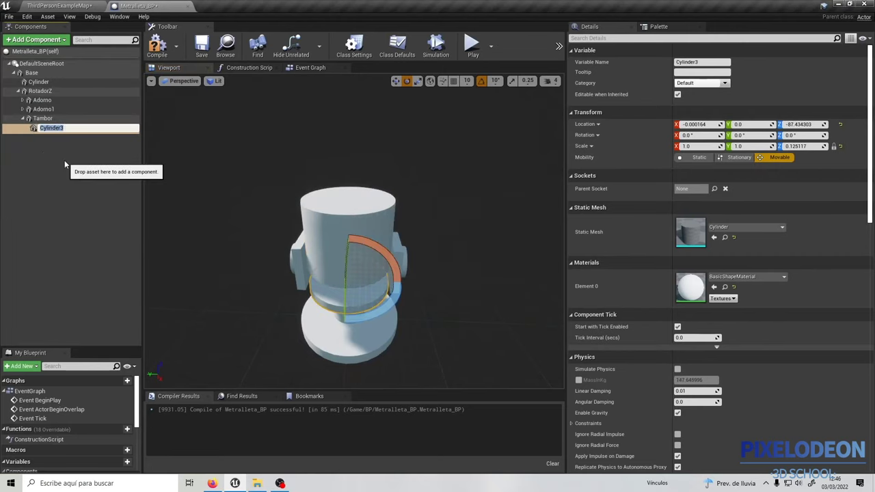
click(64, 160)
Reset Cylinder3's location and raise it along Z to 134.18 above the drum
click(55, 128)
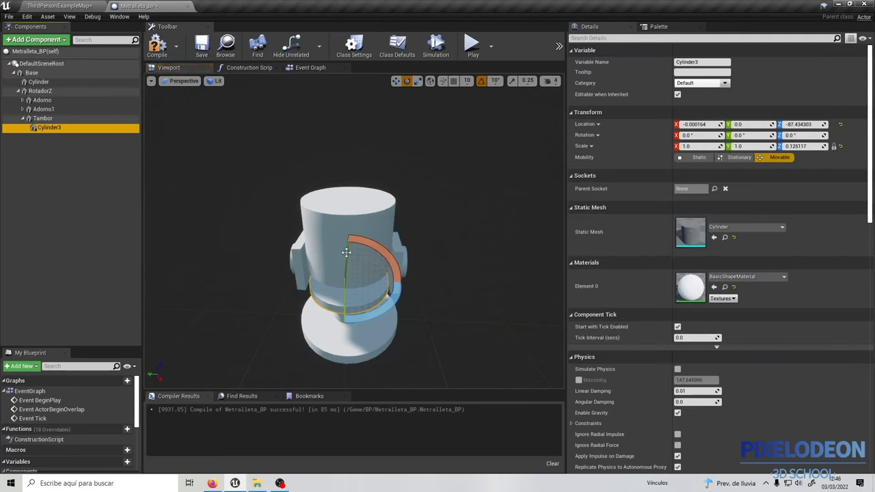
click(841, 124)
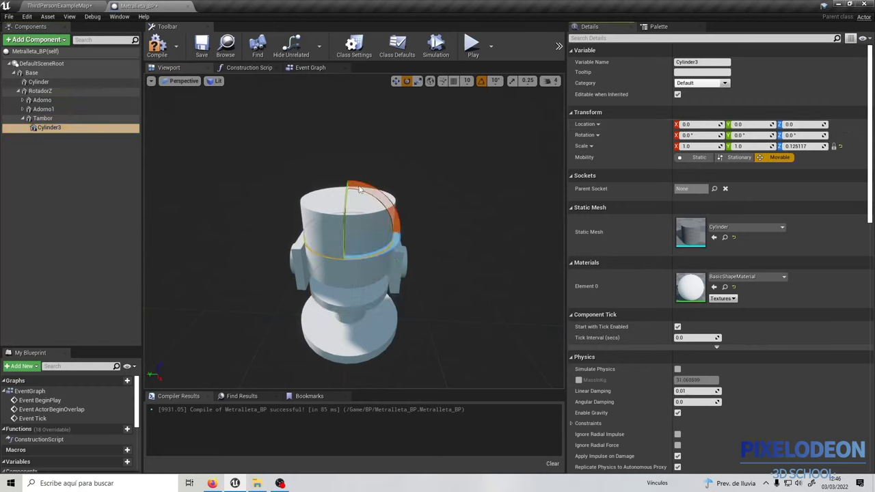
click(396, 81)
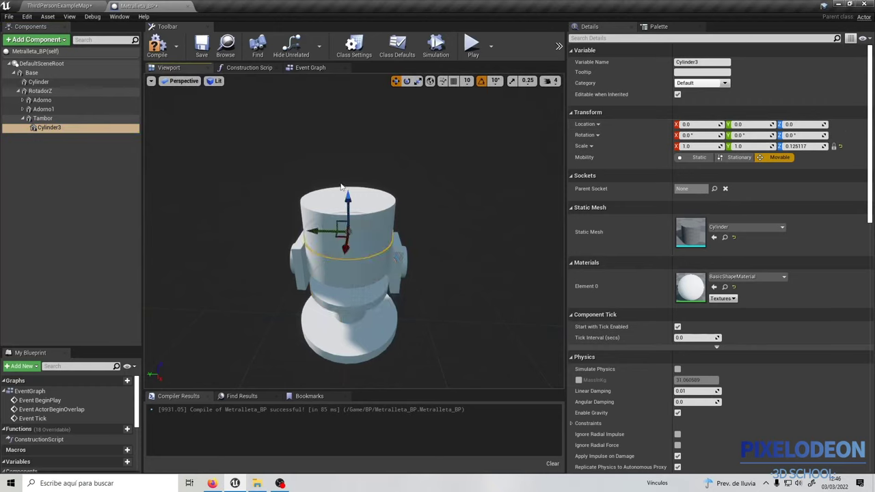
scroll(341, 186, down, 3)
drag(351, 193, 361, 152)
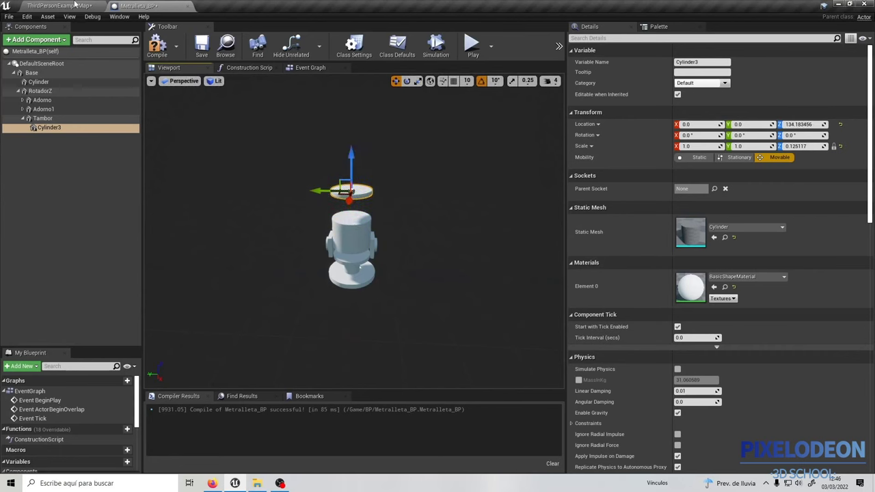
Open the Metralleta1 reference blueprint's viewport, then return to Metralleta_BP
click(76, 5)
double_click(249, 344)
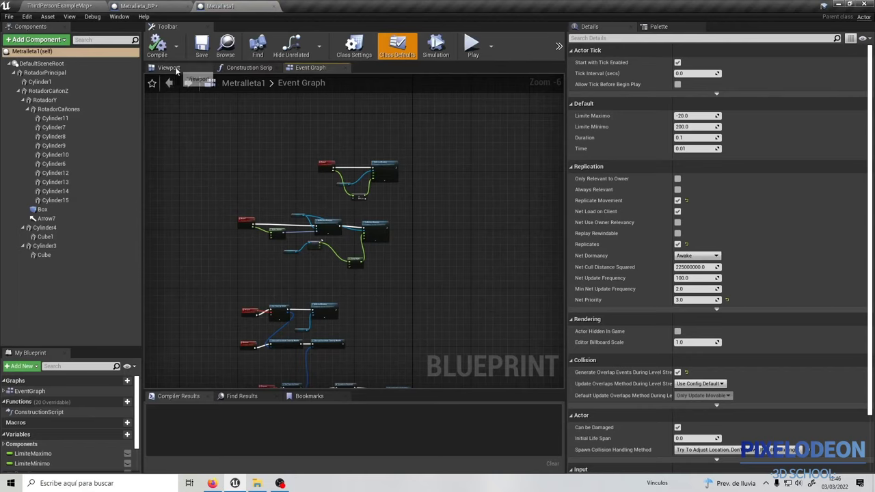
click(176, 70)
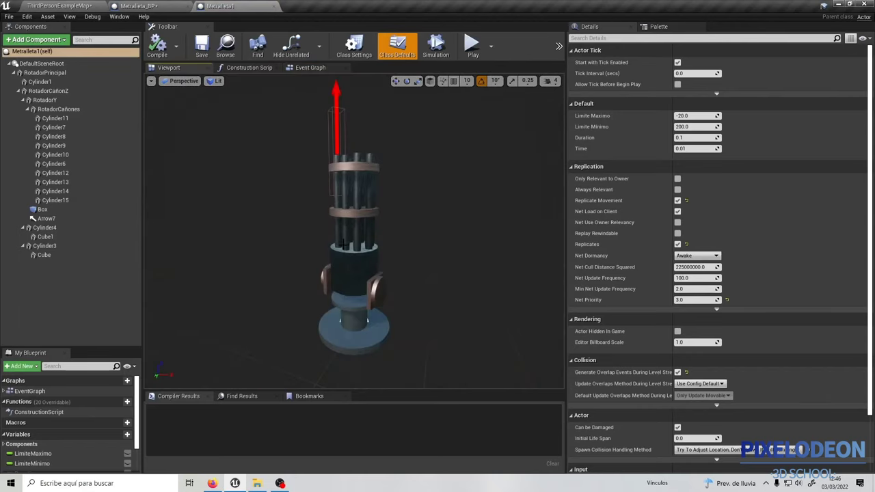
click(171, 6)
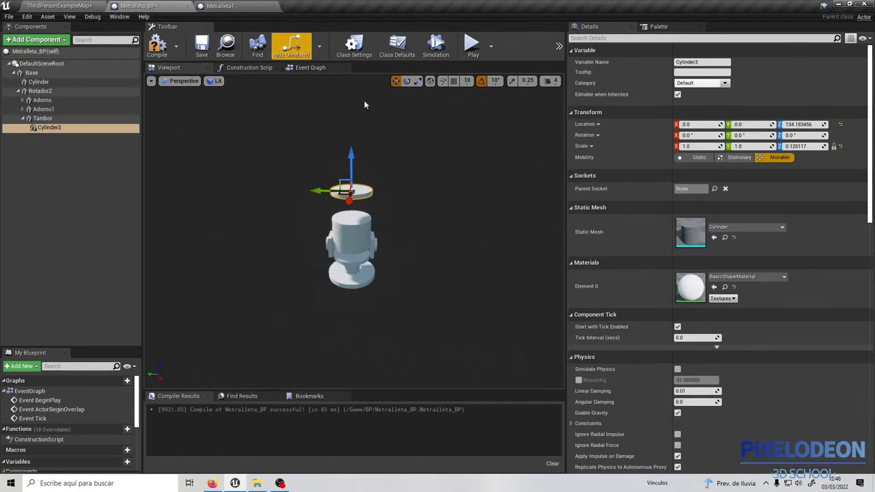
scroll(367, 145, down, 3)
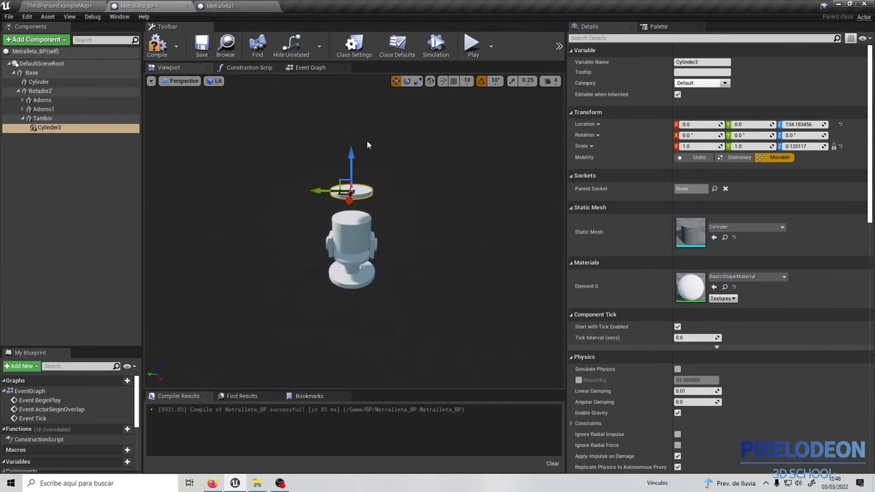
right_click(66, 128)
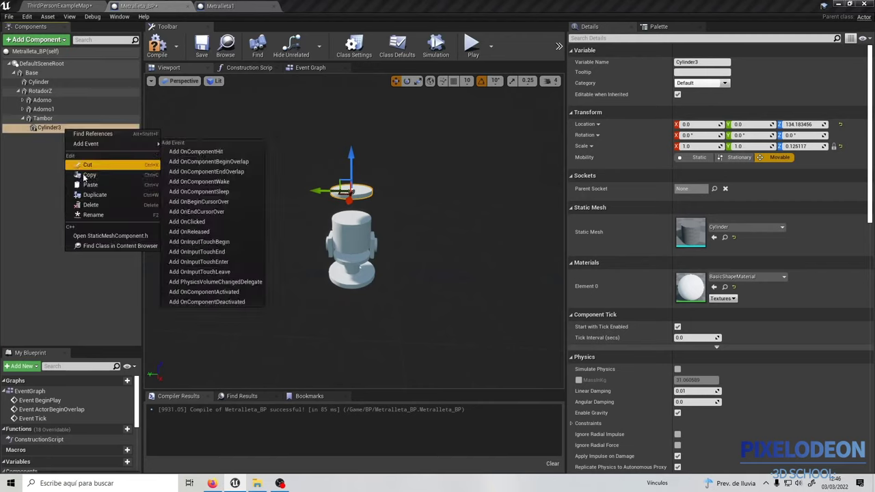
Rename Cylinder3 to DetalleTambor
click(99, 215)
text(Detalle)
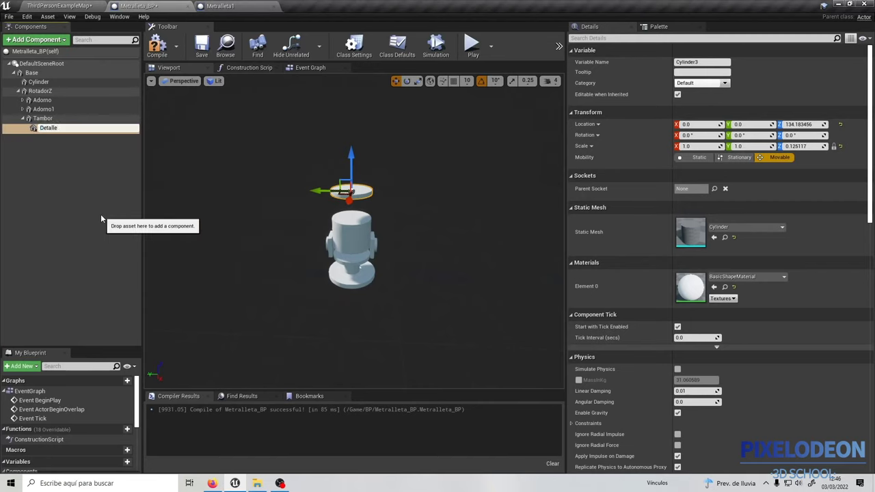
text(Tambor)
key(Return)
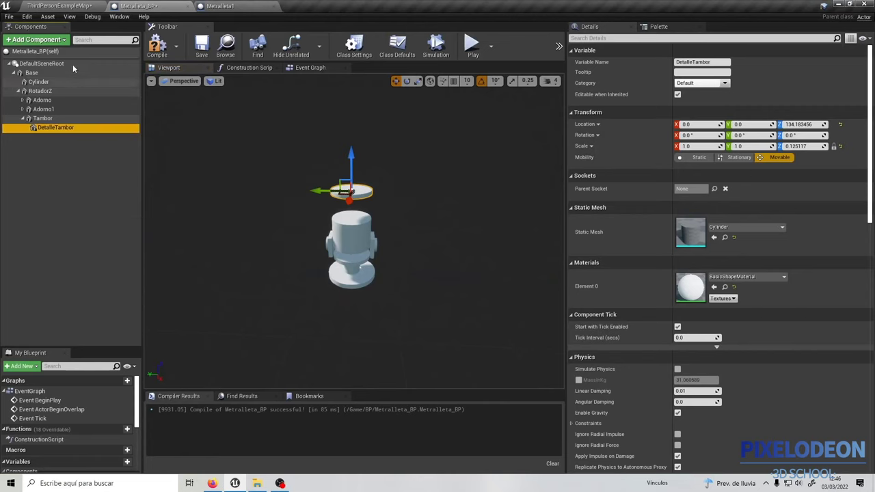
Duplicate the disc as DetalleTambor1 and raise it to Z 257.96
right_click(65, 127)
click(94, 194)
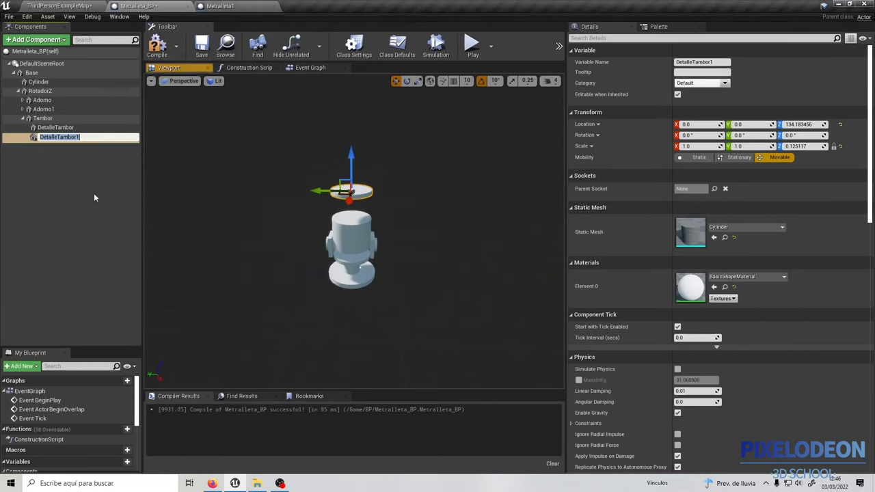
click(94, 198)
click(61, 137)
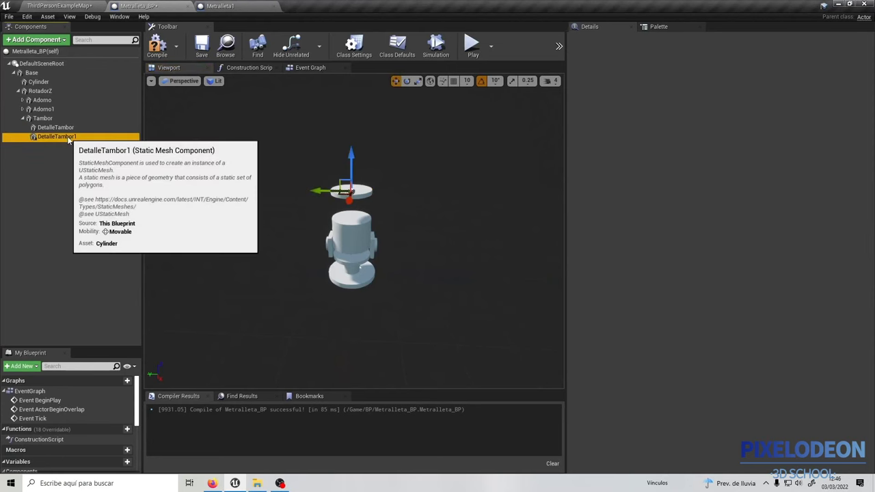
drag(350, 149, 350, 103)
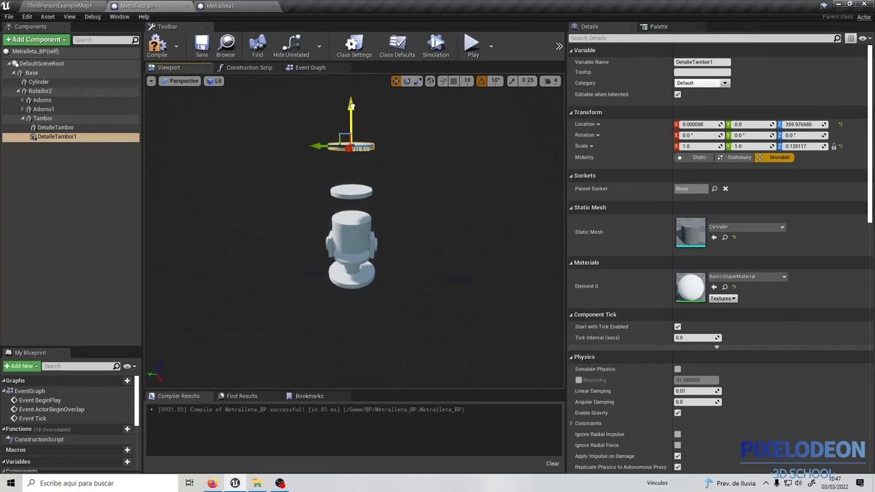
Compare against the Metralleta1 reference, then select Tambor in Metralleta_BP
click(257, 12)
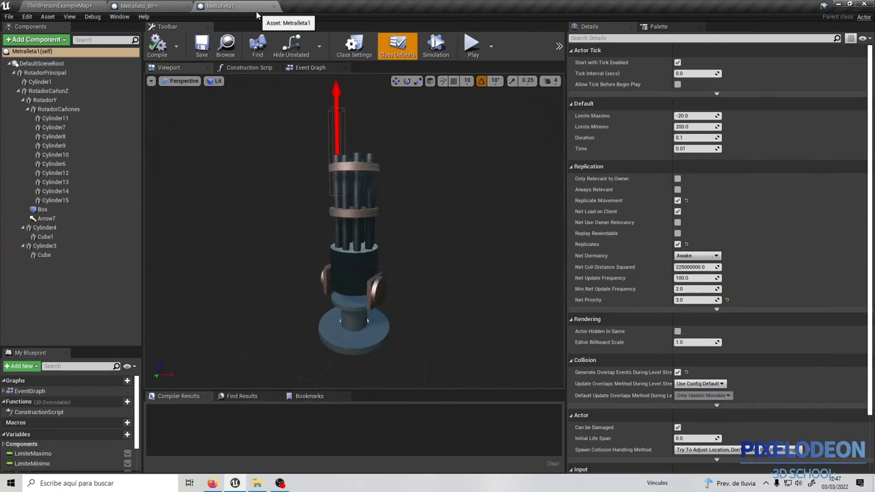
click(164, 7)
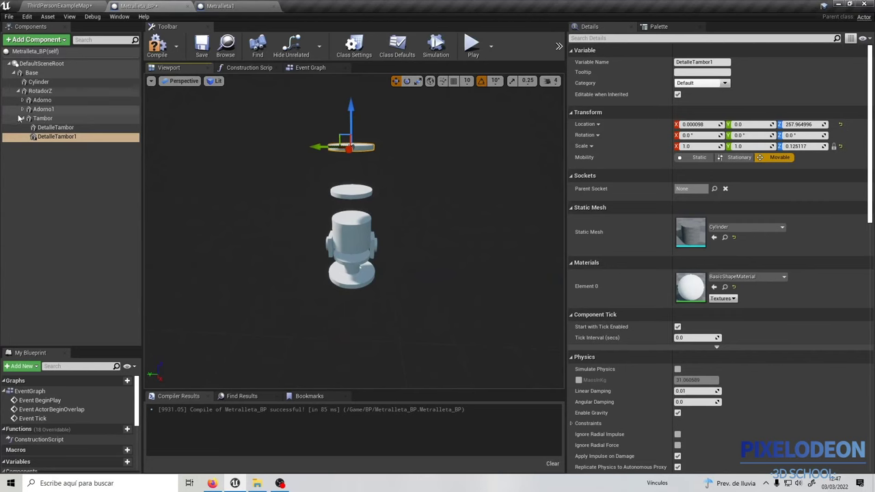
click(346, 230)
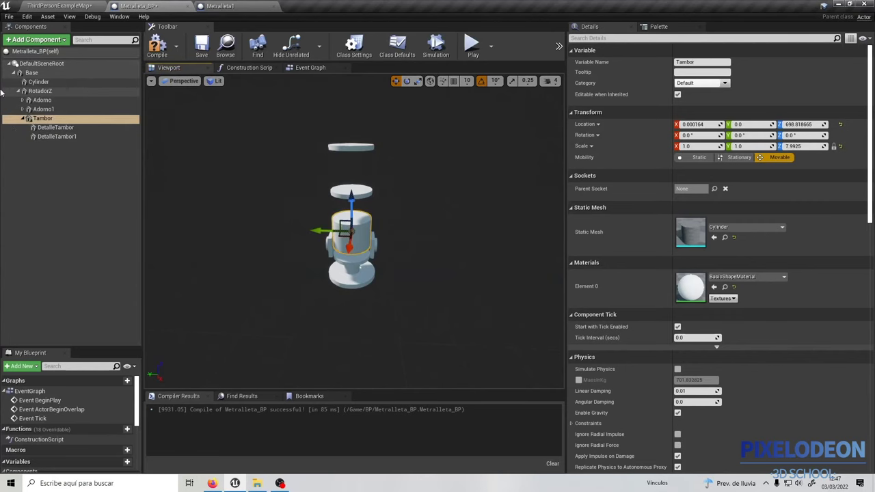
click(23, 41)
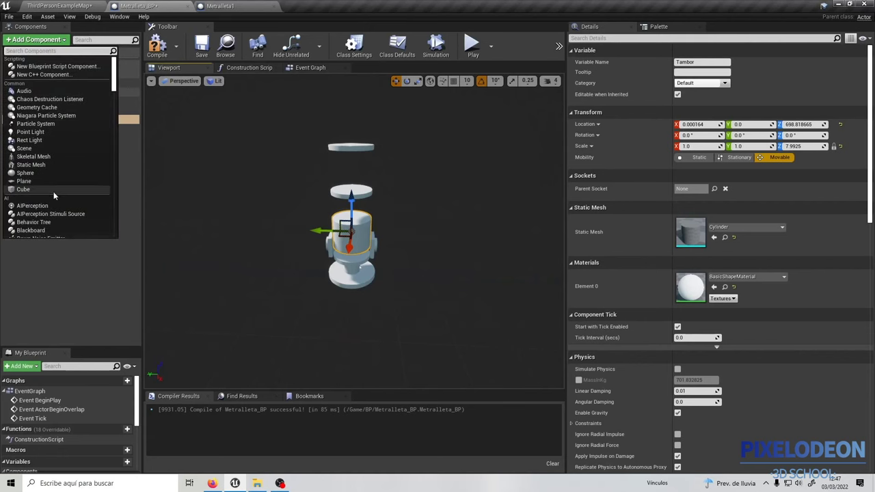
Add a new Cylinder3 under Tambor, reset its transform, and raise it to about Z 145
scroll(54, 191, down, 3)
click(27, 198)
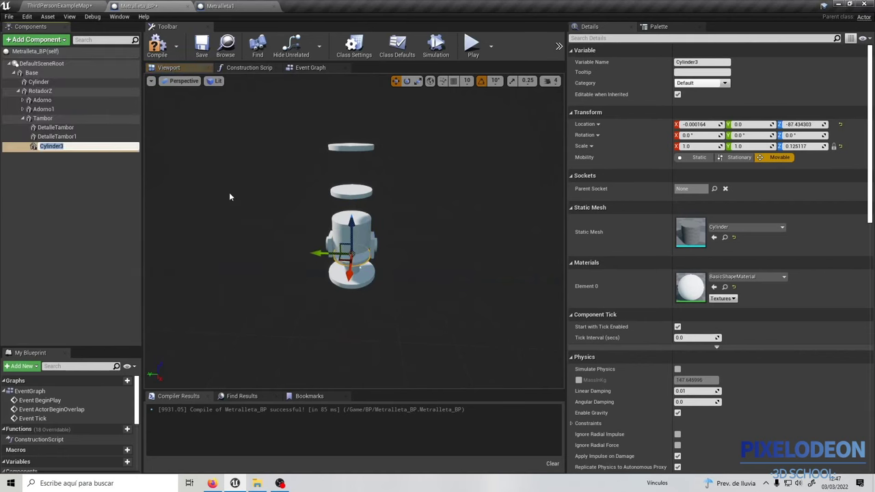
drag(351, 225, 350, 180)
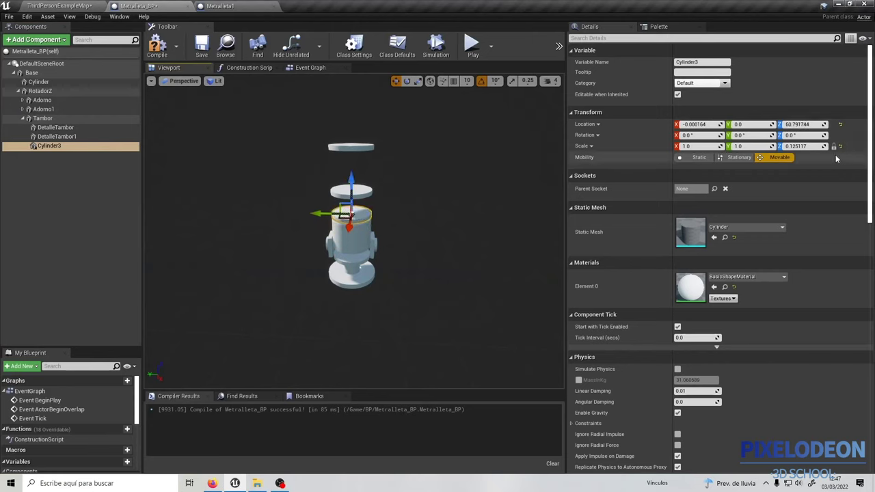
click(842, 147)
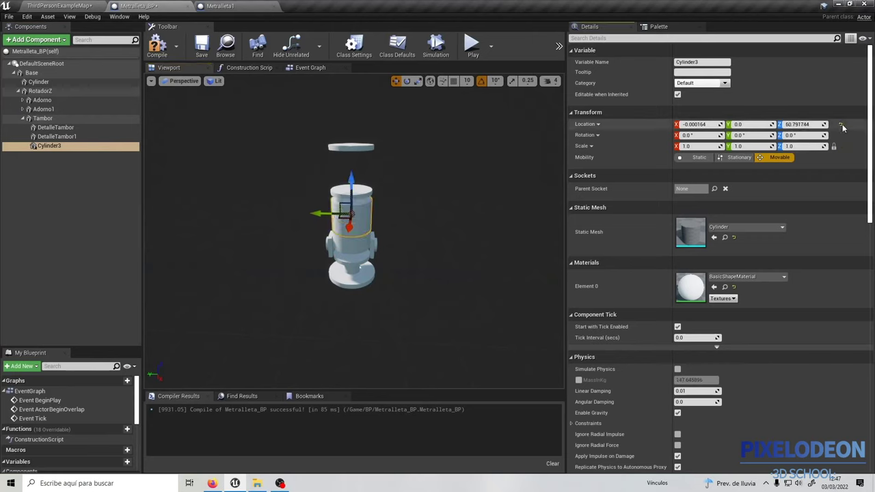
click(841, 124)
scroll(349, 235, up, 2)
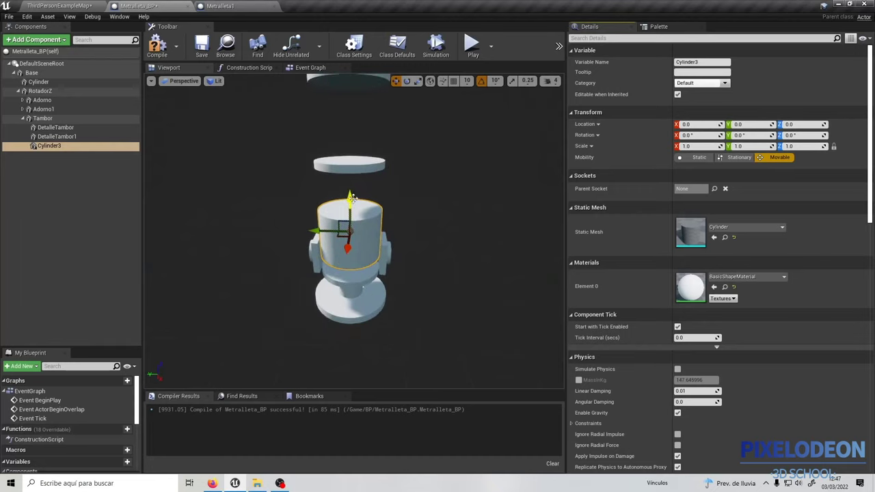
drag(349, 205, 366, 80)
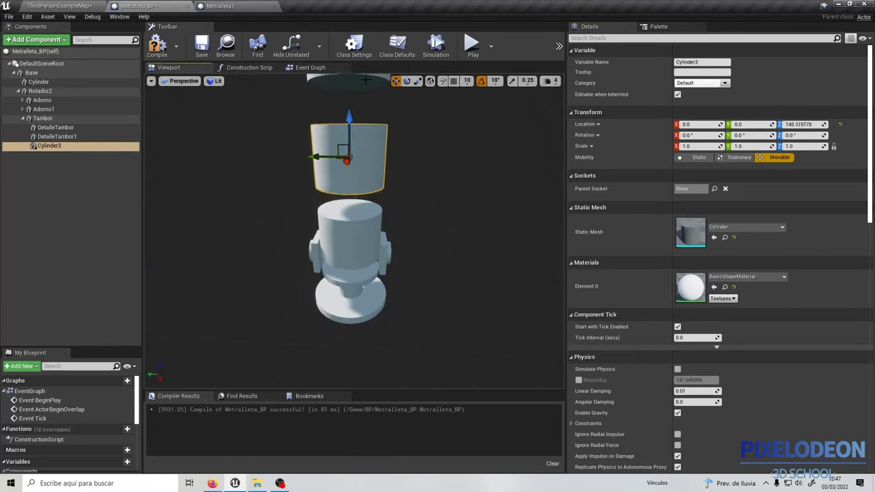
Scale Cylinder3 down to about 0.133 so it forms a small peg
key(e)
key(r)
mouse_move(355, 145)
right_down()
mouse_move(288, 158)
mouse_move(356, 154)
right_up()
drag(318, 161, 294, 185)
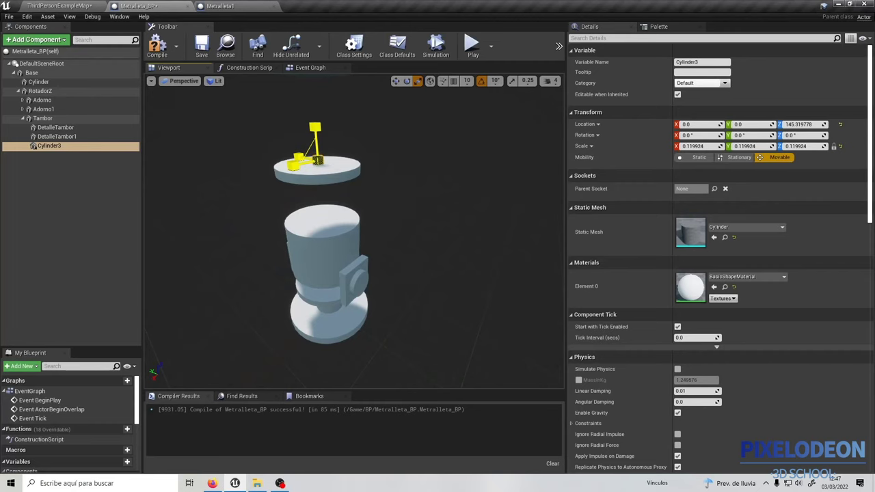
scroll(318, 161, up, 5)
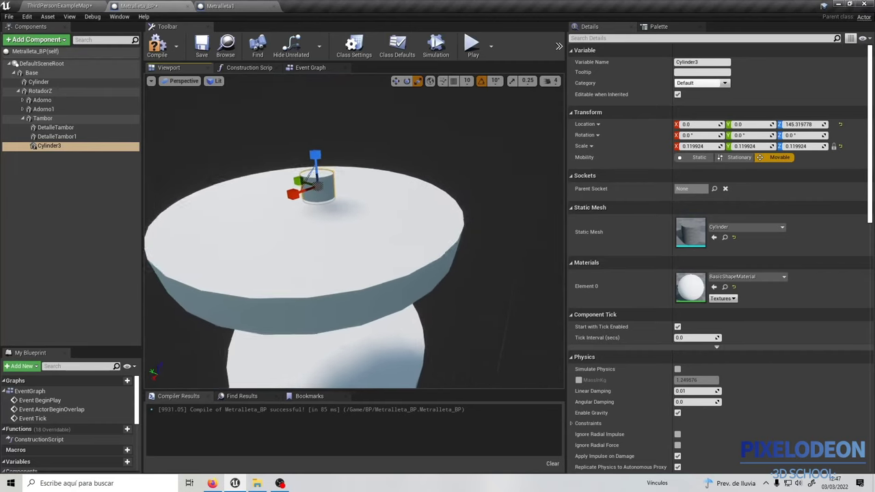
right_drag(302, 155, 302, 155)
drag(269, 172, 357, 195)
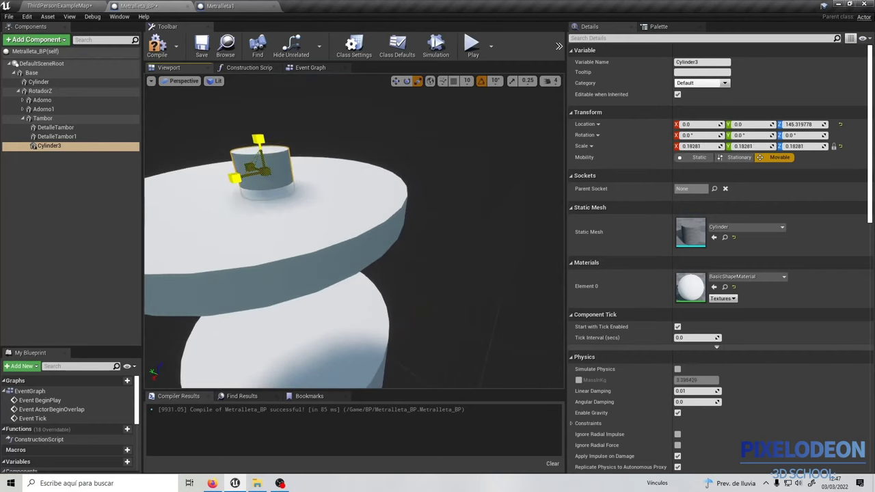
right_drag(357, 195, 357, 195)
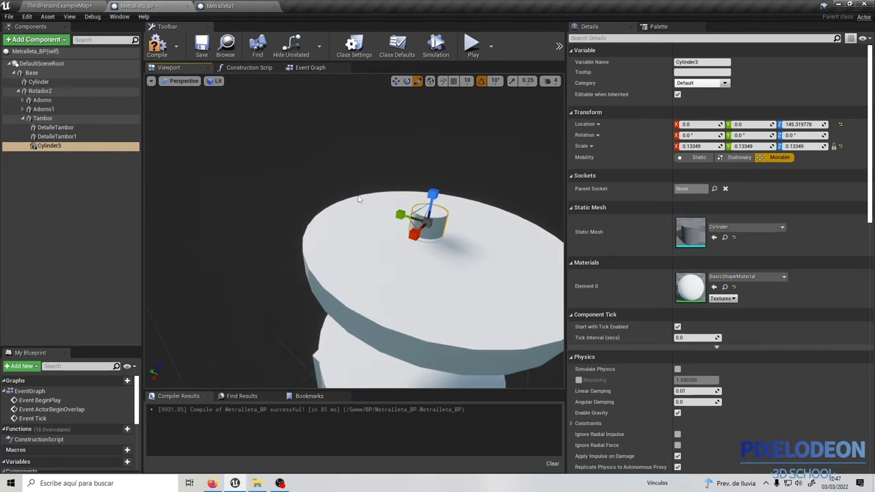
Switch the viewport to Top orthographic view with Lit shading
click(183, 82)
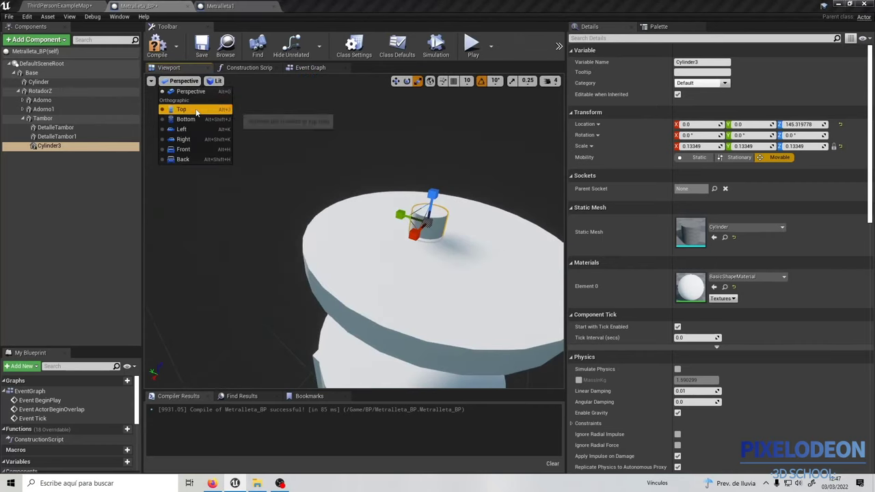
click(195, 108)
scroll(366, 179, up, 3)
scroll(366, 180, down, 5)
scroll(366, 179, down, 2)
scroll(366, 178, up, 4)
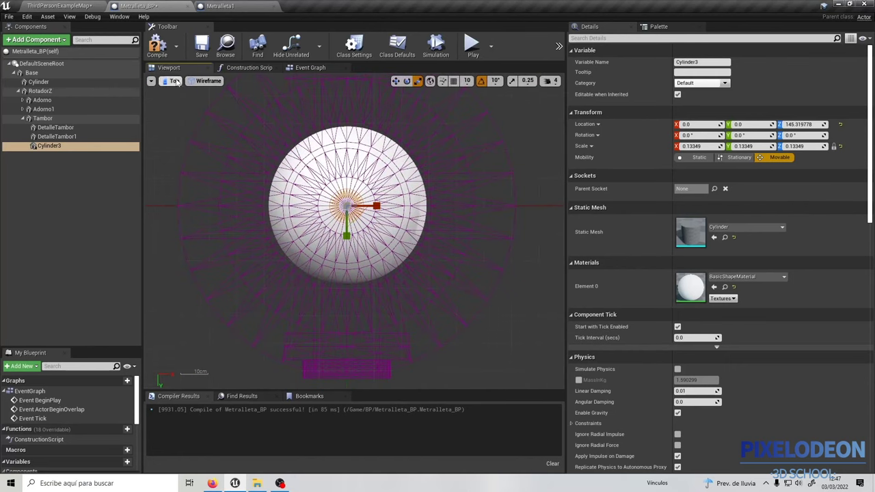
click(204, 82)
click(205, 89)
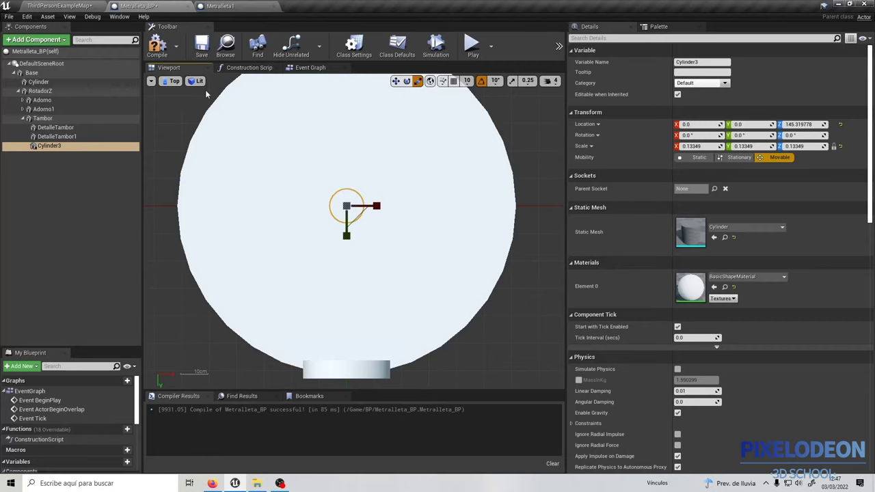
Move the peg toward the disc's edge at X -54.31
key(w)
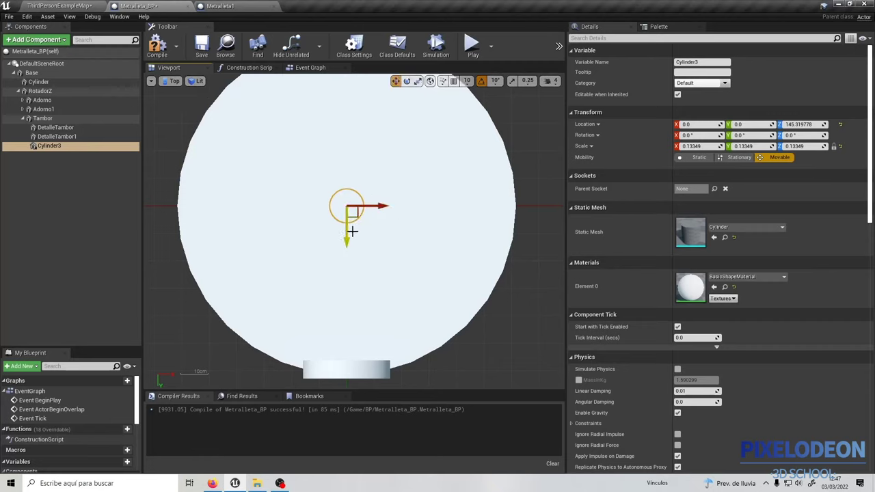
scroll(351, 232, down, 2)
drag(383, 213, 286, 208)
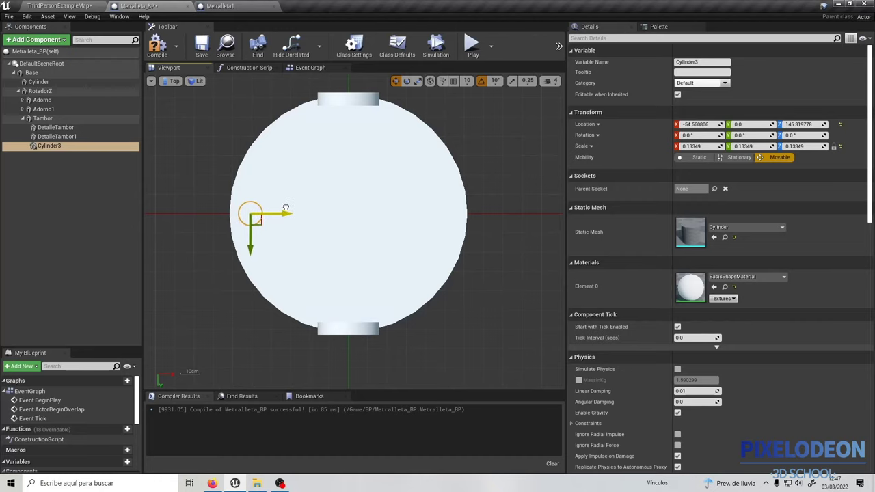
drag(287, 208, 286, 208)
click(174, 81)
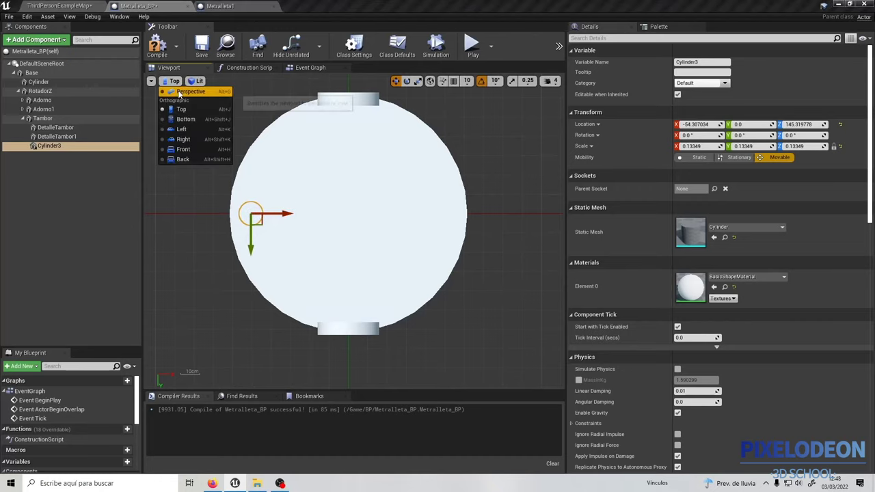
Return to Perspective view and move Cylinder3 back to X -37.02
click(185, 90)
right_drag(369, 192, 287, 198)
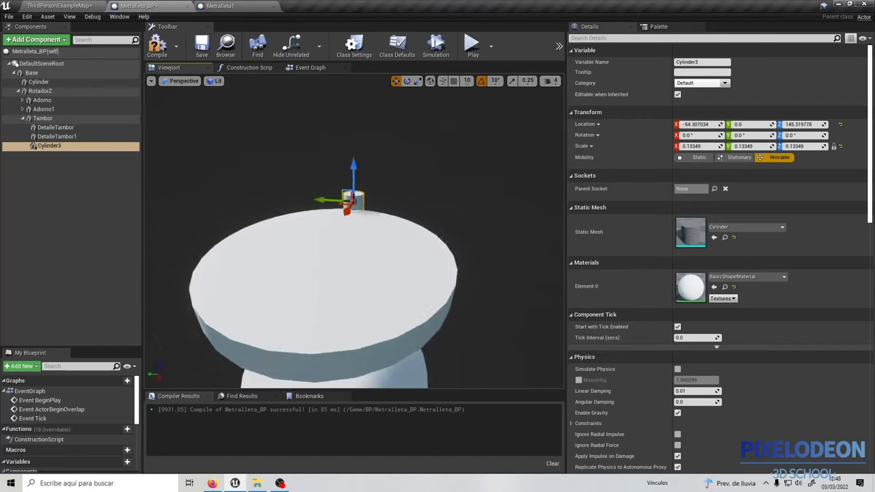
mouse_move(281, 248)
right_down()
mouse_move(321, 247)
mouse_move(294, 248)
mouse_move(282, 260)
right_up()
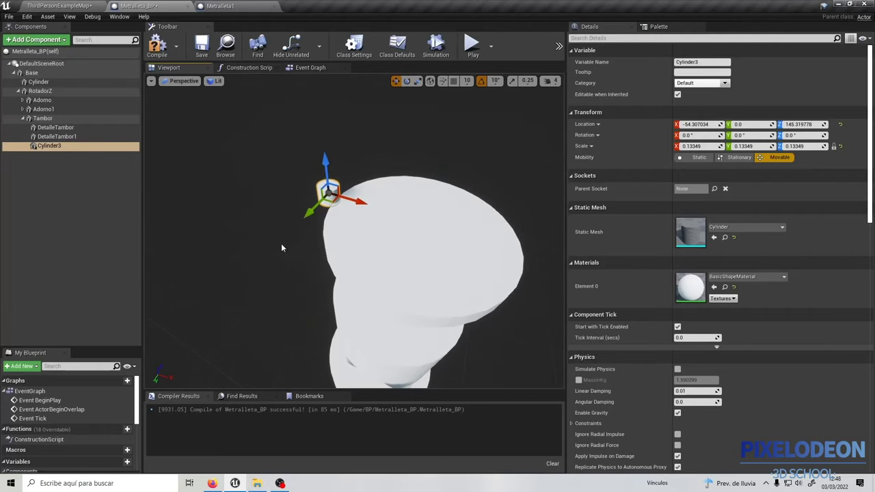
drag(353, 201, 382, 209)
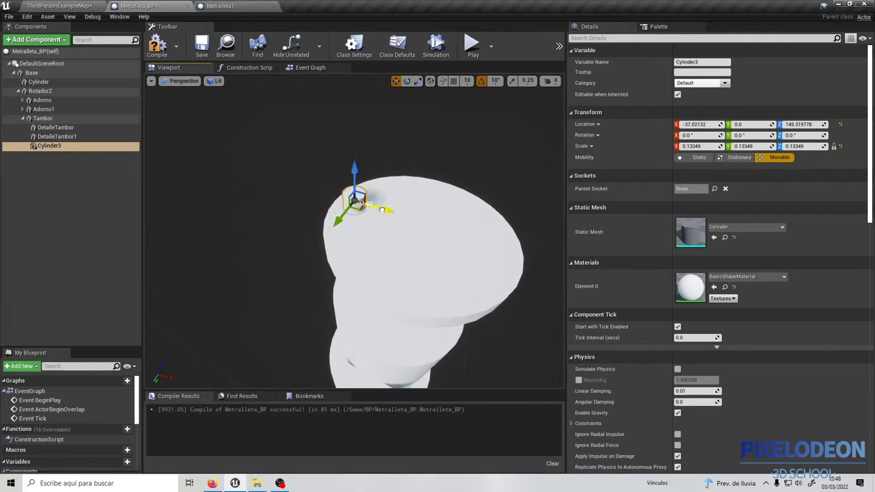
right_drag(383, 209, 384, 226)
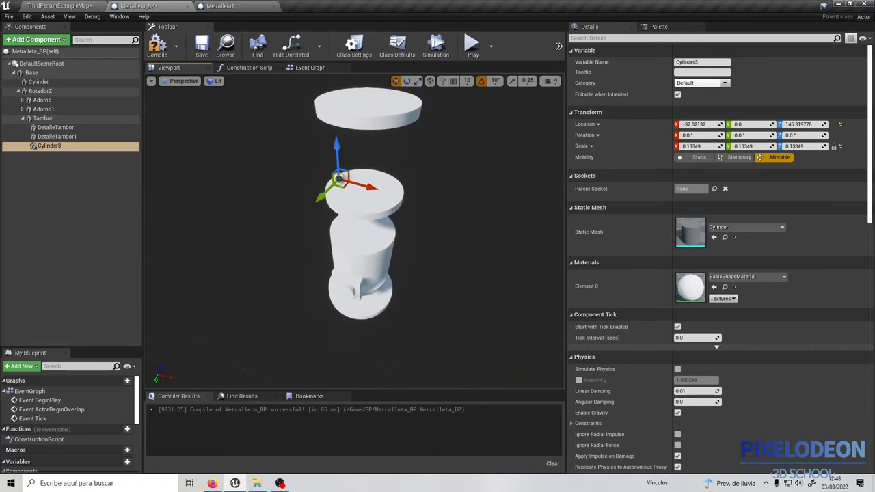
scroll(349, 165, up, 2)
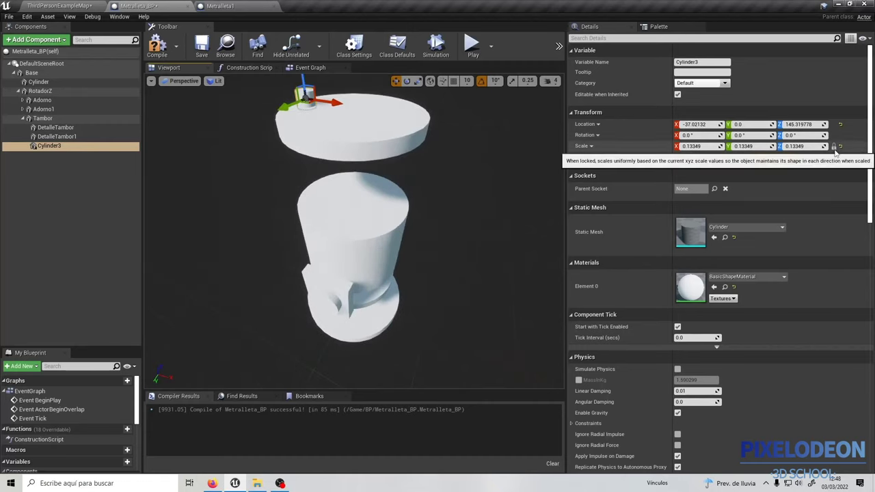
Stretch Cylinder3 taller, starting with a Z scale of 0.985, then scale it proportionally
click(803, 145)
text(0.985)
key(Return)
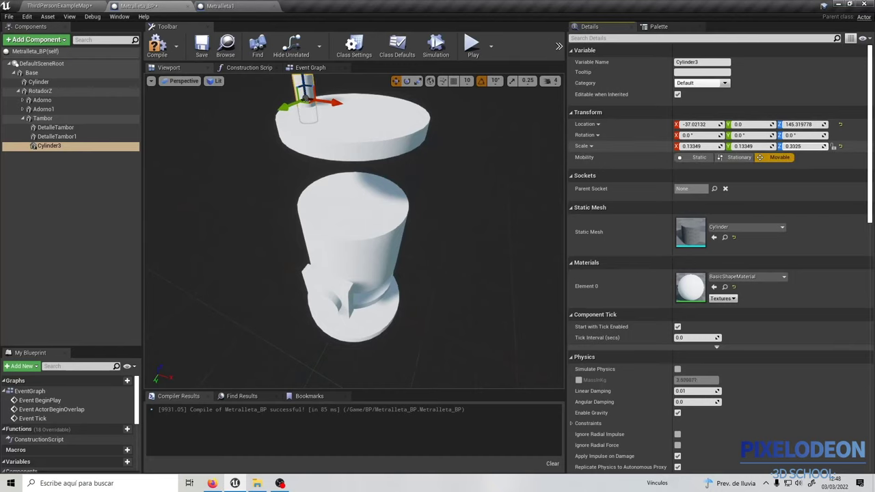
drag(800, 146, 821, 146)
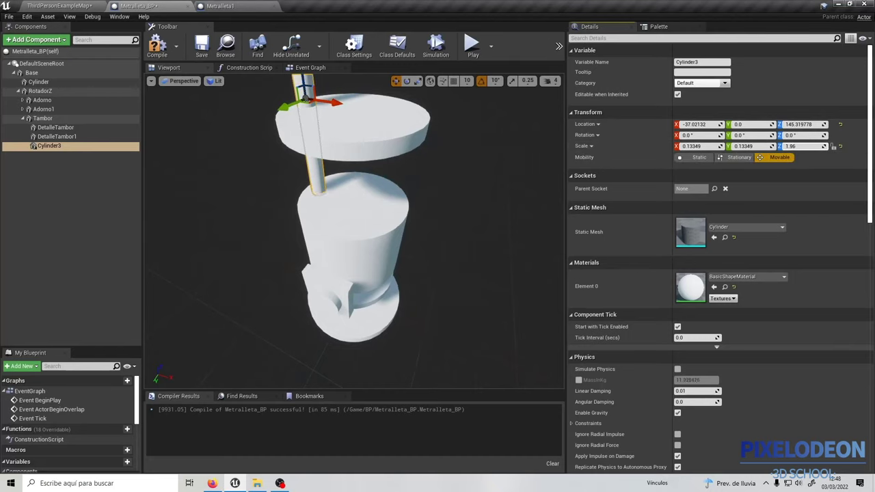
scroll(428, 139, down, 3)
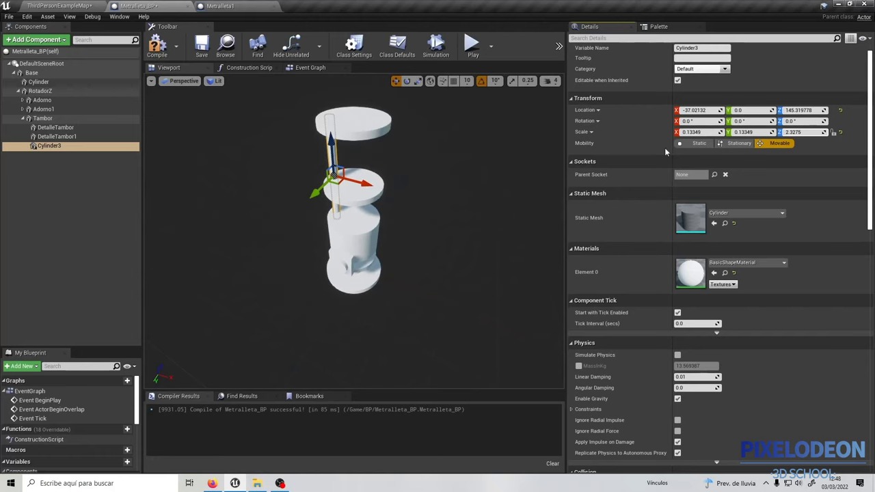
drag(795, 132, 807, 132)
drag(327, 135, 331, 134)
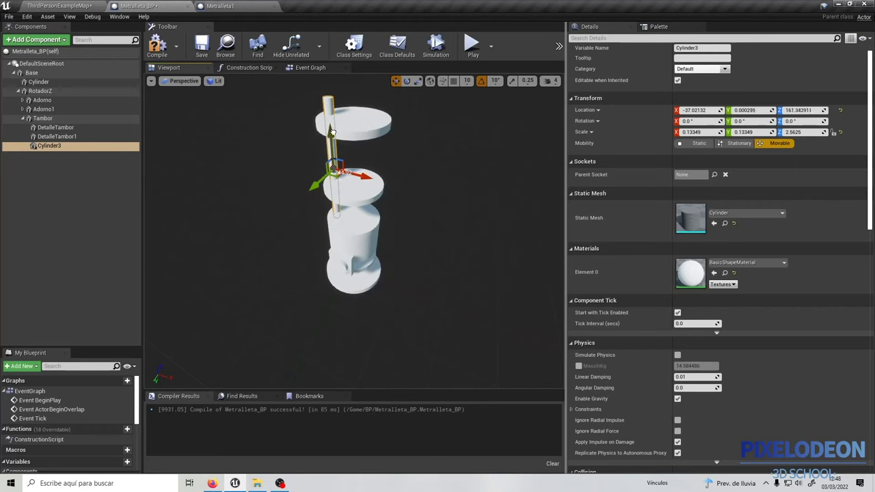
click(833, 132)
drag(698, 132, 704, 132)
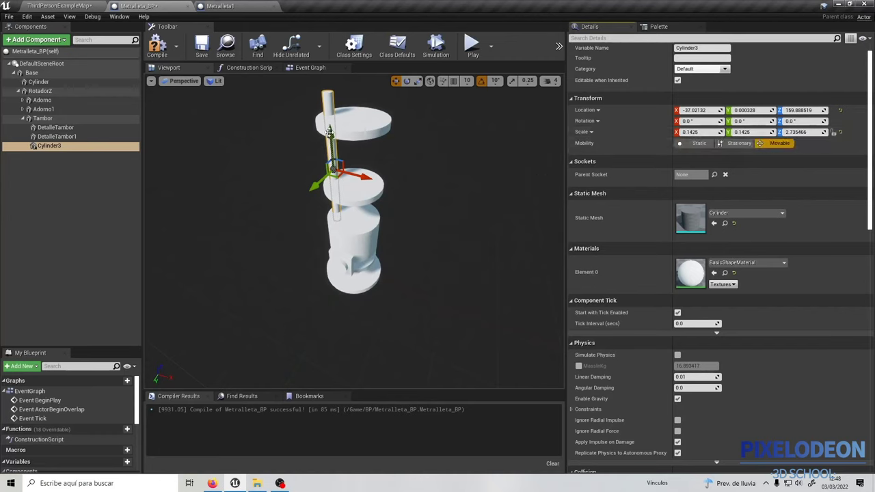
Fit the rod between both discs with scale 0.1425, 0.1425, 2.535 at Z 151.18
drag(331, 130, 332, 139)
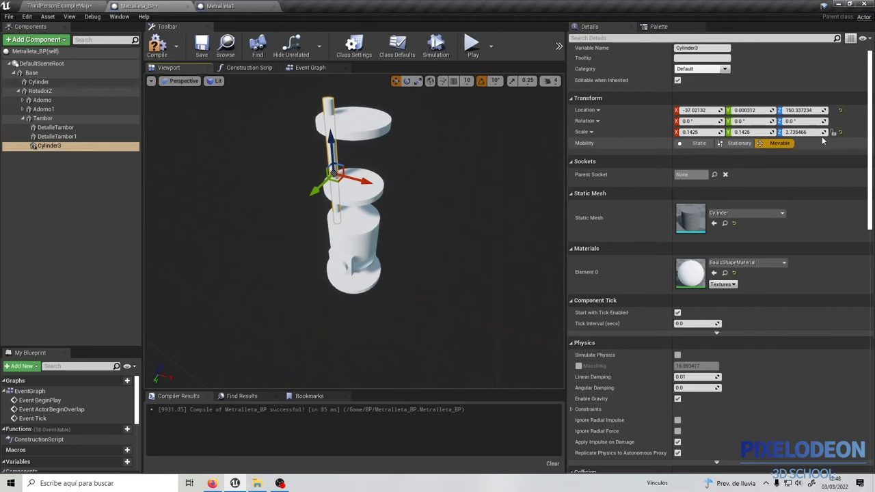
click(797, 132)
text(2.72)
key(Return)
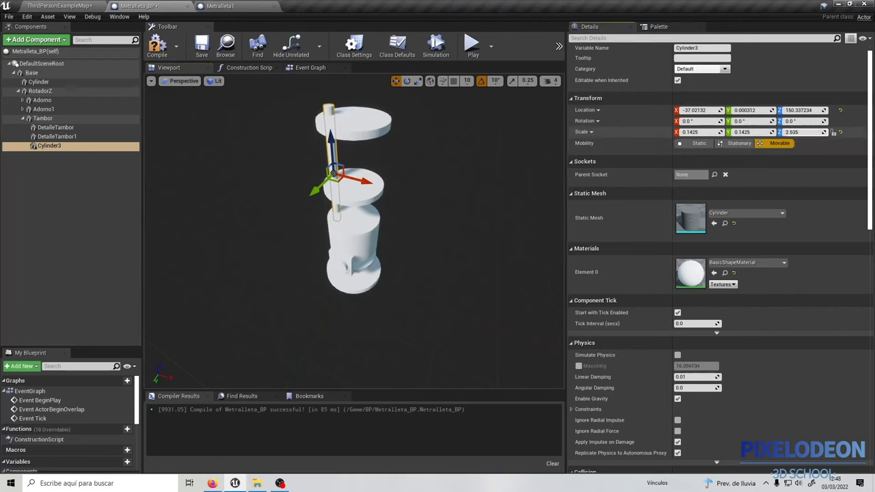
drag(330, 137, 332, 138)
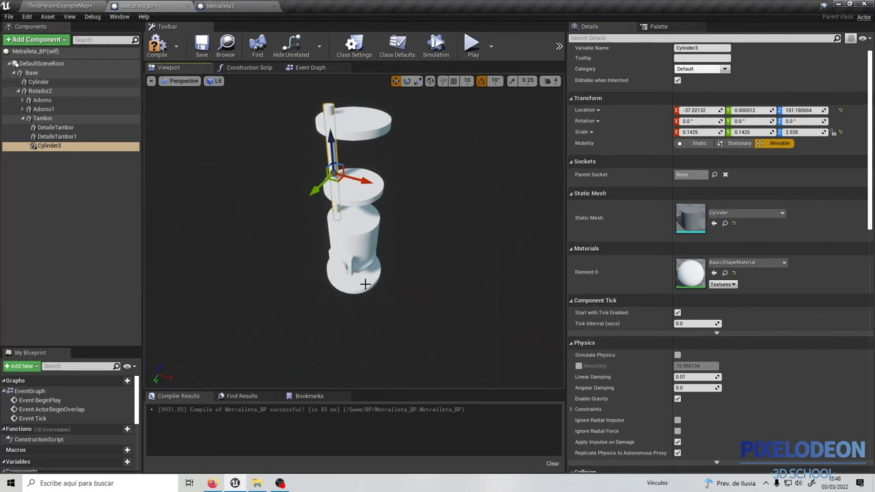
mouse_move(351, 188)
mouse_down()
mouse_move(383, 225)
mouse_move(374, 288)
mouse_up()
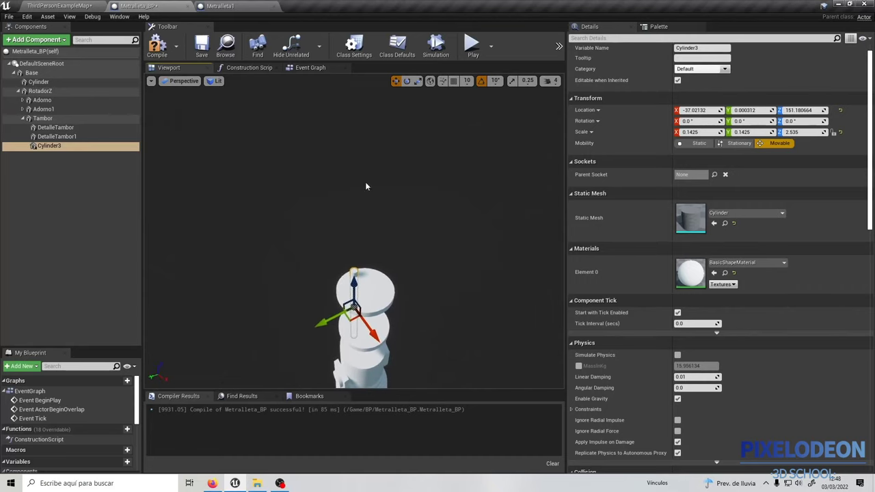
right_click(55, 146)
Rename Cylinder3 to Tubo
click(92, 230)
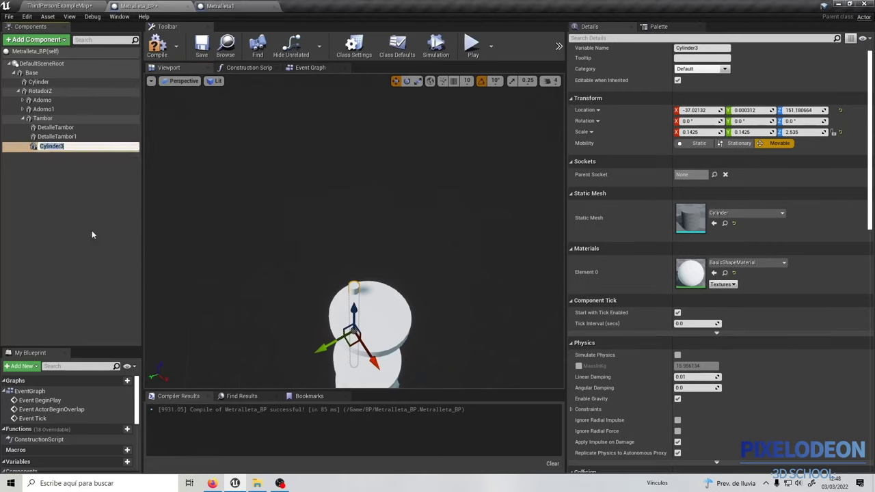
text(T)
text(ubo)
key(Return)
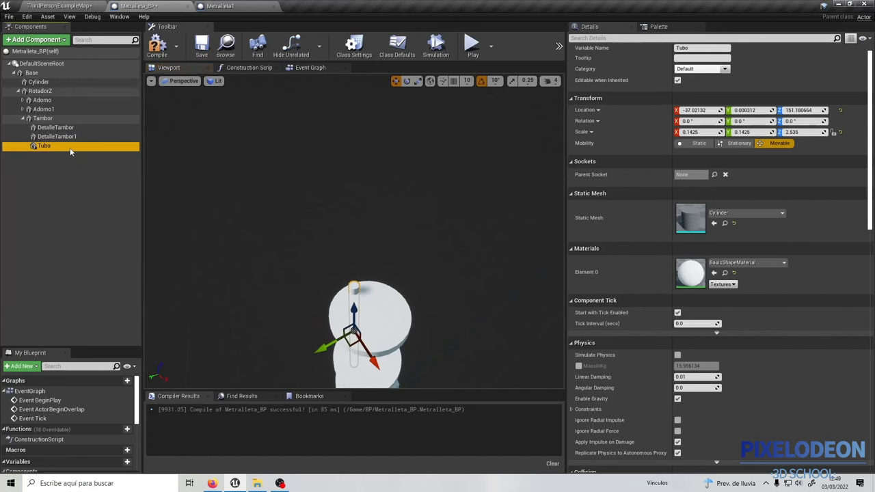
Duplicate Tubo as Tubo1 and move it to X 36.02 on the drum's opposite side
right_click(71, 149)
click(103, 214)
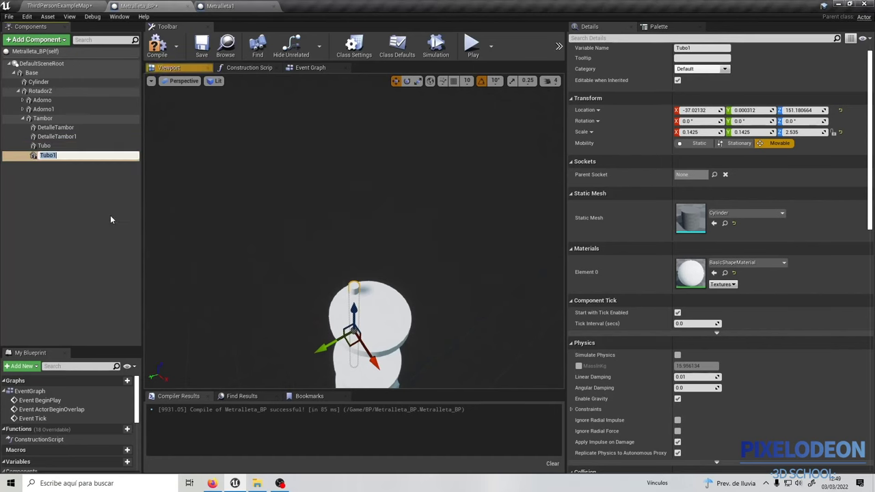
scroll(372, 336, down, 2)
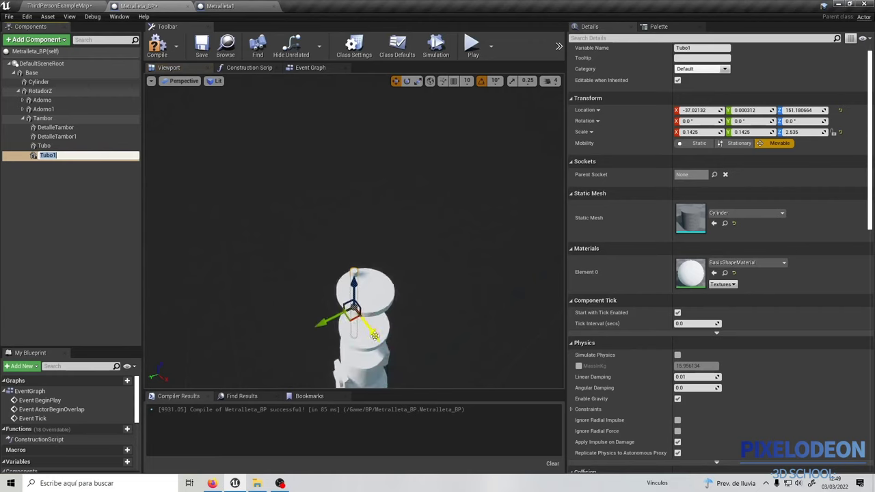
click(374, 336)
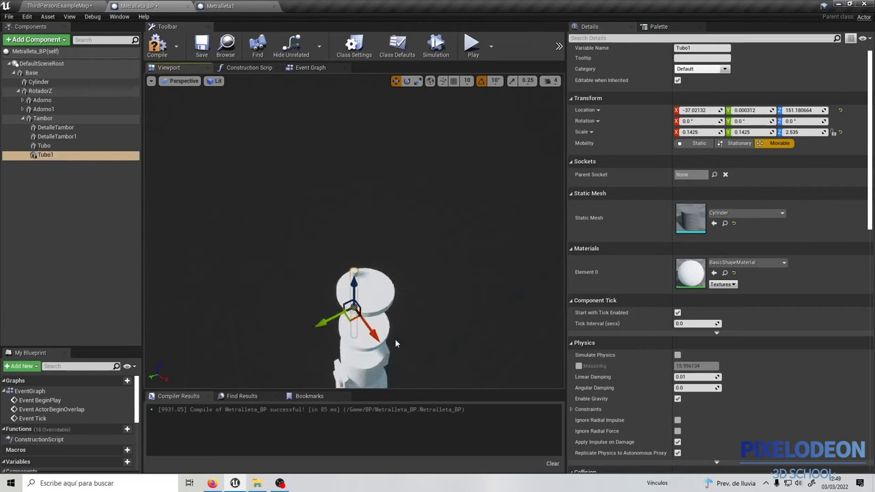
drag(373, 334, 411, 363)
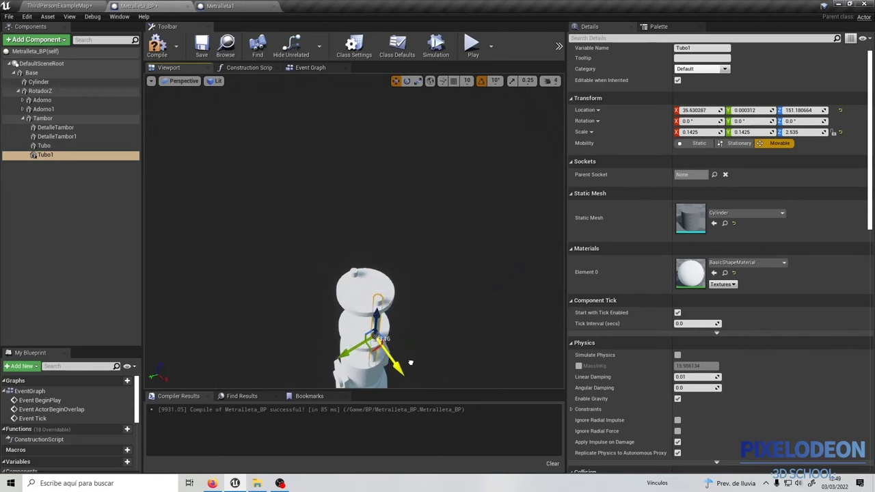
right_click(51, 155)
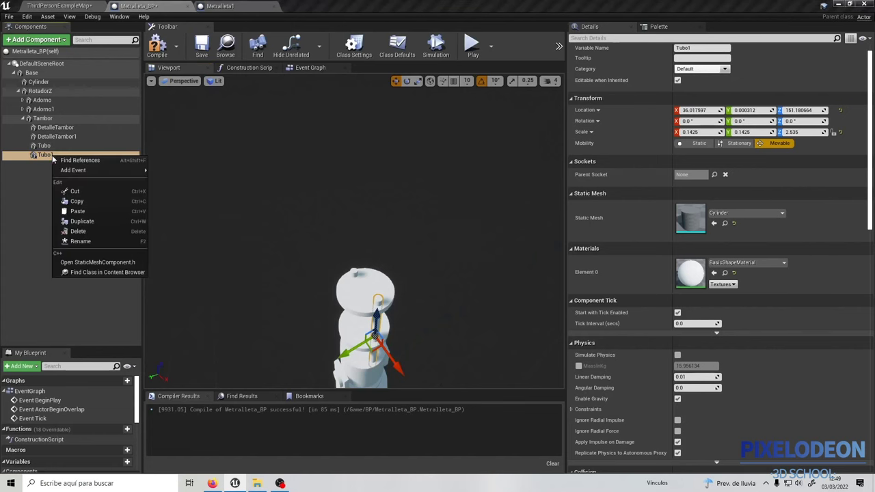
Duplicate Tubo1 as Tubo2 and set its X location to 0
click(82, 222)
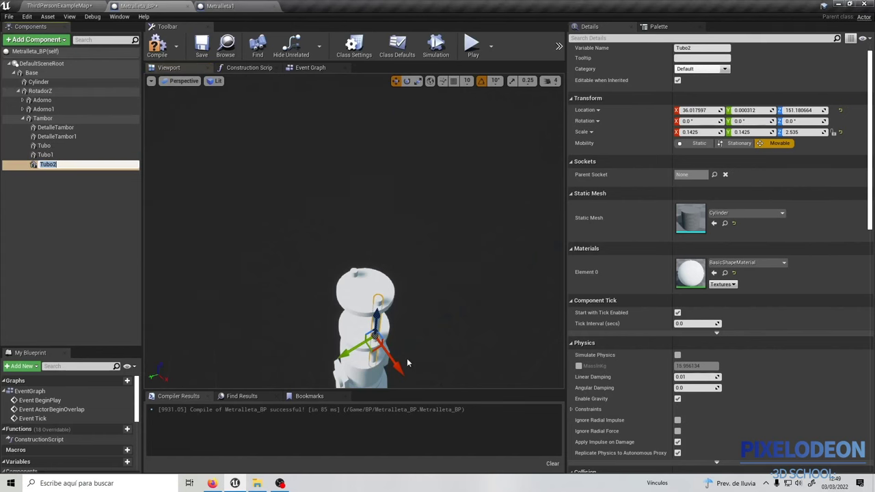
key(Return)
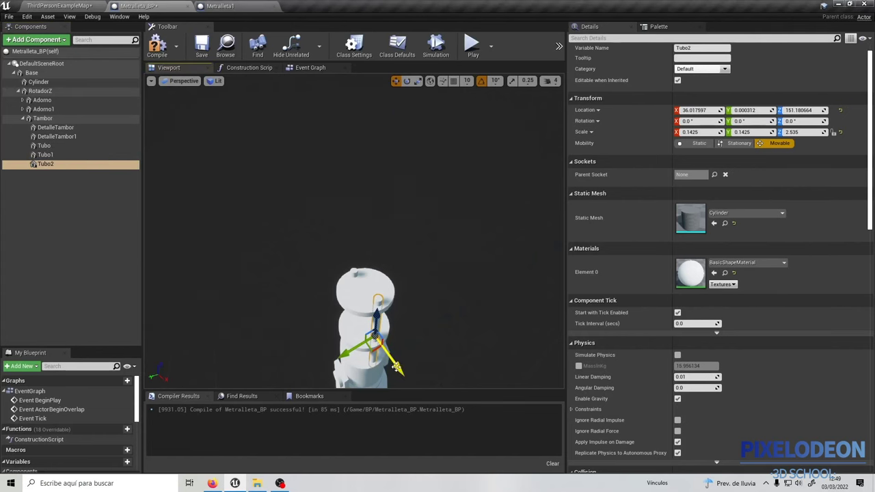
drag(395, 367, 387, 357)
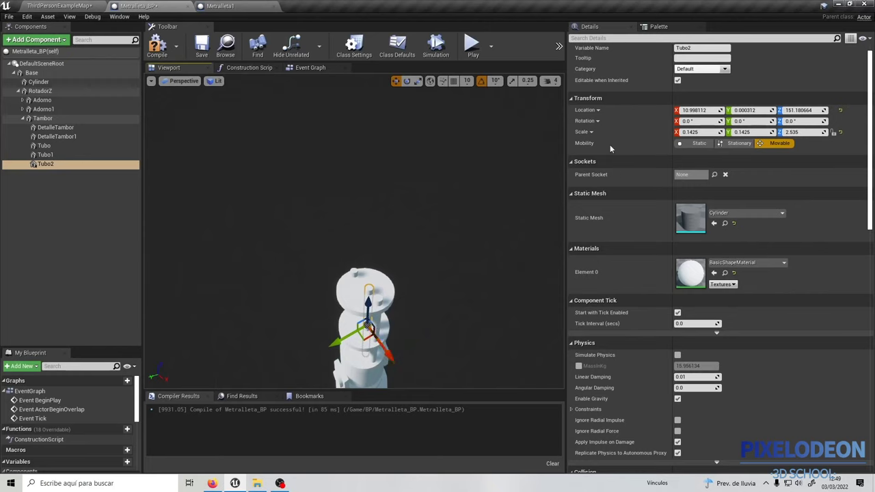
click(841, 112)
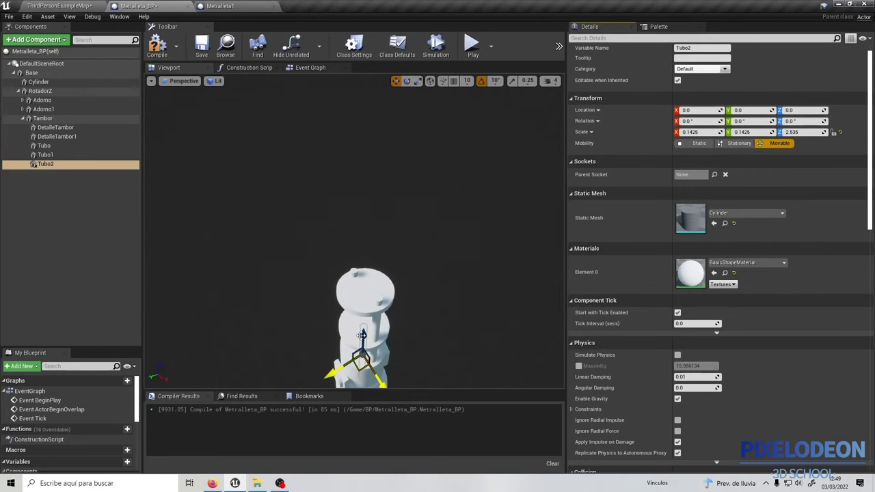
click(393, 270)
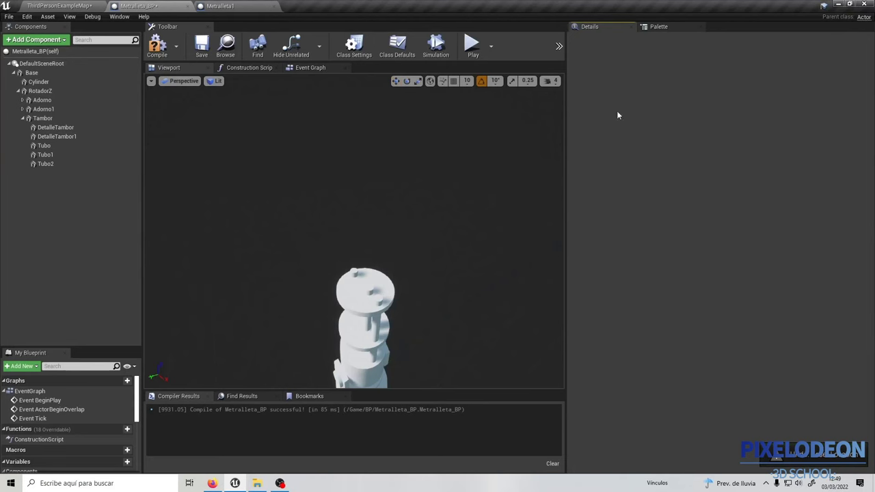
key(ctrl+z)
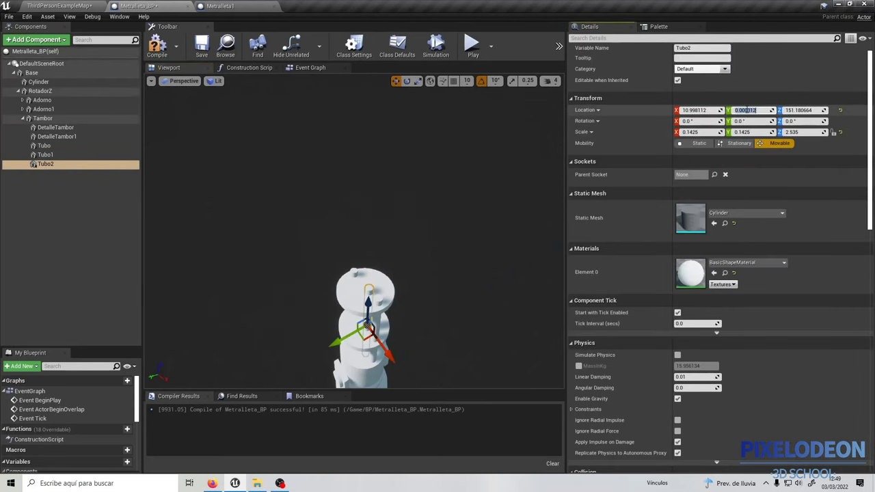
text(0)
click(698, 110)
text(0)
key(Return)
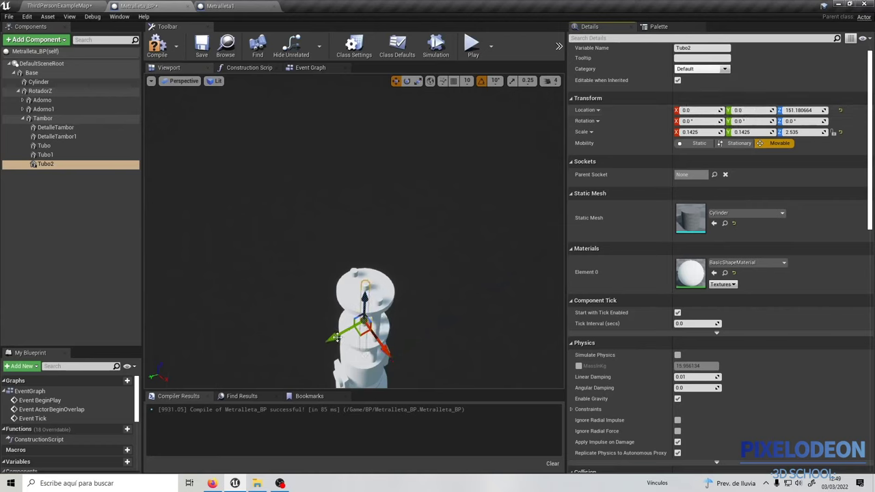
Move Tubo2 along Y to about 40.49
right_drag(337, 336, 342, 328)
drag(335, 331, 316, 338)
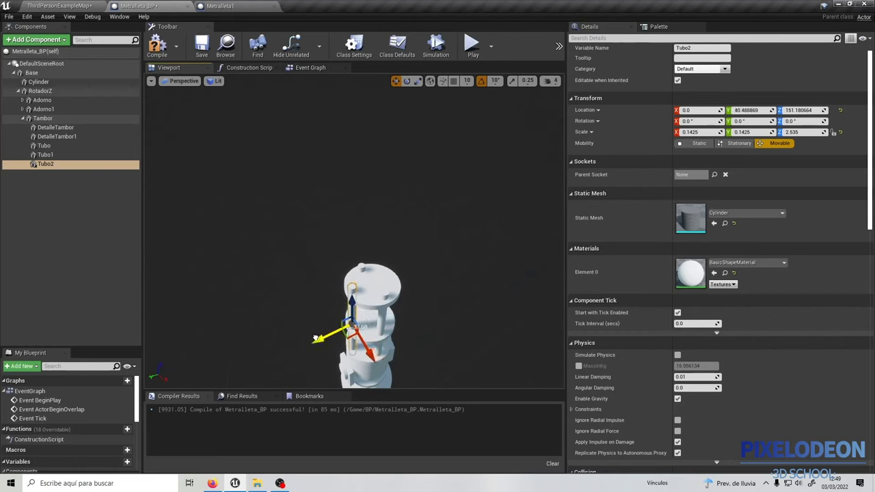
right_click(61, 164)
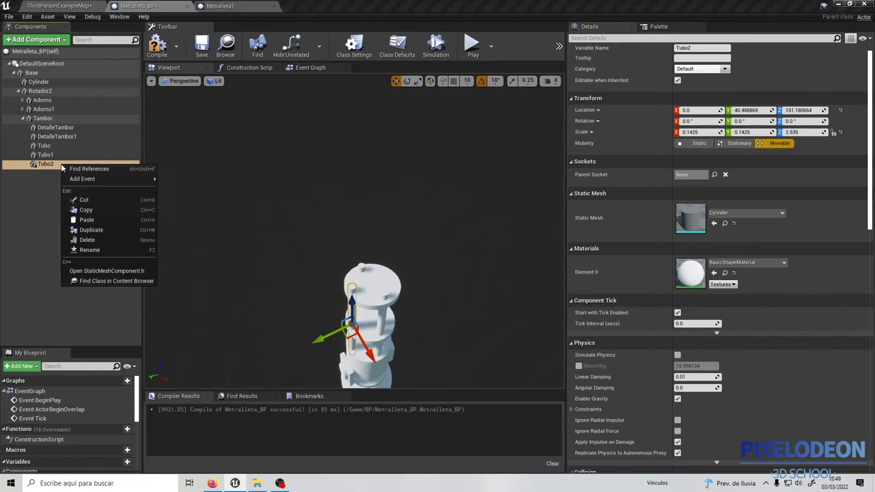
Duplicate Tubo2 as Tubo3 and place it on the opposite side at Y -38.1
click(91, 230)
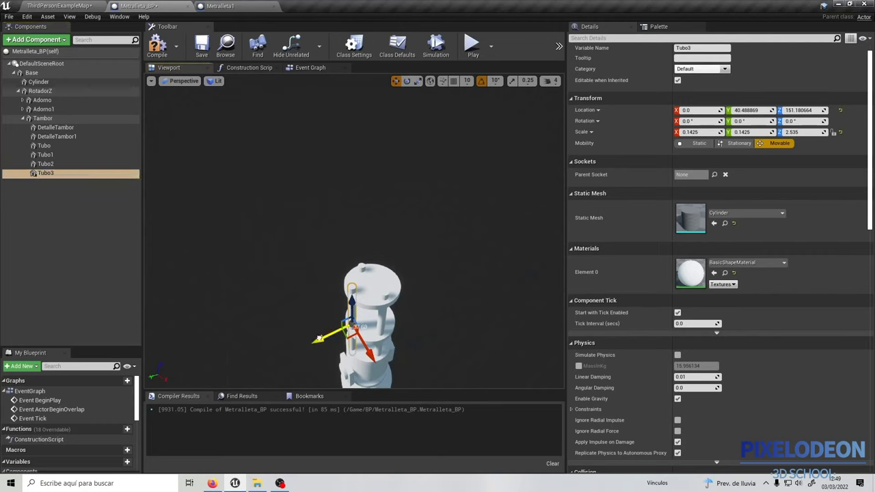
drag(320, 339, 359, 314)
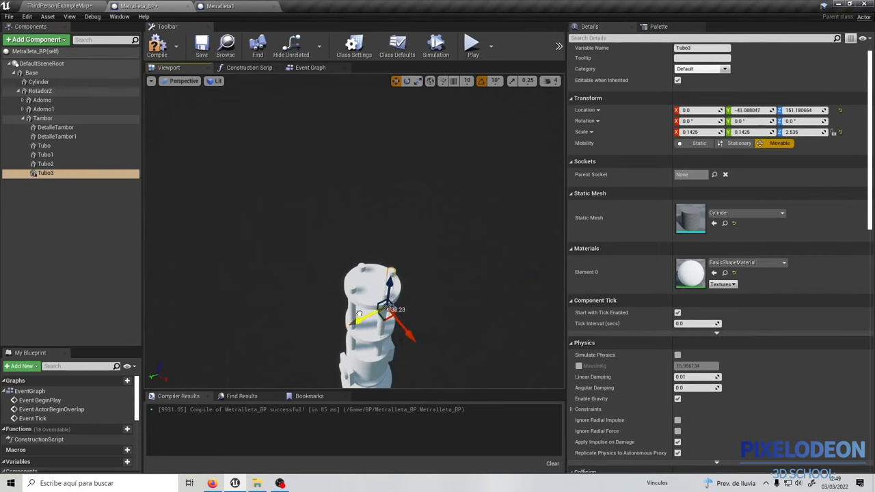
drag(358, 314, 357, 313)
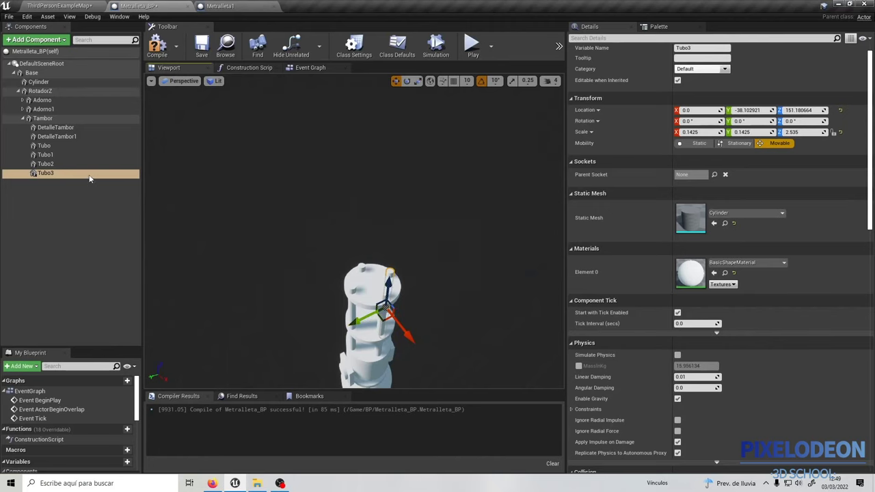
Duplicate Tubo3 as Tubo4, set Y to 0, and move it along X to the drum's edge
right_click(55, 173)
click(93, 242)
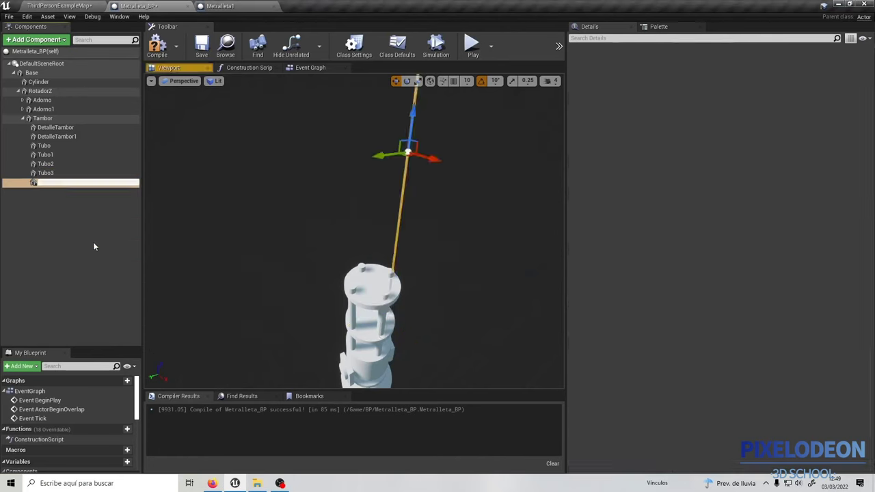
key(Return)
click(48, 182)
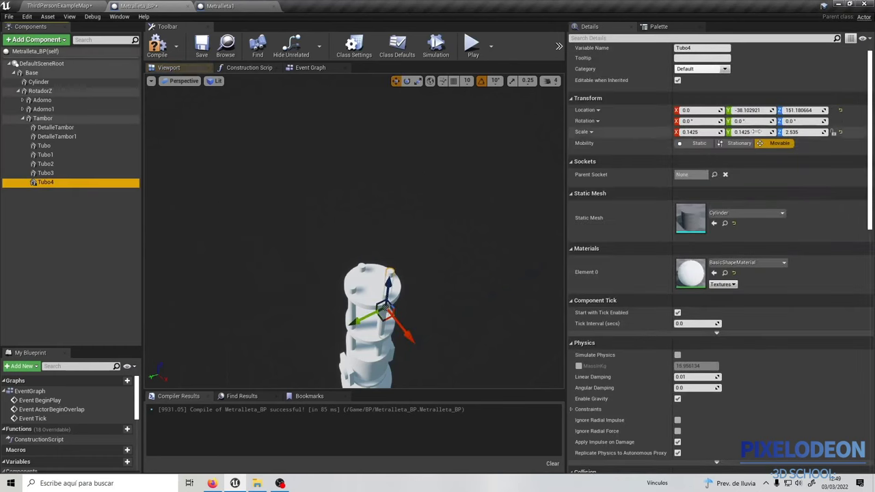
click(749, 110)
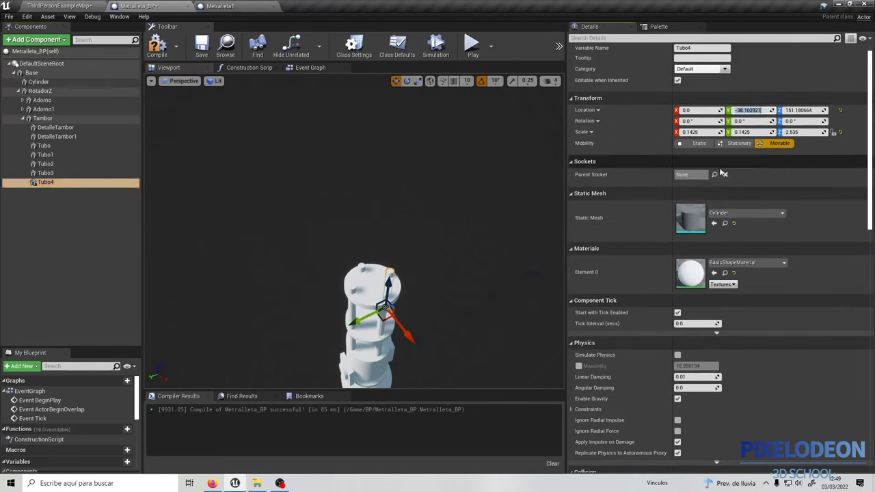
text(0)
click(789, 59)
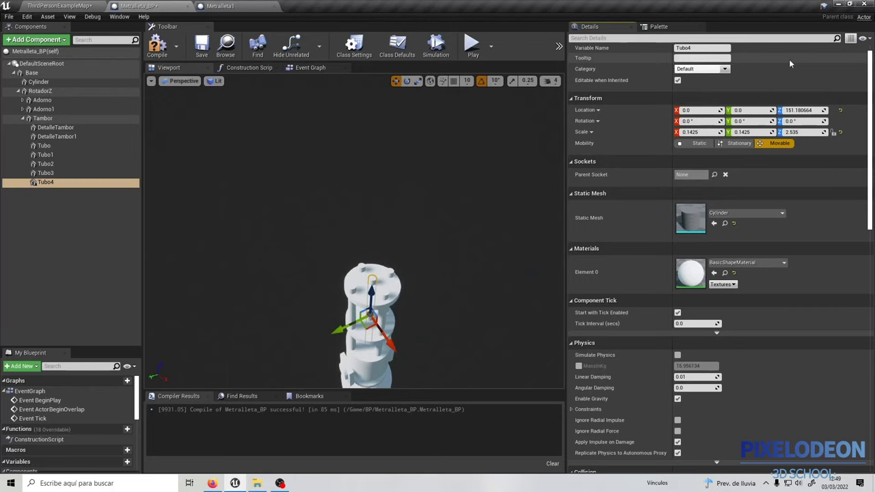
drag(376, 301, 381, 294)
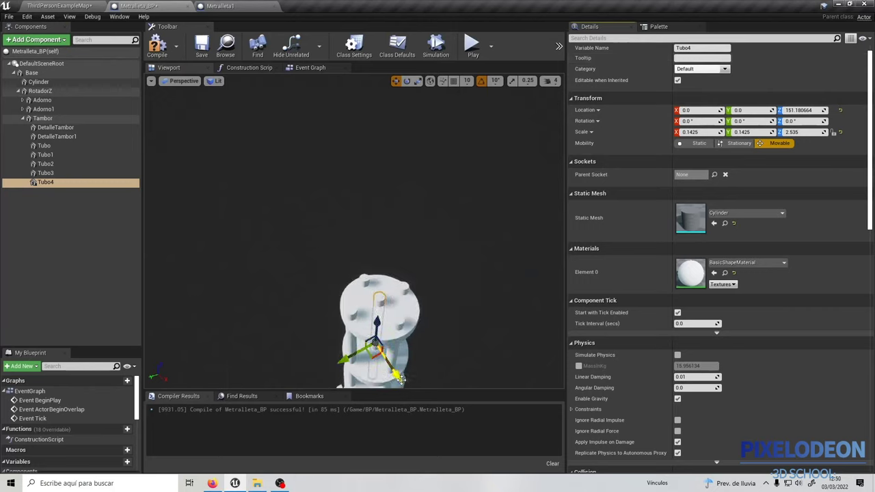
mouse_move(398, 378)
mouse_down()
mouse_move(372, 356)
mouse_move(339, 349)
mouse_move(376, 363)
mouse_up()
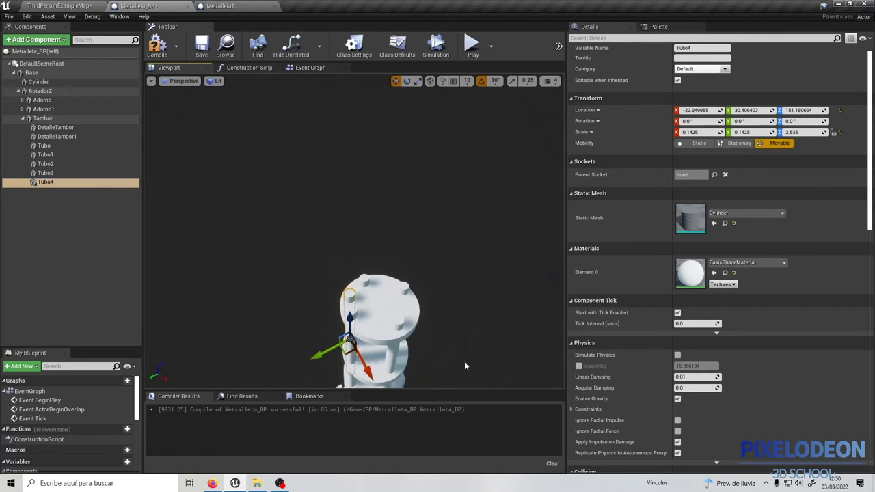
Duplicate Tubo4 as Tubo5 at Y -27.4 and fine-tune Tubo4's position
right_click(84, 182)
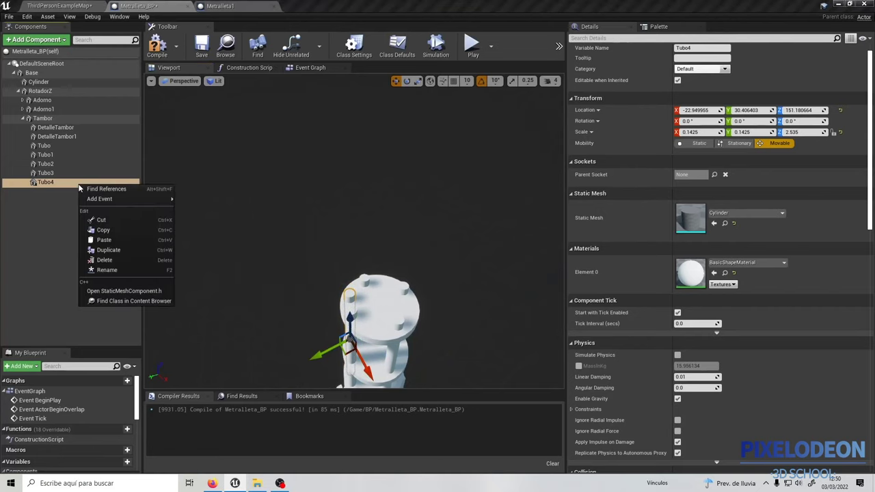
click(114, 255)
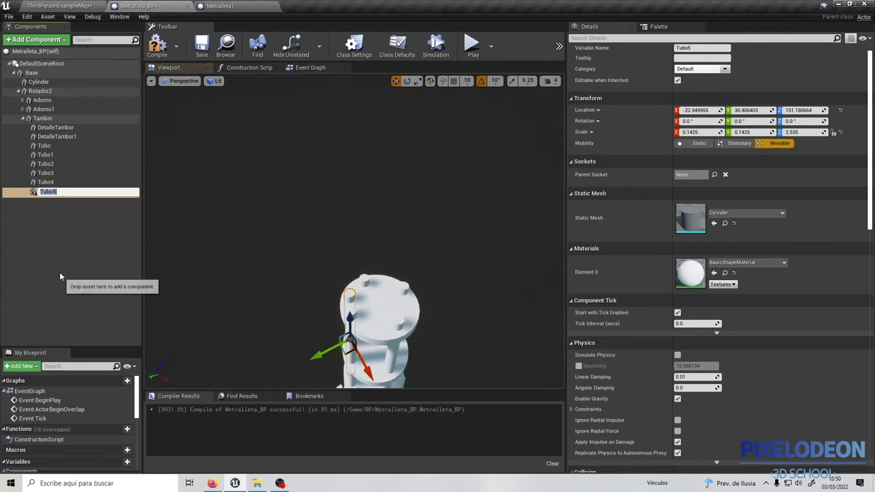
click(230, 278)
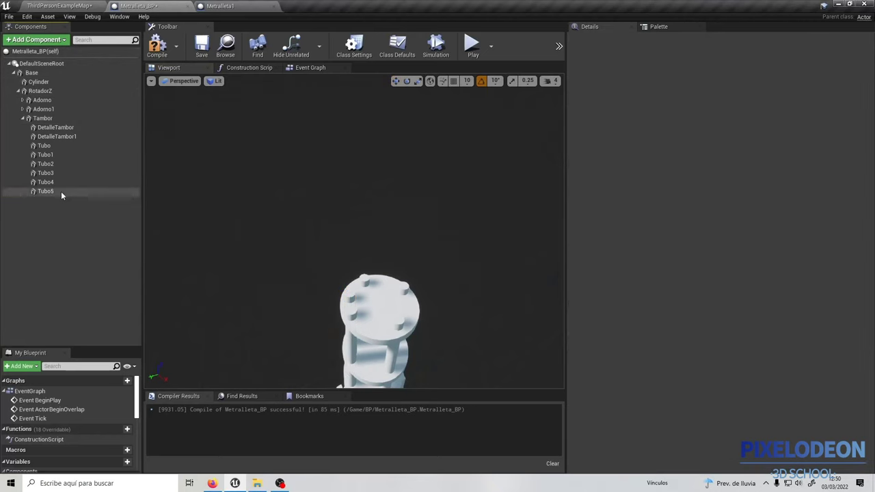
click(61, 192)
drag(318, 351, 413, 338)
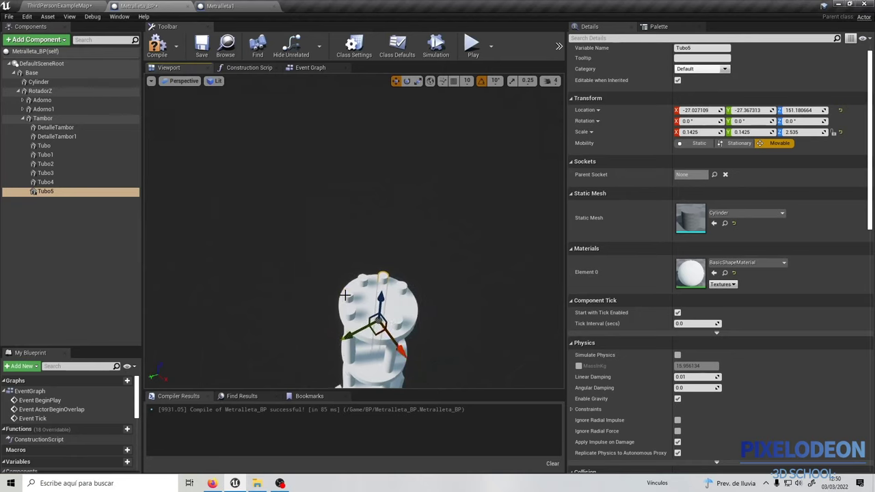
click(342, 318)
drag(324, 355, 325, 352)
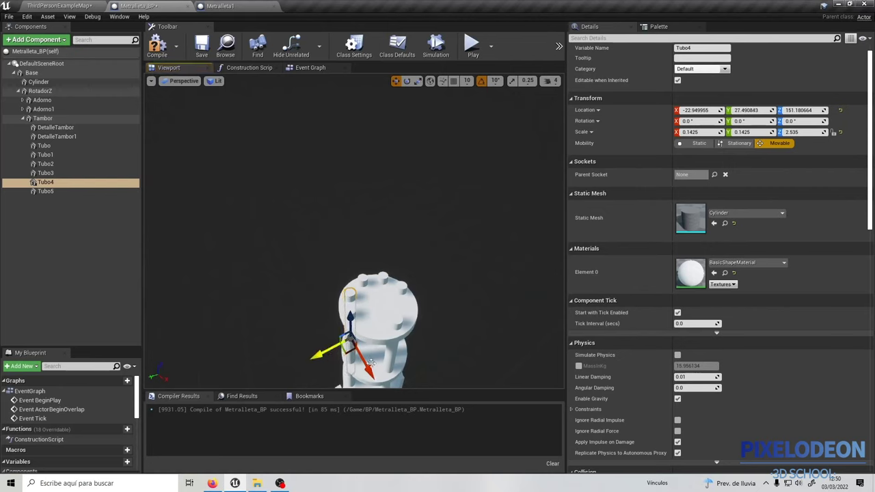
drag(371, 371, 368, 371)
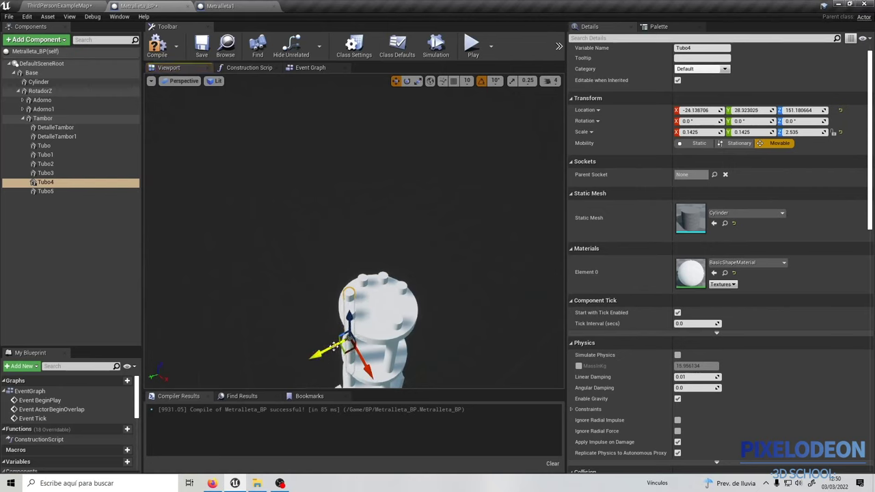
Duplicate Tubo5 as Tubo6 and slide it to a new spot on the drum
click(73, 192)
right_click(73, 192)
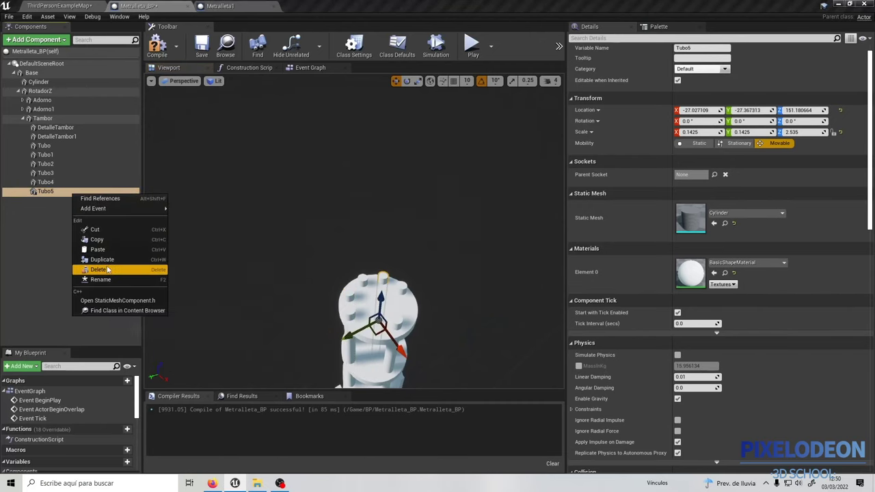
click(110, 260)
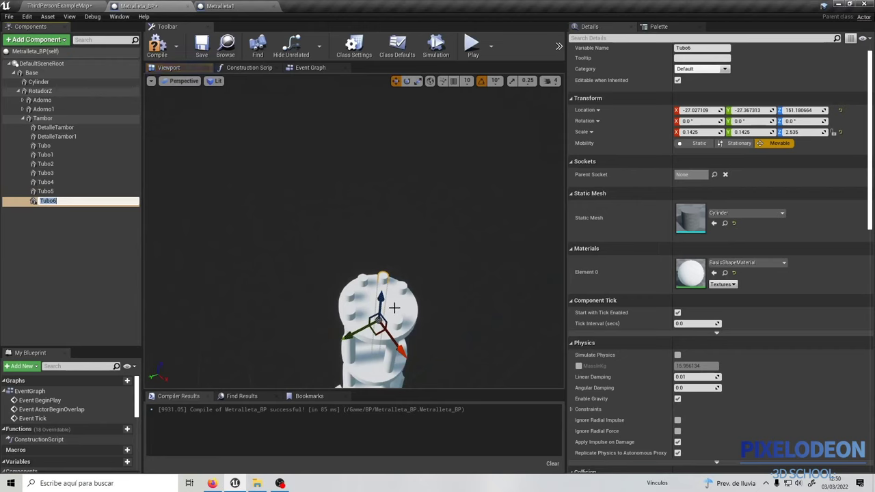
key(Return)
mouse_move(355, 332)
mouse_down()
mouse_move(341, 337)
mouse_move(398, 380)
mouse_move(348, 382)
mouse_up()
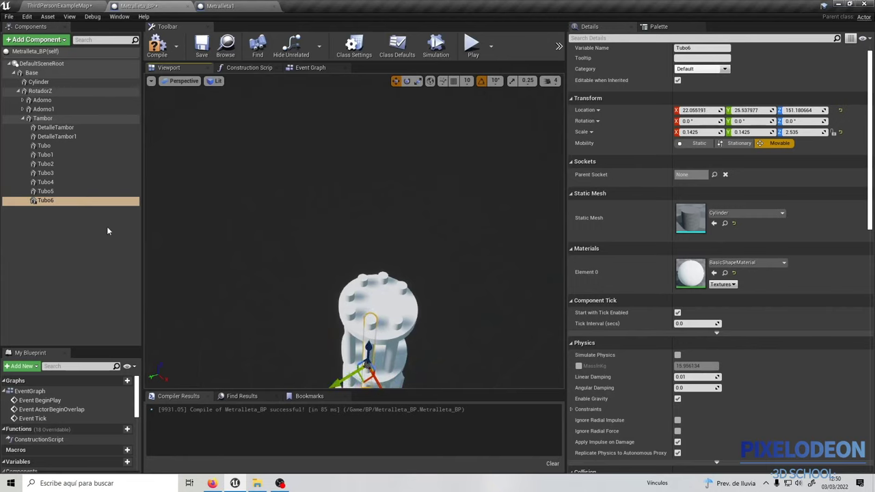
Duplicate Tubo6 as Tubo7 and move it to the drum's opposite side
right_click(51, 201)
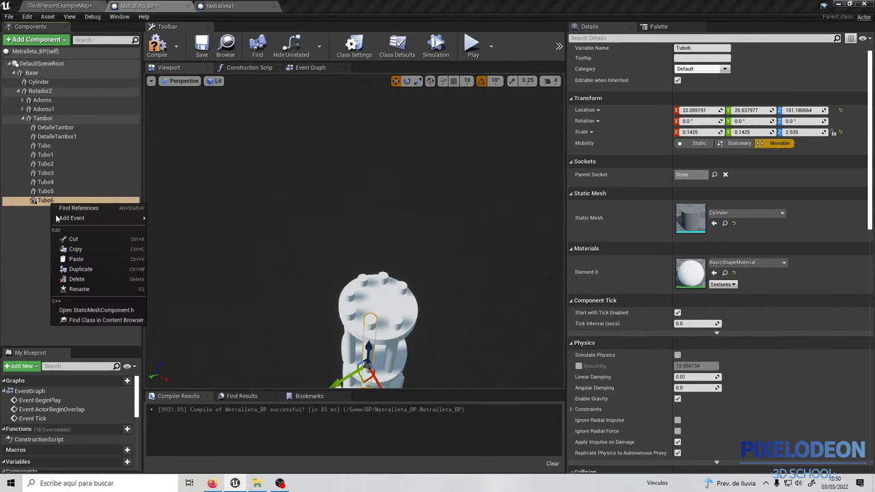
click(82, 269)
key(Return)
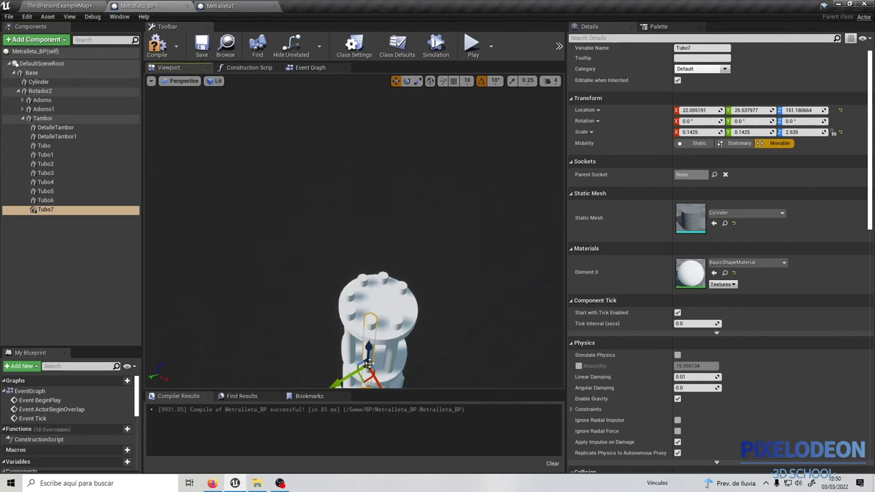
drag(344, 377, 378, 359)
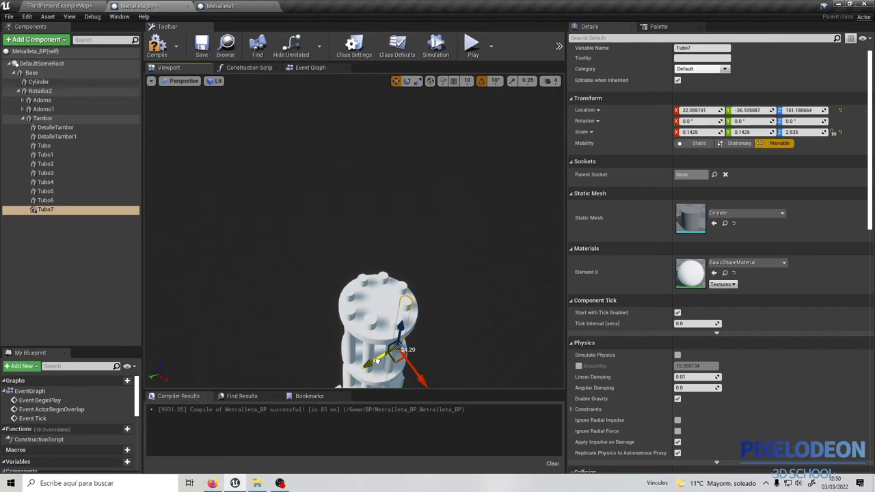
mouse_move(366, 281)
right_down()
mouse_move(369, 321)
mouse_move(402, 232)
right_up()
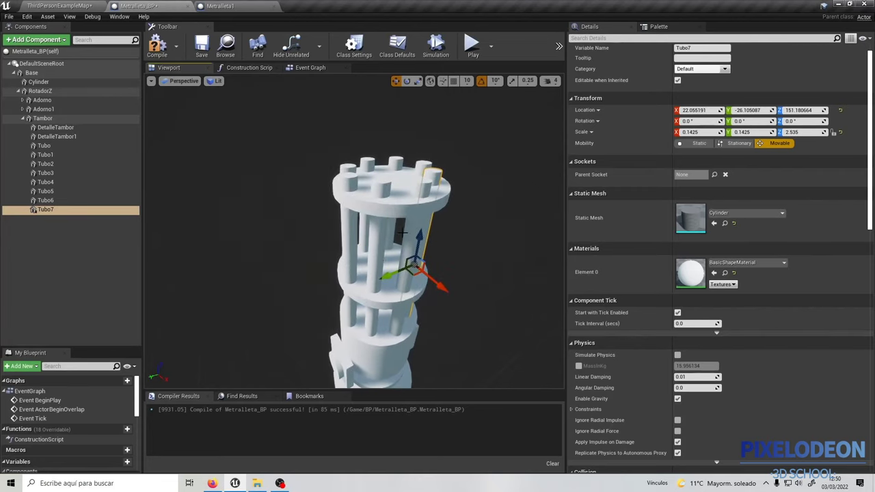
click(418, 207)
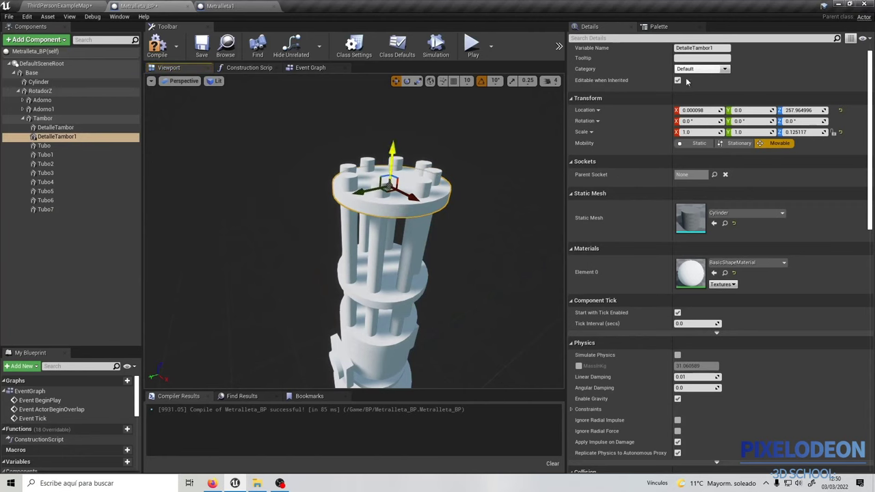
Duplicate DetalleTambor1 as DetalleTambor2, raise it above the drum, and lower DetalleTambor1
right_click(69, 137)
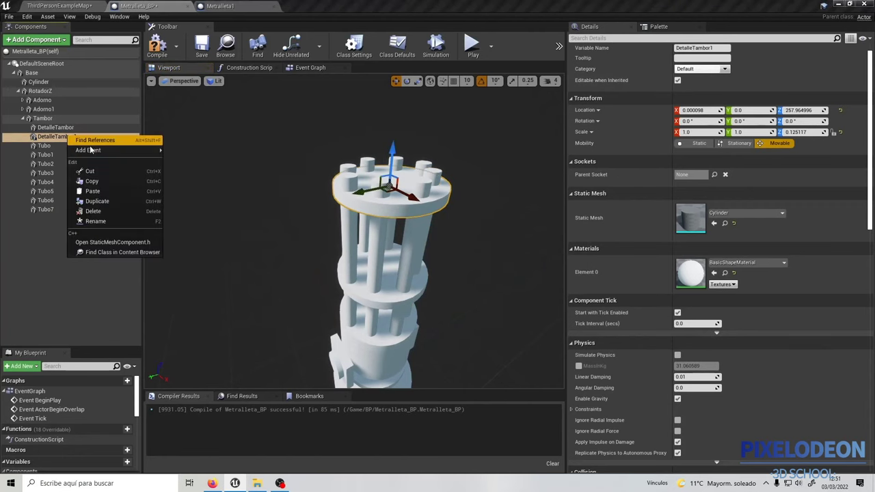
click(96, 201)
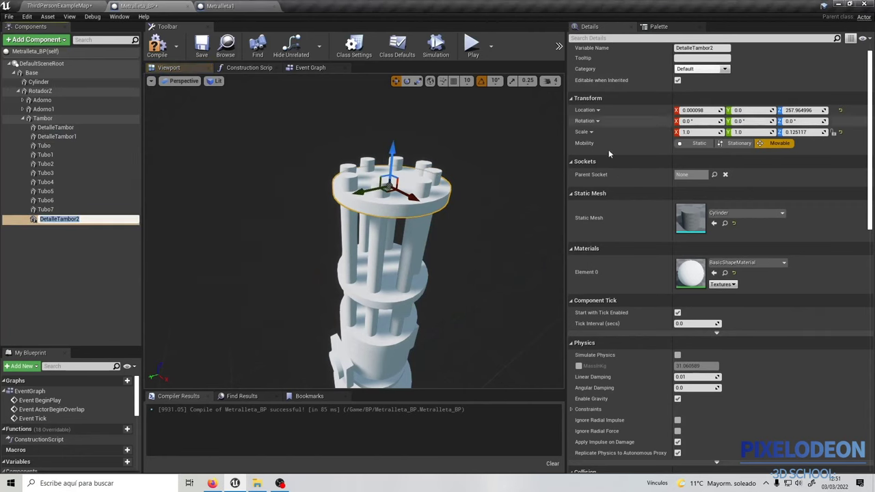
key(Return)
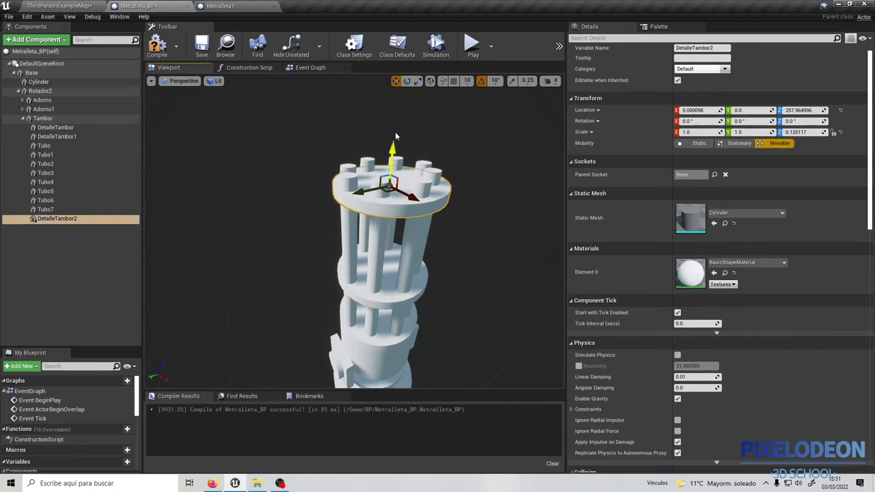
drag(393, 153, 394, 142)
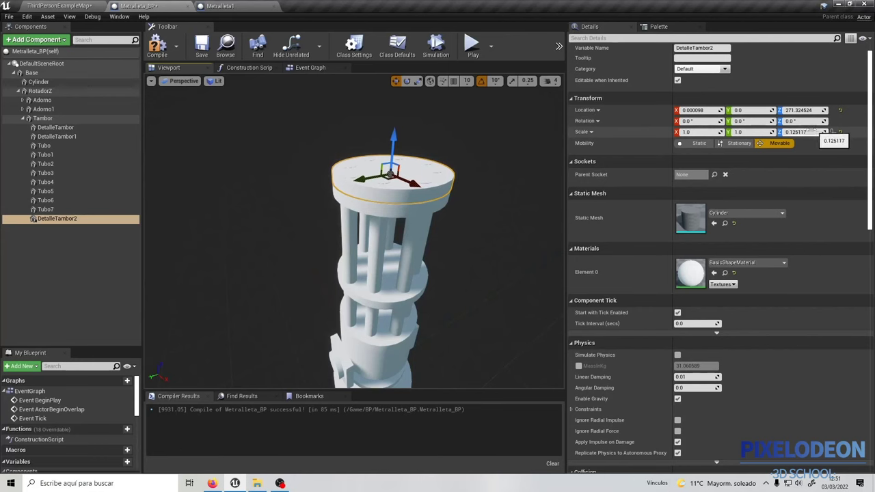
click(387, 213)
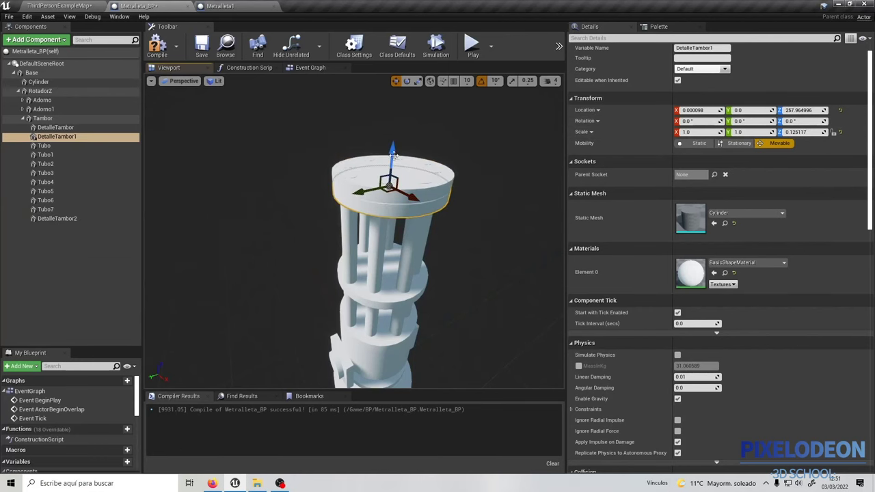
drag(394, 147, 394, 166)
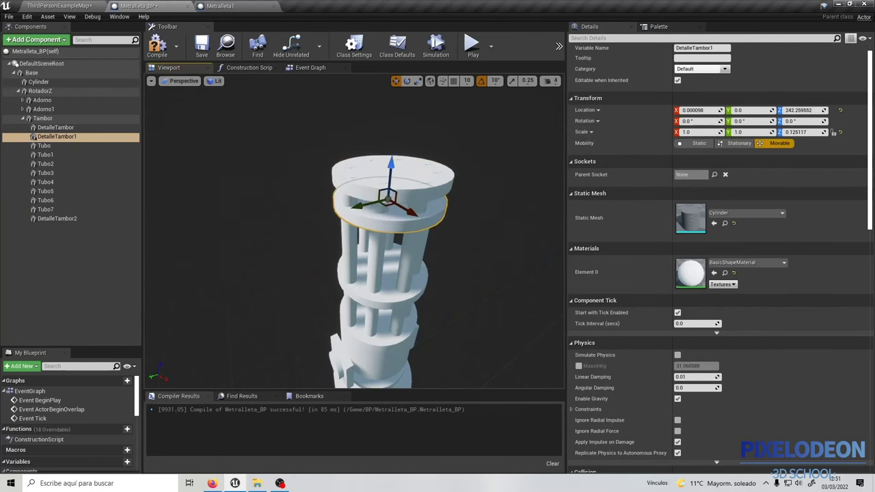
Shrink DetalleTambor2 proportionally to 0.4775, 0.4775, 0.0597 and seat it at Z 250.72 on the drum
click(404, 172)
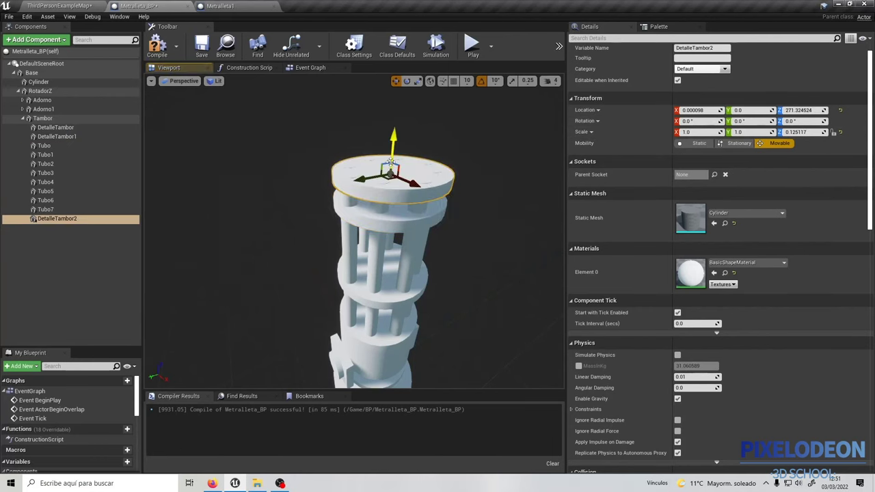
click(833, 132)
drag(711, 132, 674, 132)
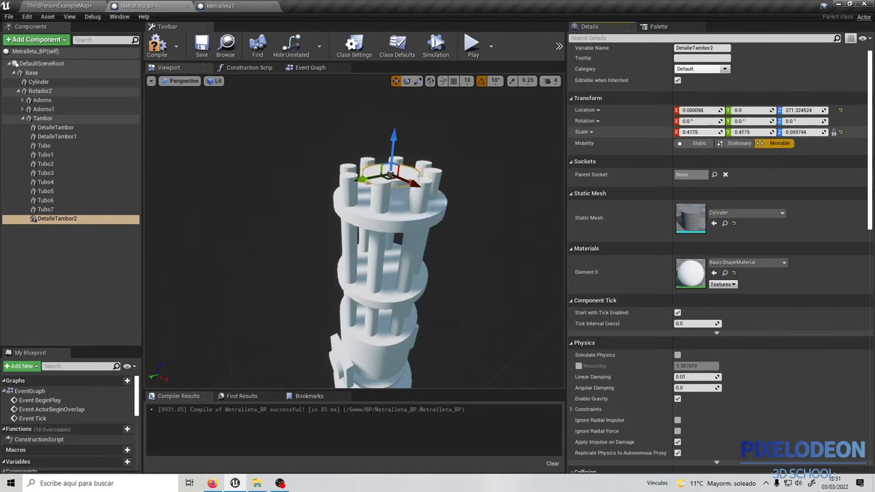
mouse_move(393, 137)
mouse_down()
mouse_move(394, 158)
mouse_move(450, 215)
mouse_move(479, 205)
mouse_up()
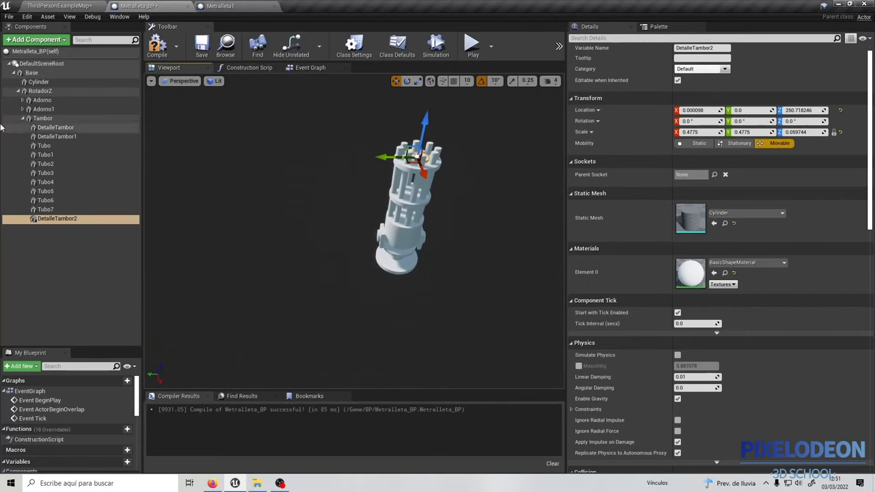
click(24, 119)
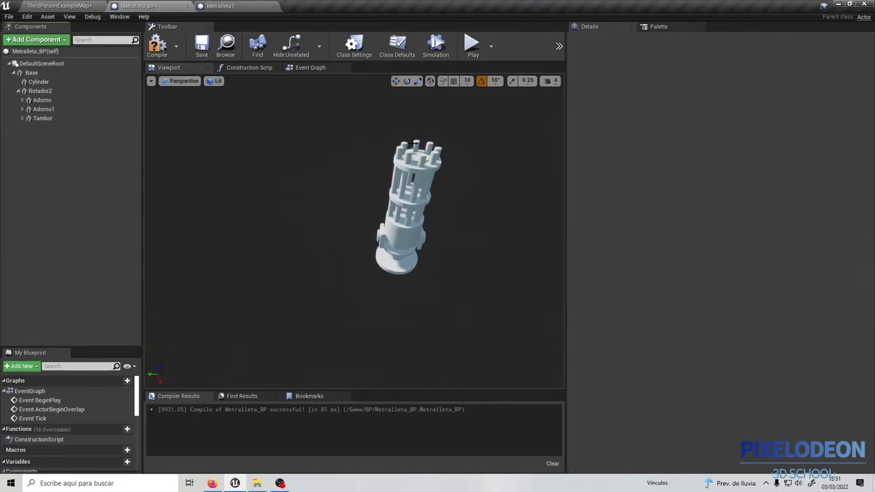
Save Metralleta_BP, return to ThirdPersonExampleMap, and open Add/Import from the root Content folder
drag(410, 205, 397, 212)
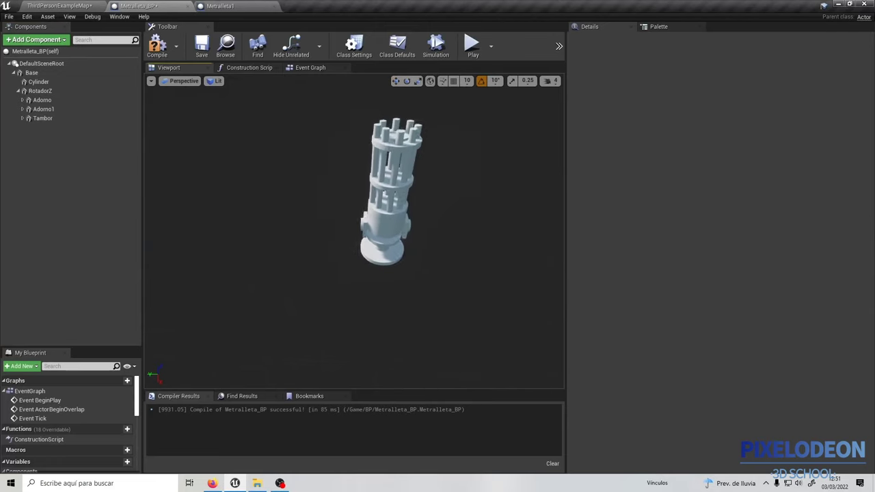
click(202, 46)
click(45, 5)
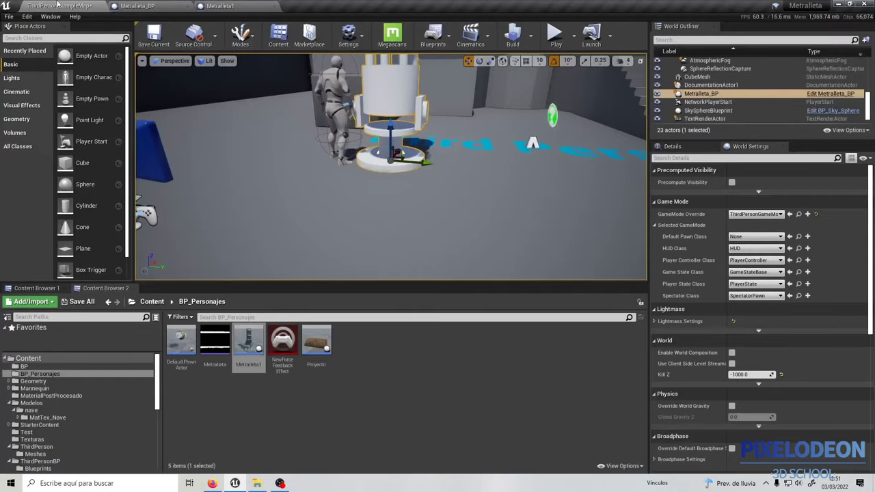
click(150, 303)
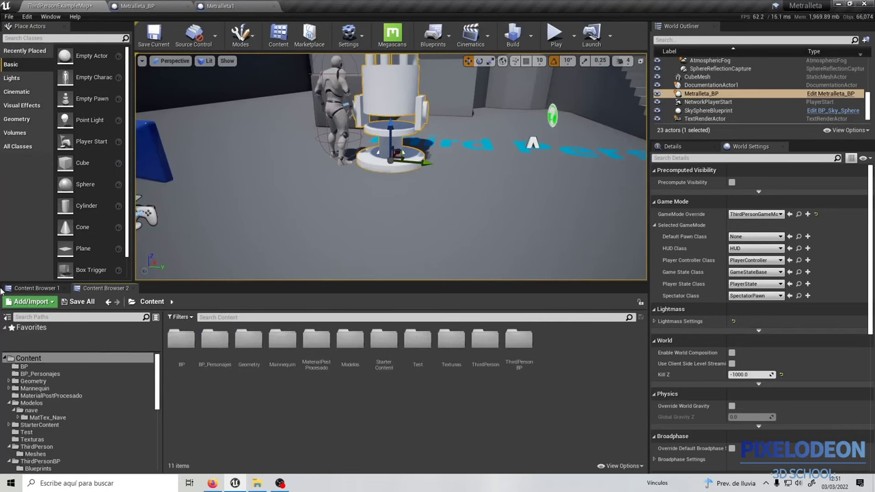
click(32, 301)
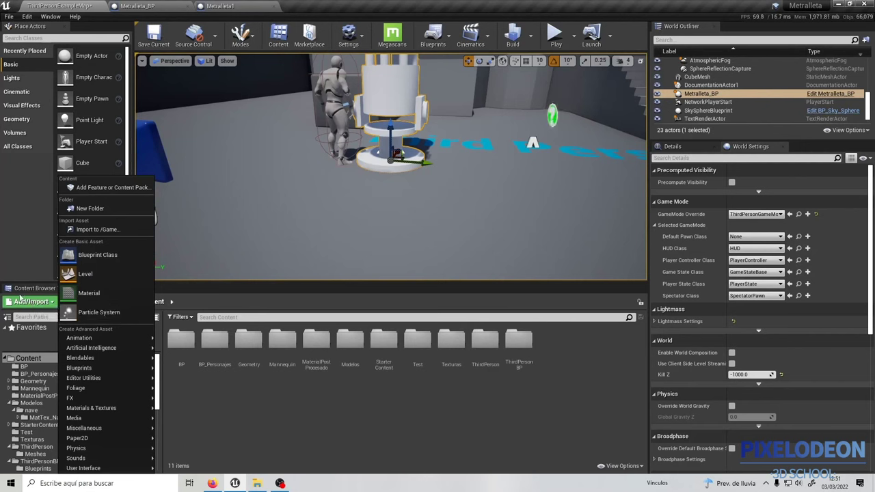
Look over the Starter Content pack, browse the StarterContent Materials folder, then return to Content
click(110, 188)
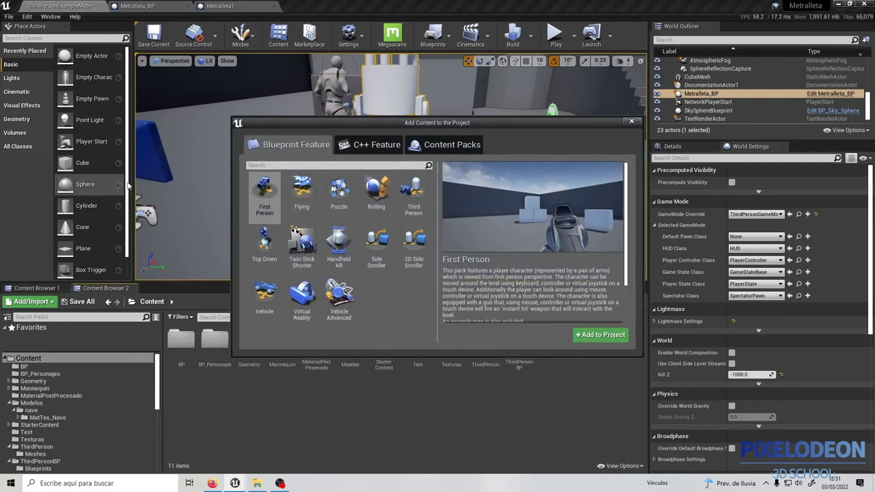
click(470, 145)
click(306, 211)
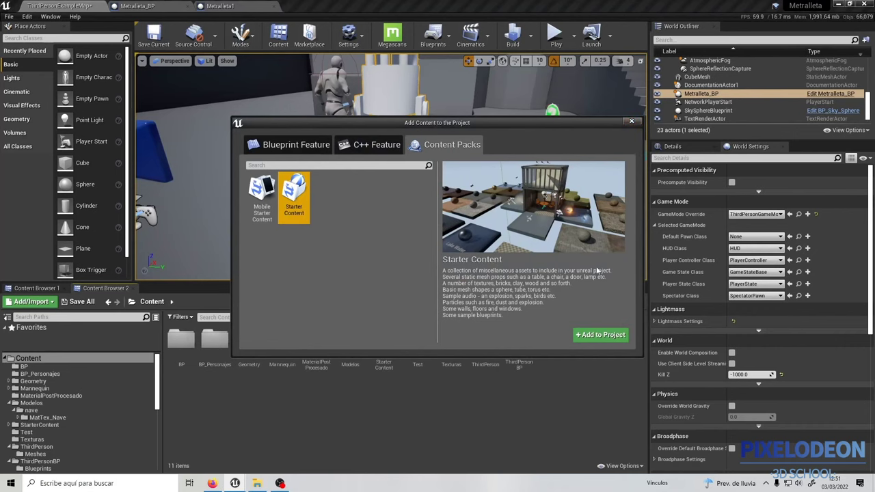
click(632, 122)
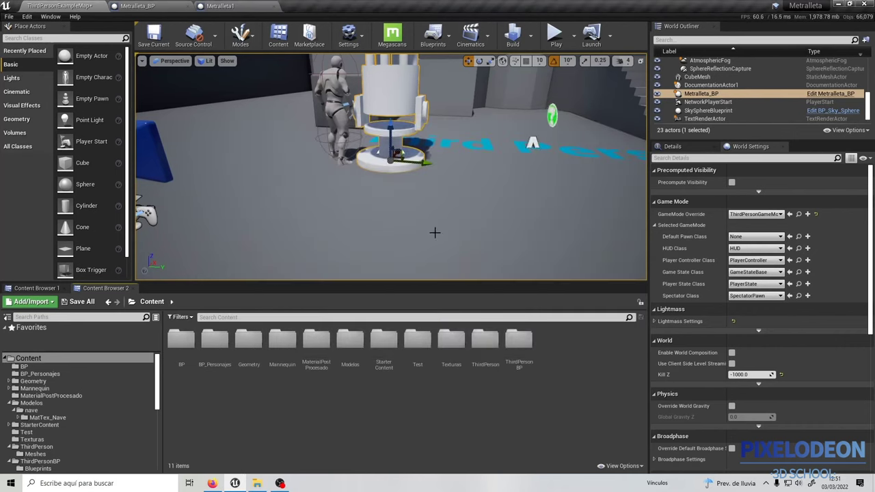
double_click(387, 345)
double_click(182, 339)
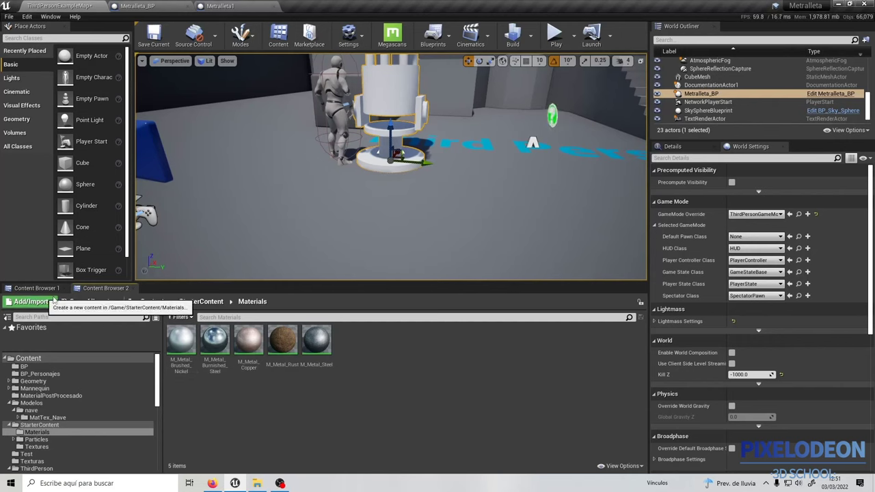
click(109, 304)
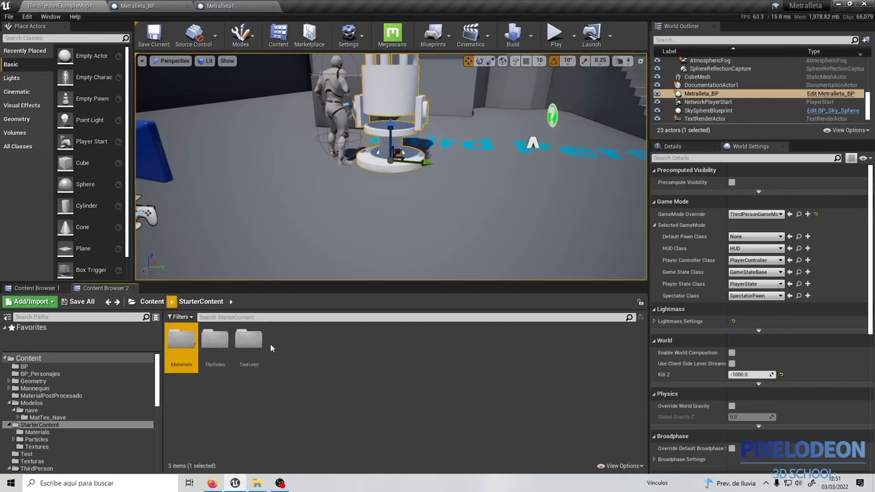
click(111, 304)
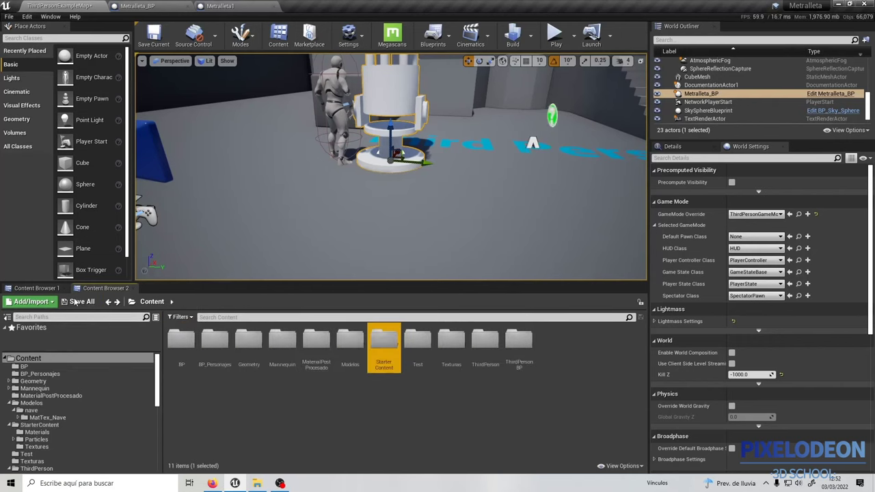
Add the Starter Content pack to the project and close the content pack window
click(30, 302)
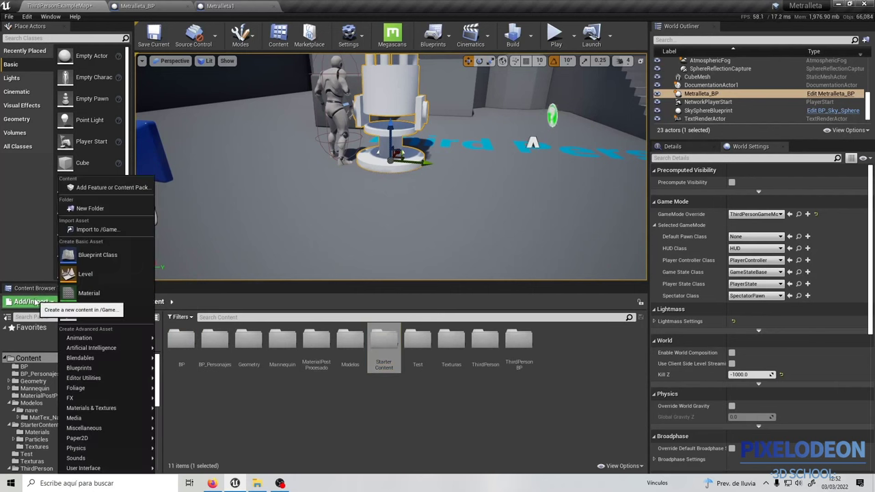
click(99, 189)
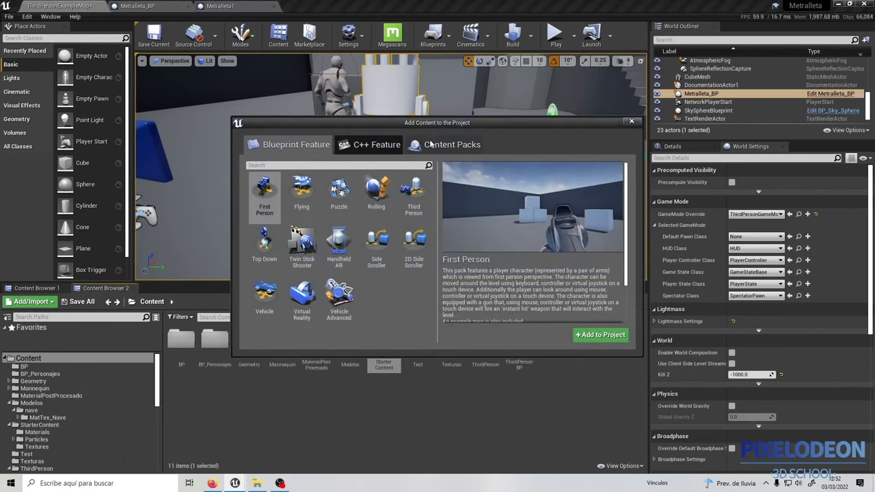
click(464, 143)
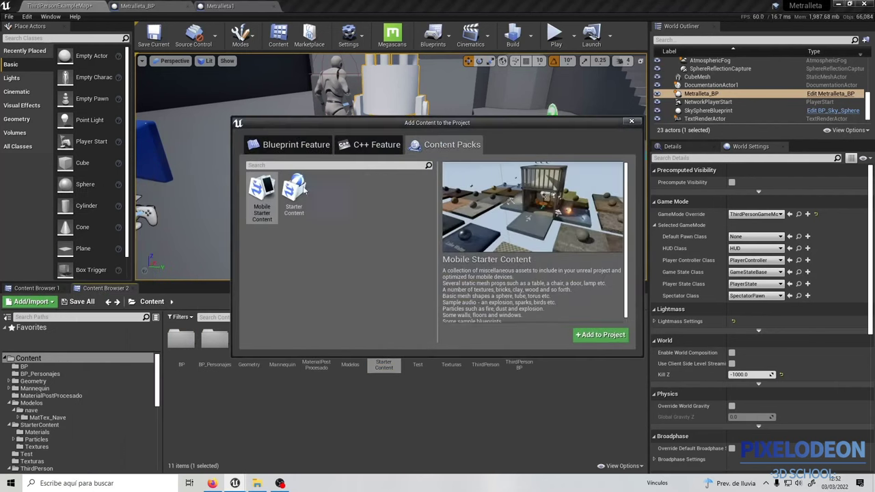
click(302, 191)
click(601, 336)
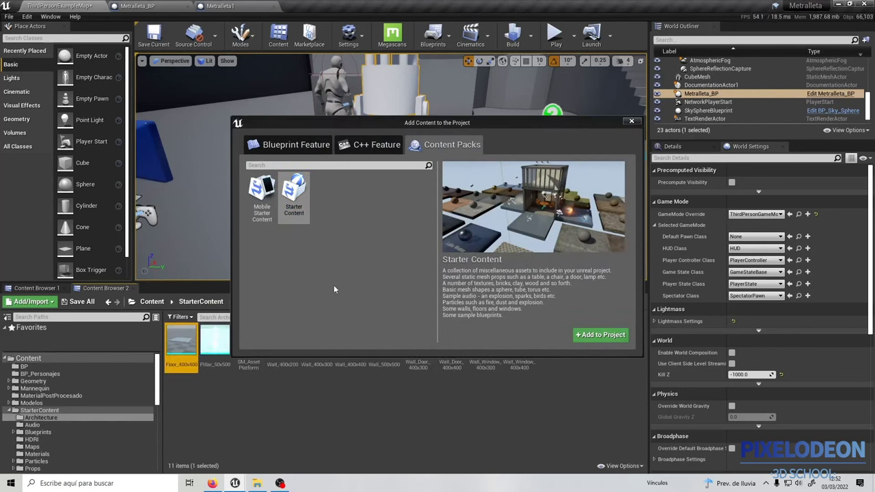
click(292, 425)
click(632, 120)
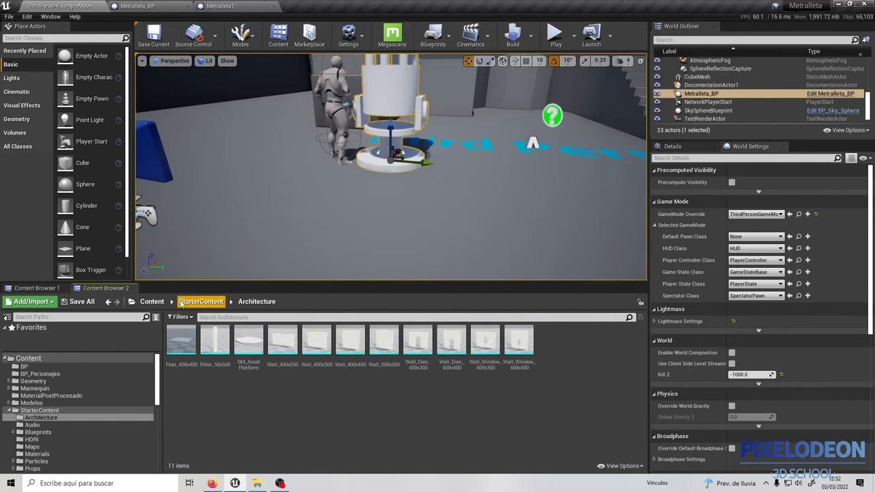
Browse back to the Content root and bring up the Metralleta1 turret blueprint
click(152, 301)
click(385, 349)
double_click(388, 350)
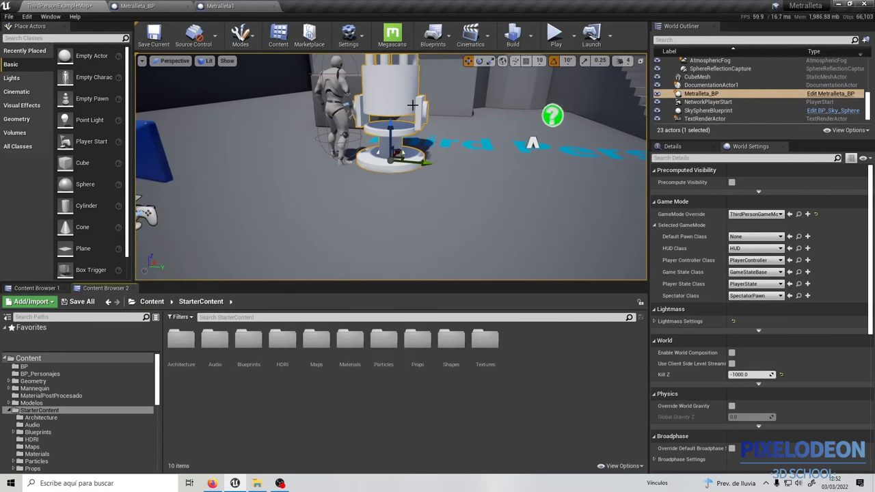
mouse_move(408, 140)
alt+mouse_down()
mouse_move(459, 61)
mouse_move(452, 75)
mouse_move(451, 56)
alt+mouse_up()
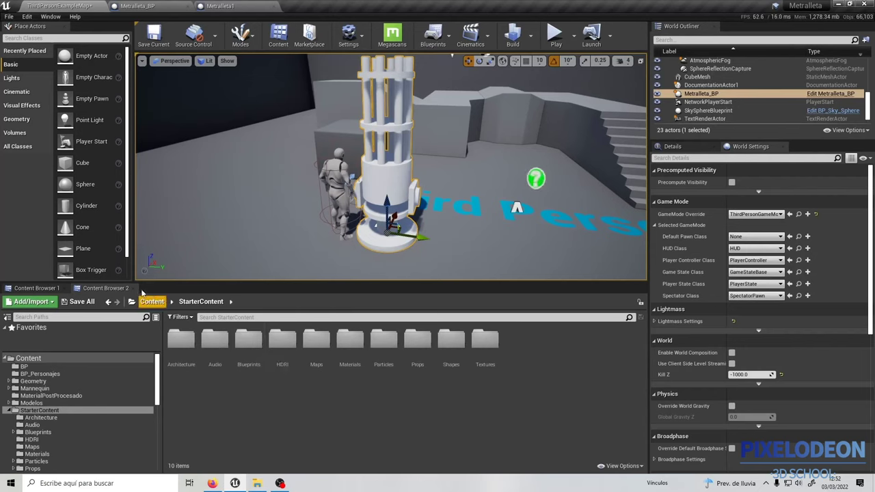
click(38, 288)
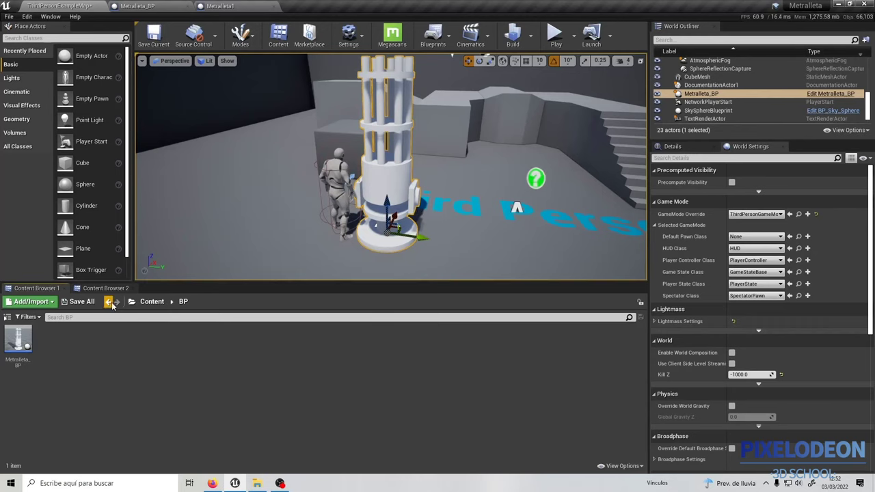
click(152, 302)
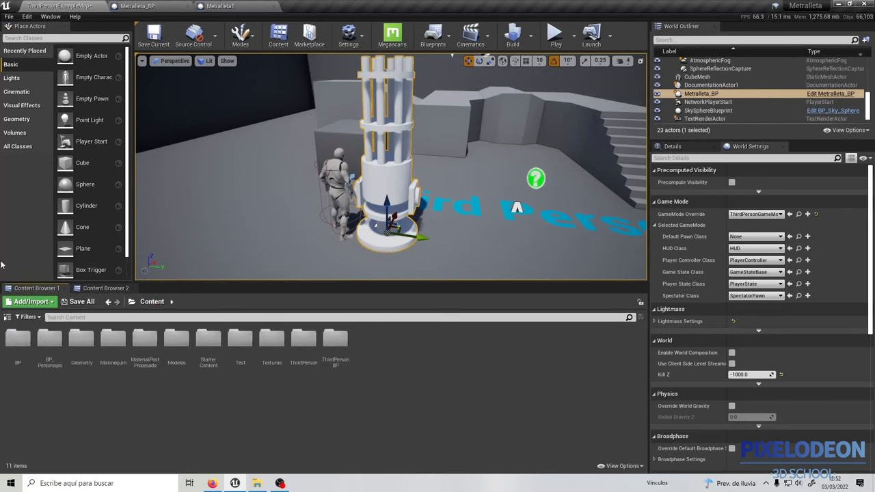
drag(375, 173, 428, 61)
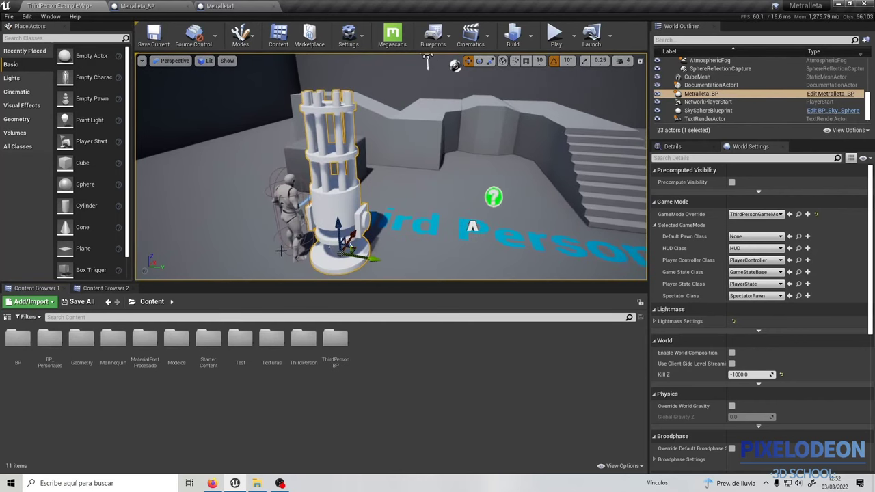
click(232, 6)
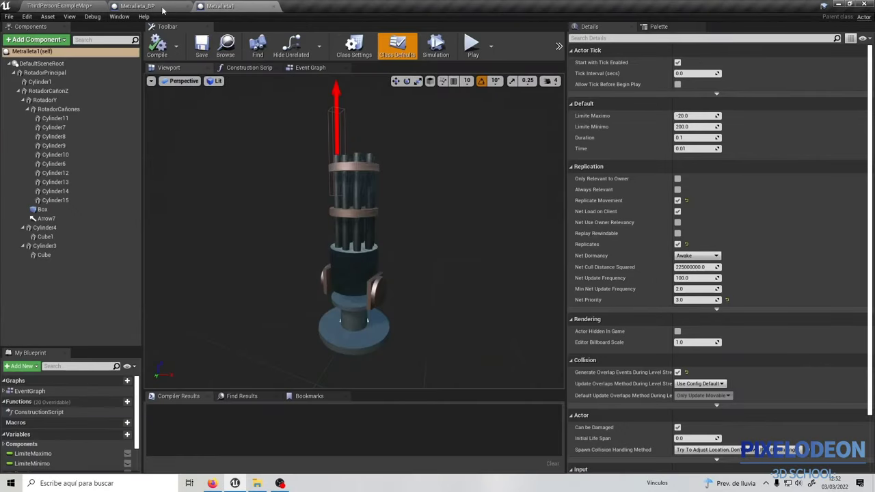
Shrink the Base component's scale in Metralleta_BP and check the tower's size in the level
click(171, 6)
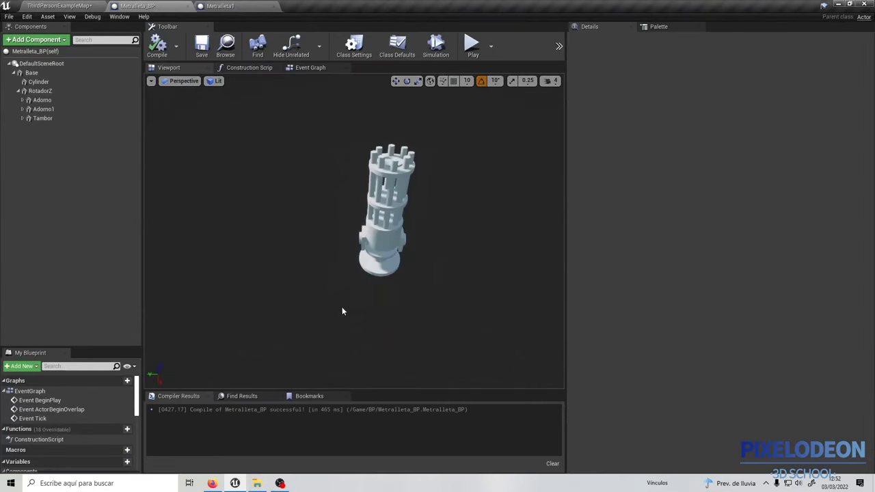
click(381, 266)
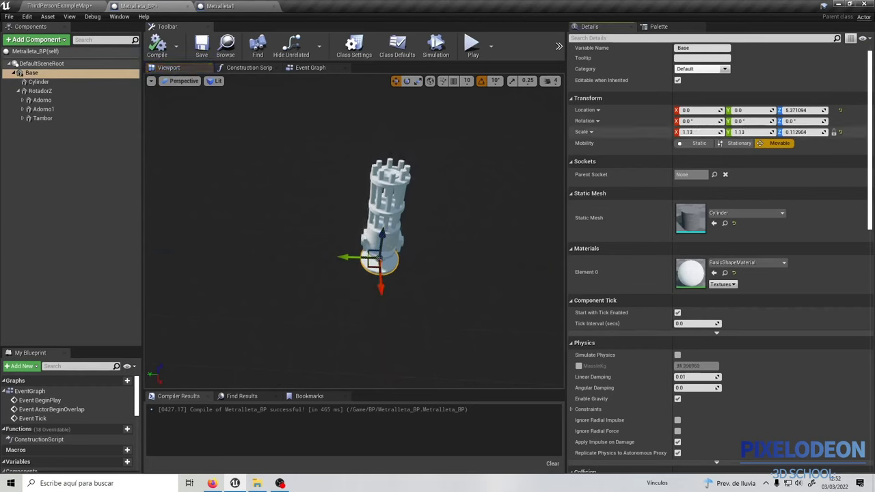
drag(708, 132, 680, 132)
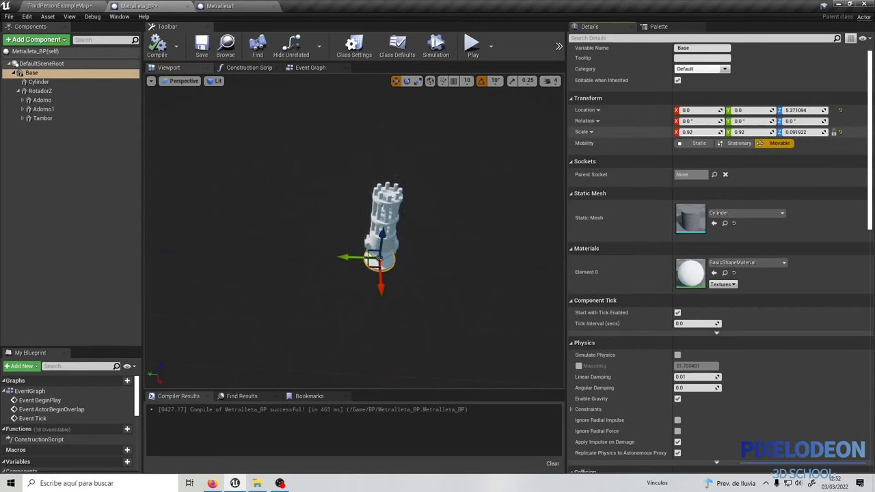
drag(691, 132, 666, 132)
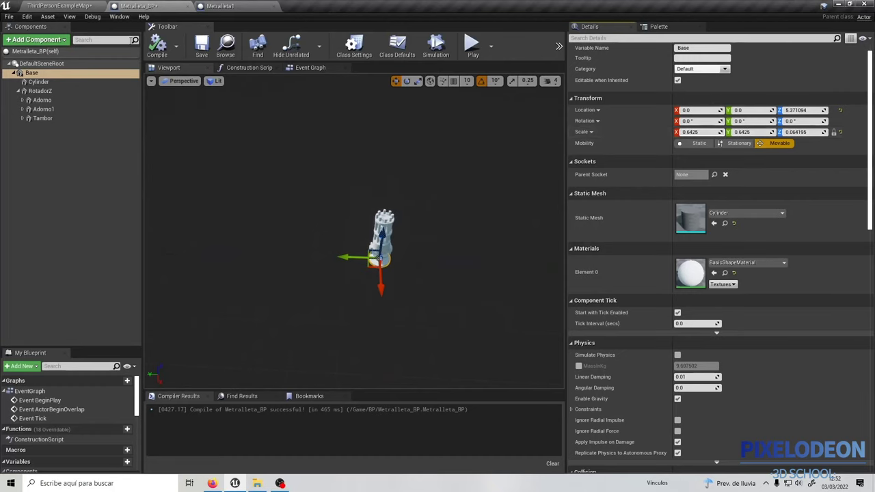
click(68, 7)
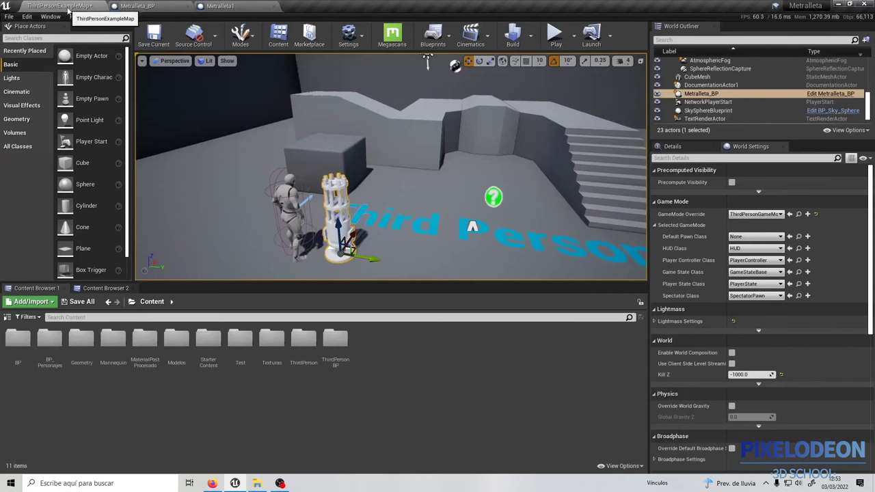
key(f)
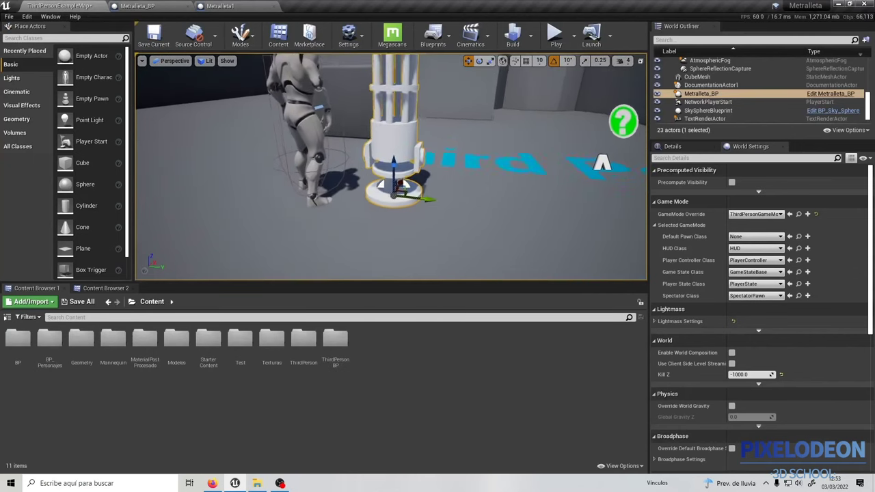
alt+drag(370, 198, 311, 199)
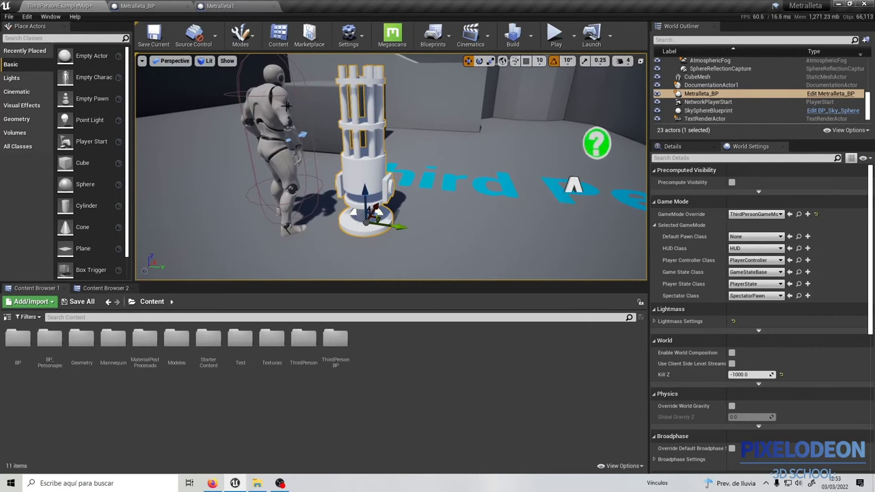
Compare against Metralleta1 and settle the Base scale at 0.875, 0.875, 0.087426
click(229, 6)
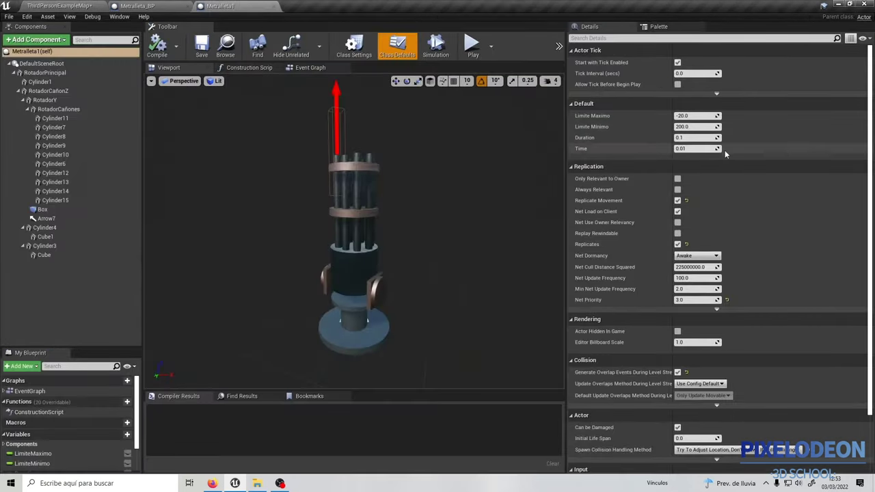
click(134, 6)
drag(697, 132, 712, 132)
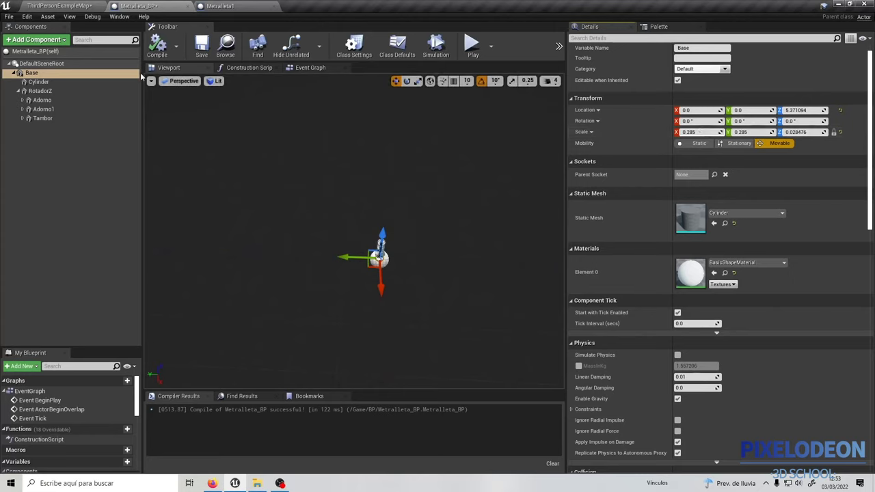
click(57, 6)
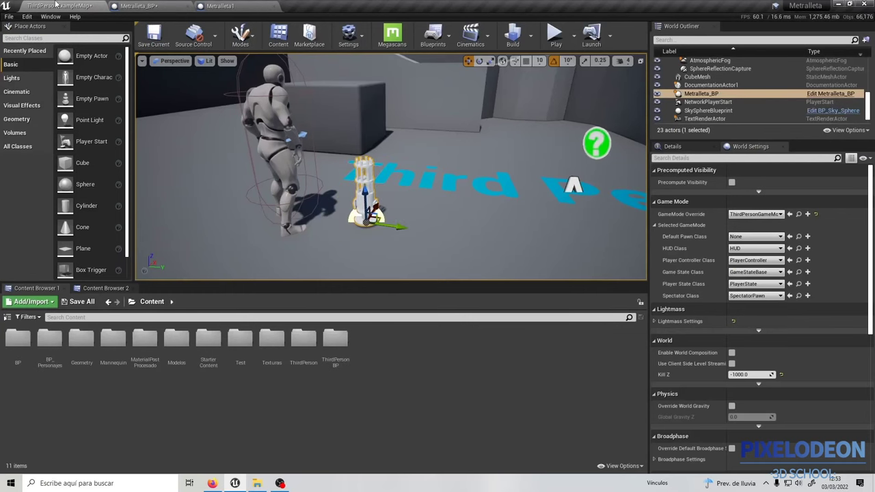
click(136, 5)
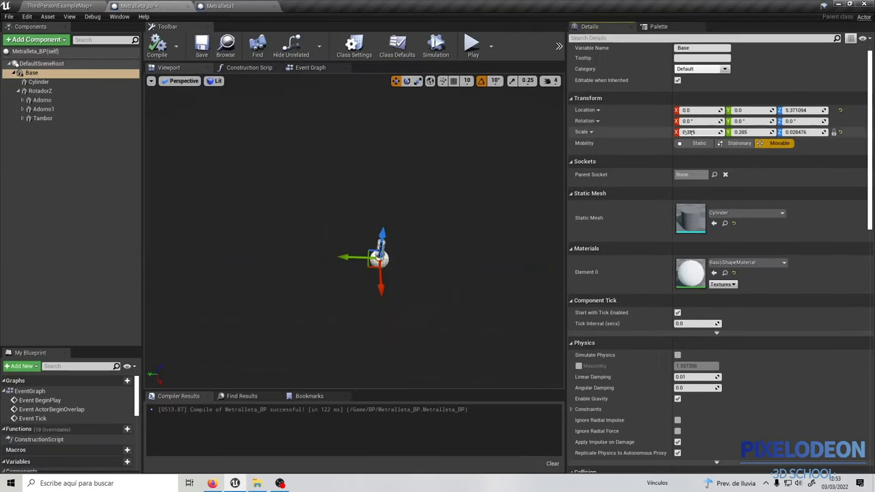
drag(697, 131, 698, 131)
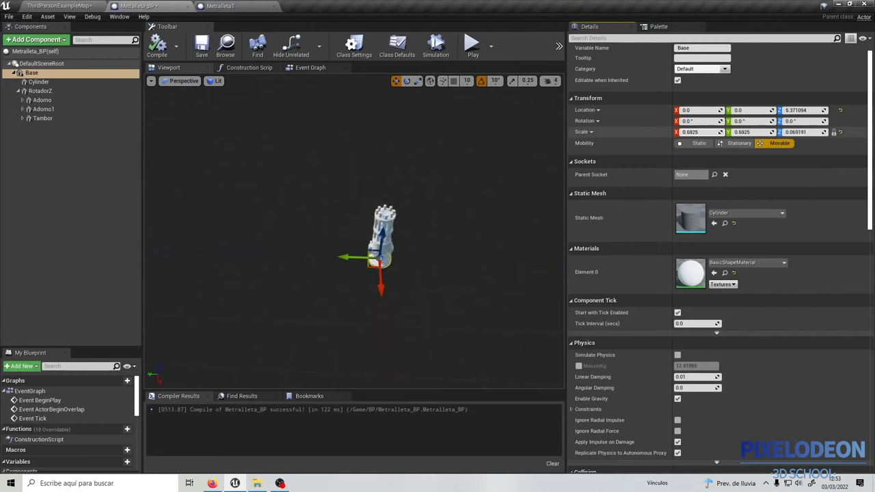
mouse_move(511, 203)
alt+mouse_down()
mouse_move(479, 205)
mouse_move(468, 98)
alt+mouse_up()
click(88, 6)
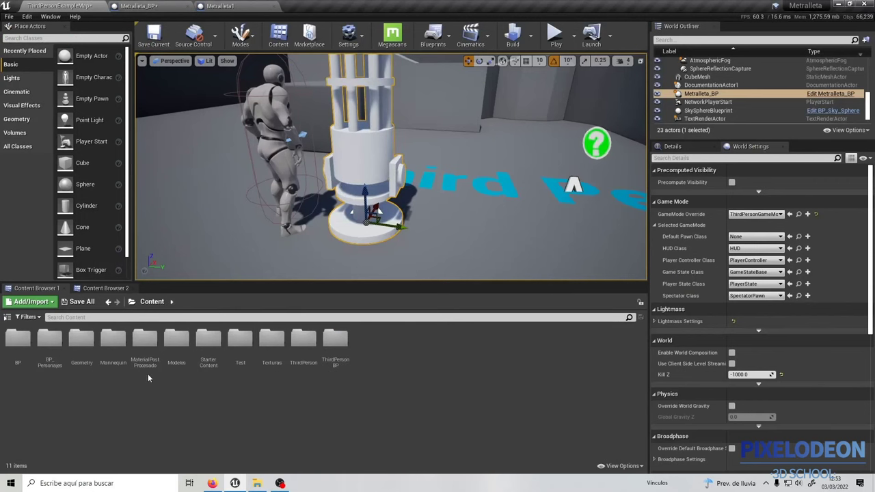
Open StarterContent > Materials, close the Metralleta1 window, and detach the Metralleta_BP editor
double_click(208, 339)
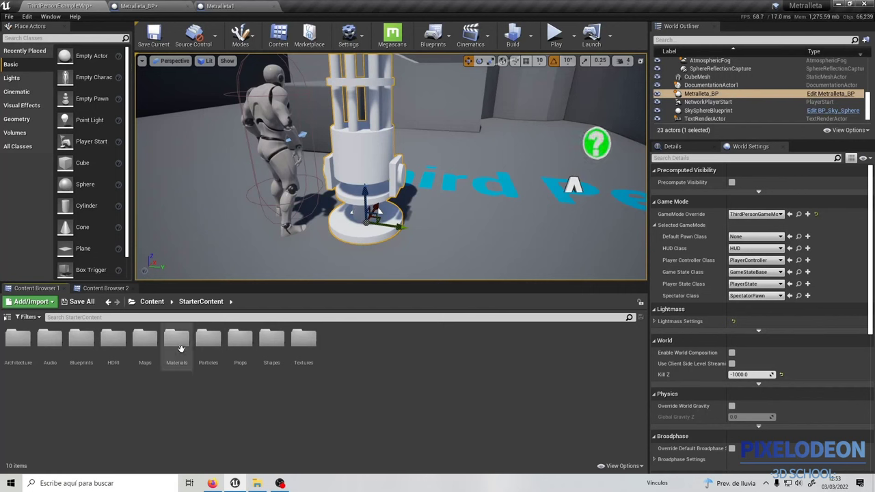
double_click(178, 342)
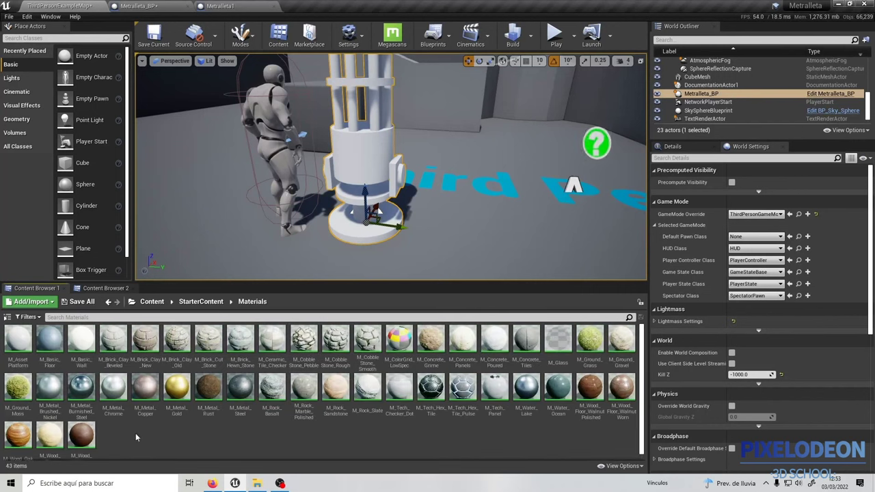
click(49, 390)
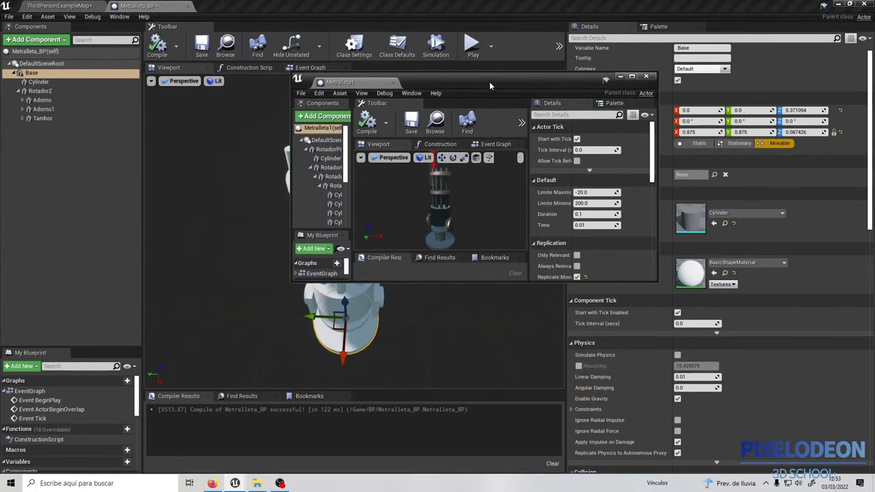
drag(490, 85, 442, 78)
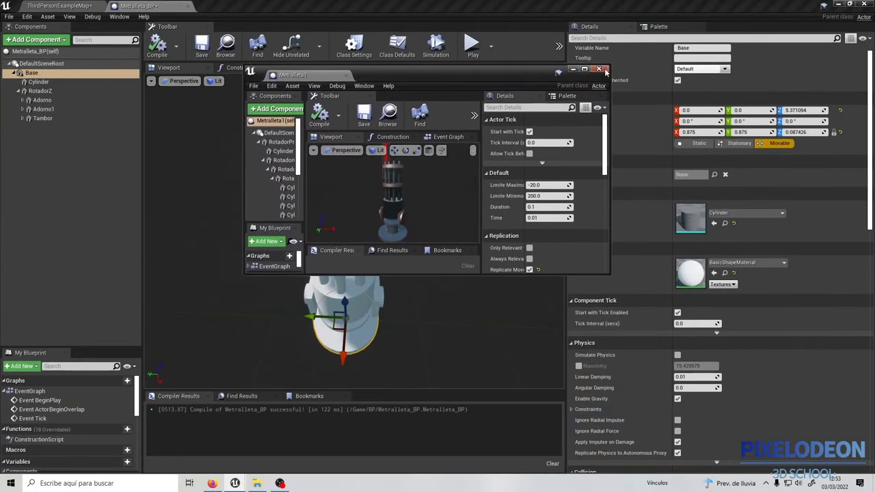
click(601, 71)
drag(160, 7, 273, 106)
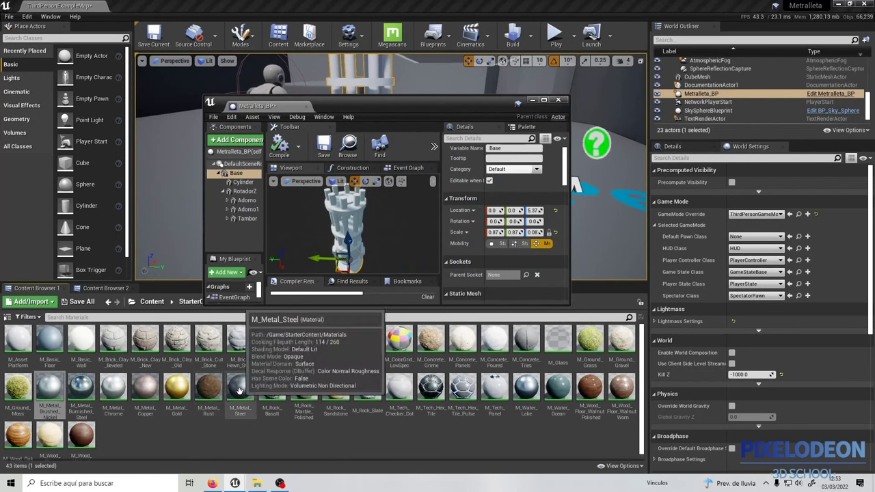
Assign M_Metal_Chrome to the Base's Element 0 material slot
click(113, 388)
scroll(516, 230, down, 3)
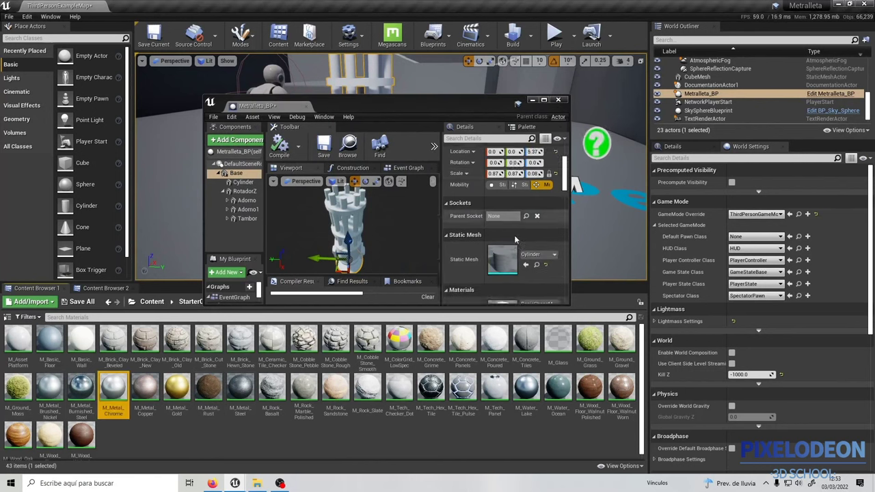
click(526, 257)
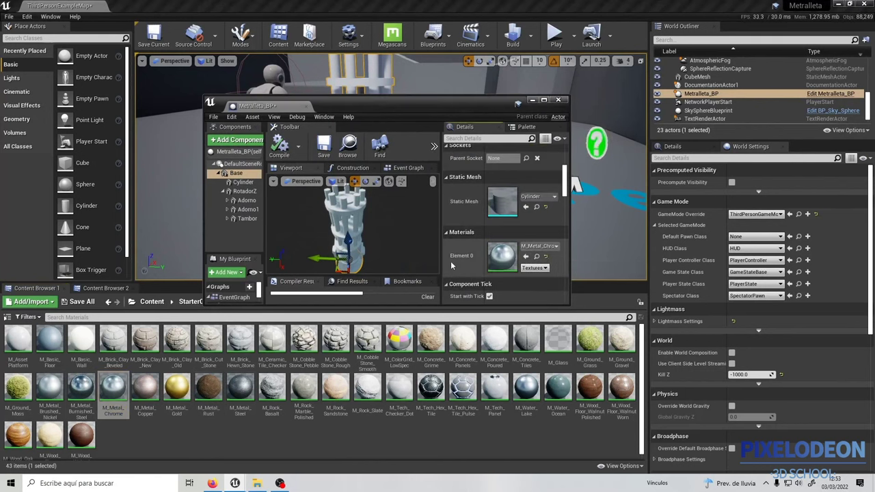
right_drag(370, 262, 370, 246)
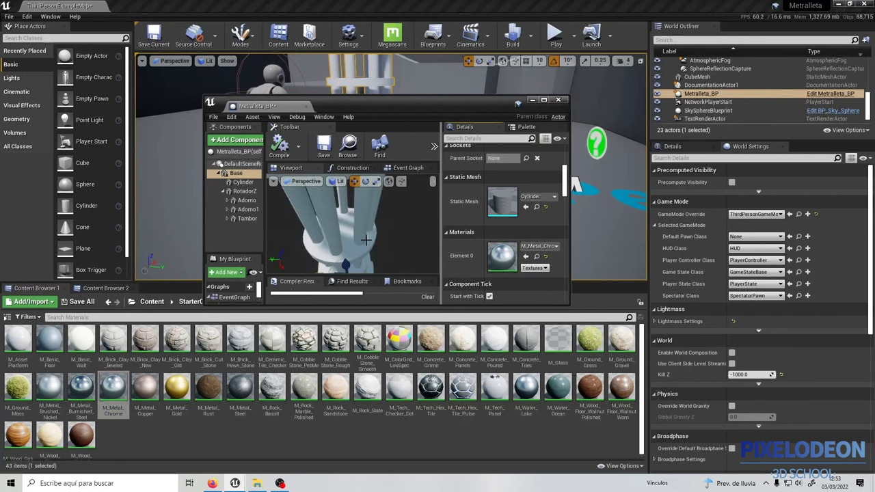
drag(425, 96, 342, 1)
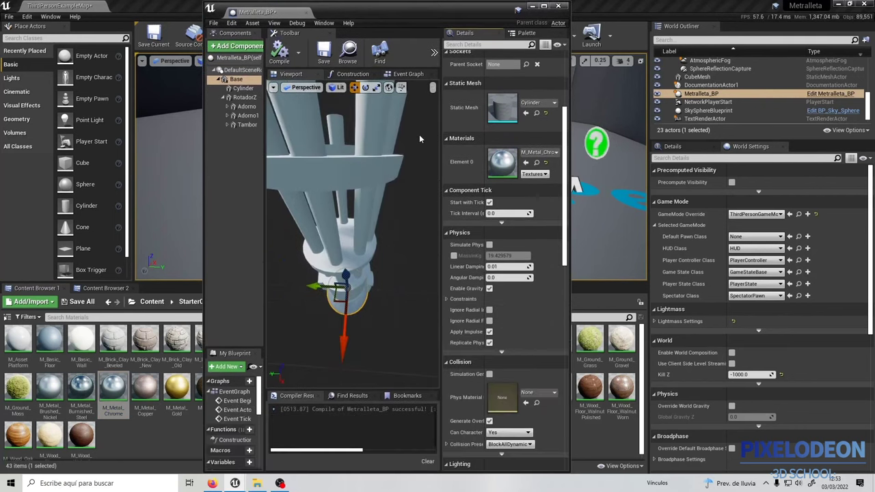
drag(404, 7, 408, 6)
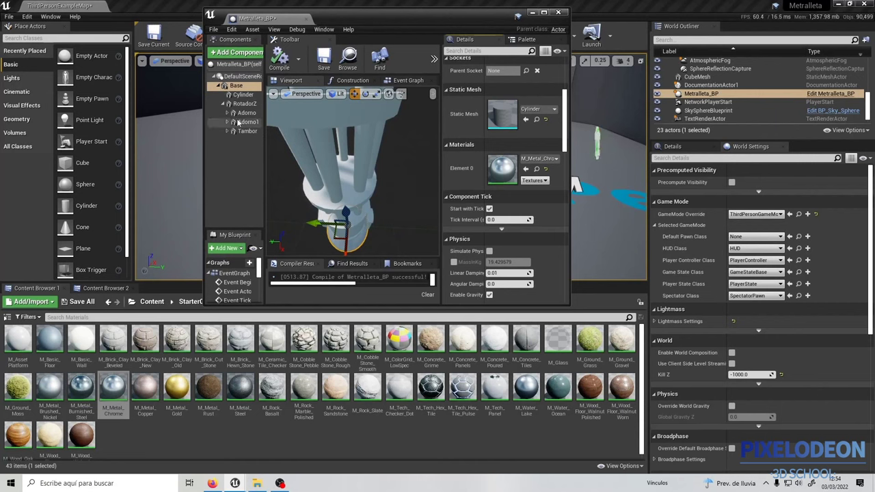
Texture Cylinder with M_Metal_Steel, RotadorZ with M_Metal_Chrome, and another cylinder part with M_Metal_Steel
click(243, 94)
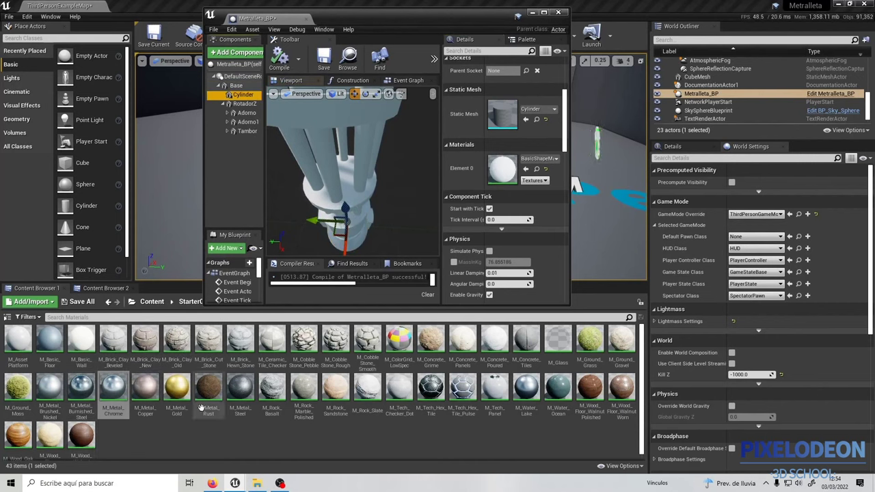
click(241, 389)
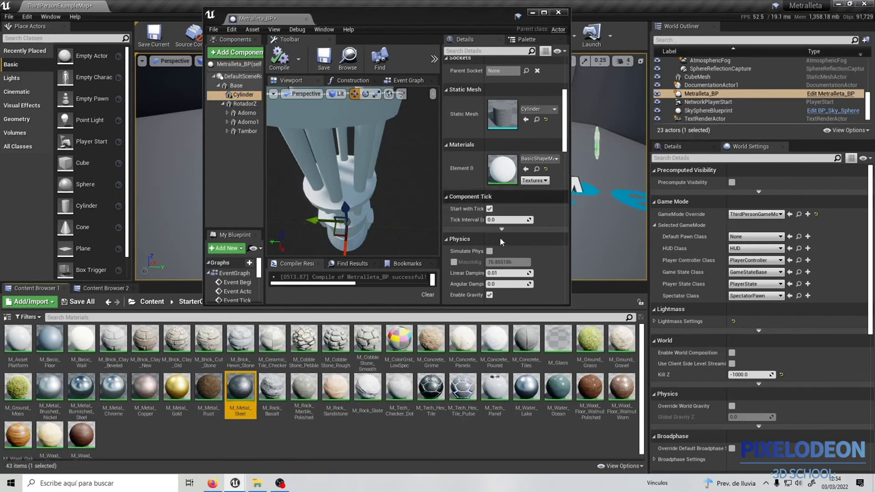
click(525, 169)
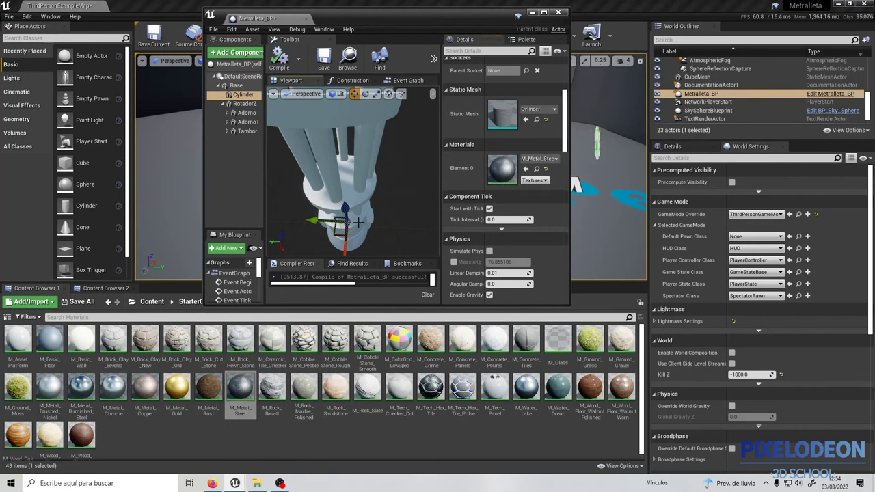
mouse_move(392, 201)
mouse_down()
mouse_move(340, 172)
mouse_move(389, 193)
mouse_up()
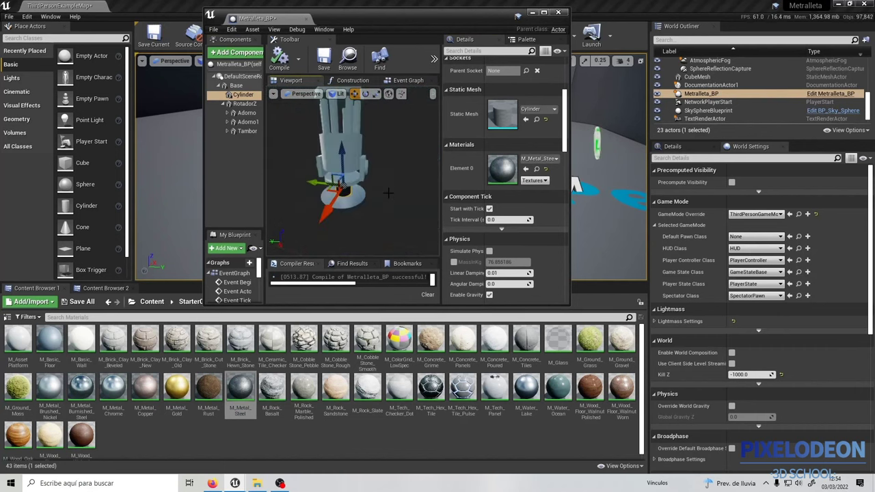
click(350, 182)
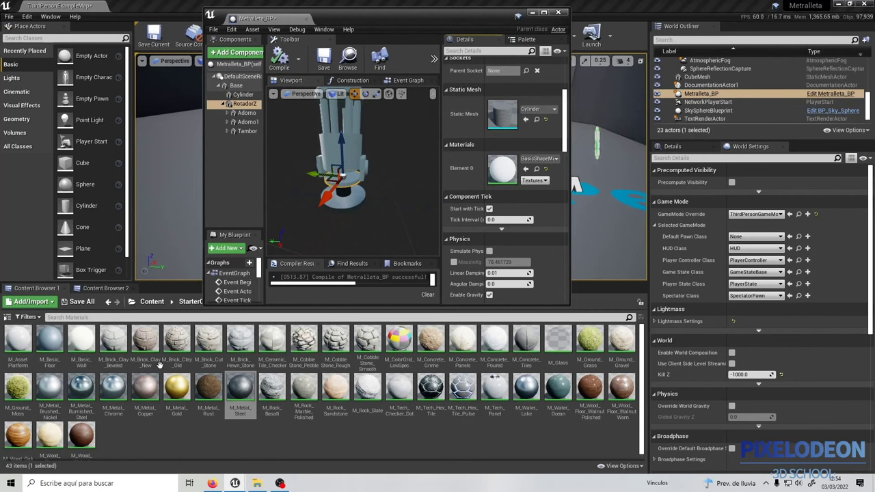
click(113, 391)
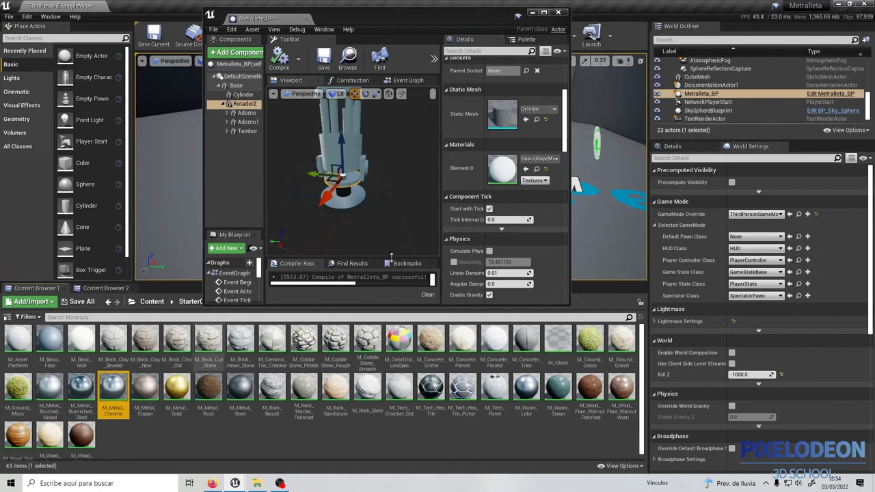
click(526, 169)
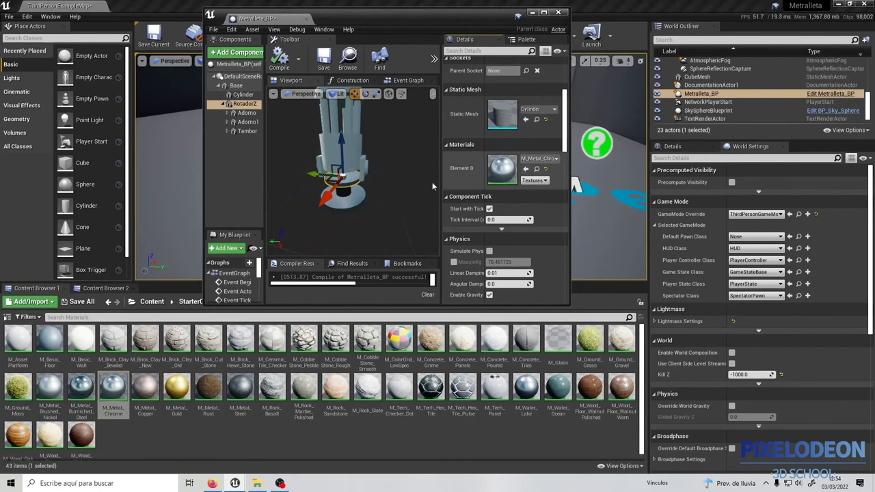
click(349, 115)
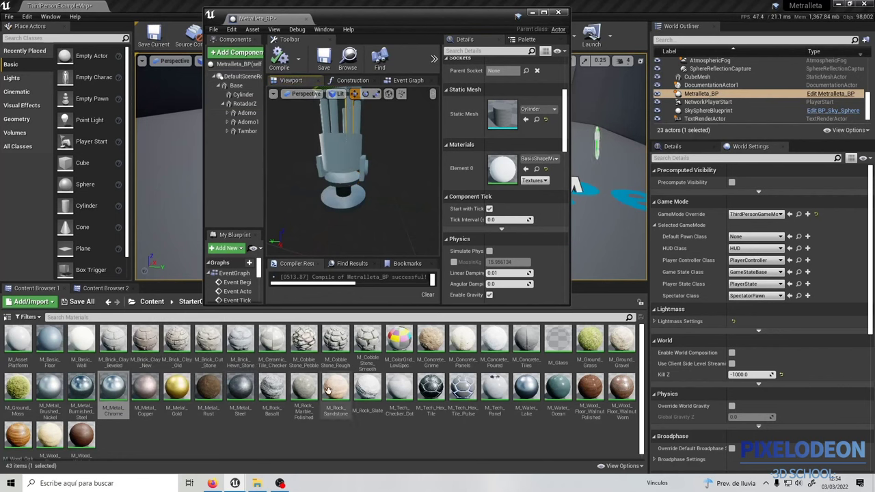
click(240, 390)
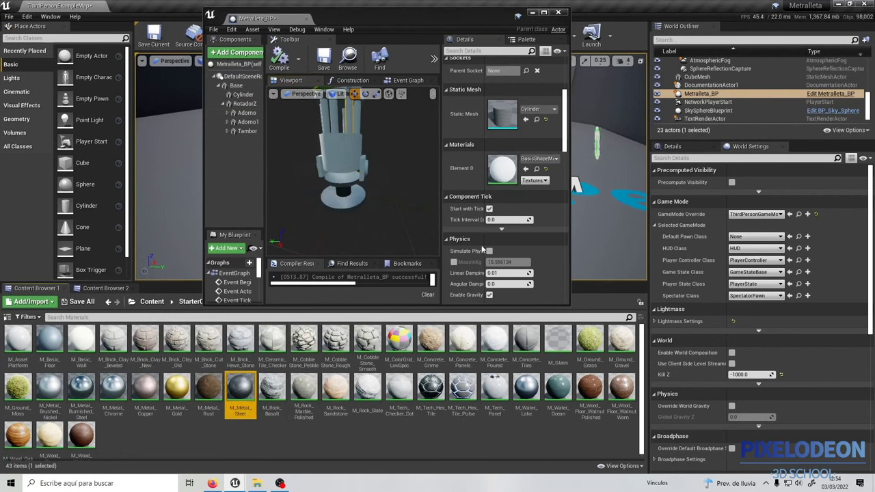
click(525, 169)
drag(346, 140, 352, 162)
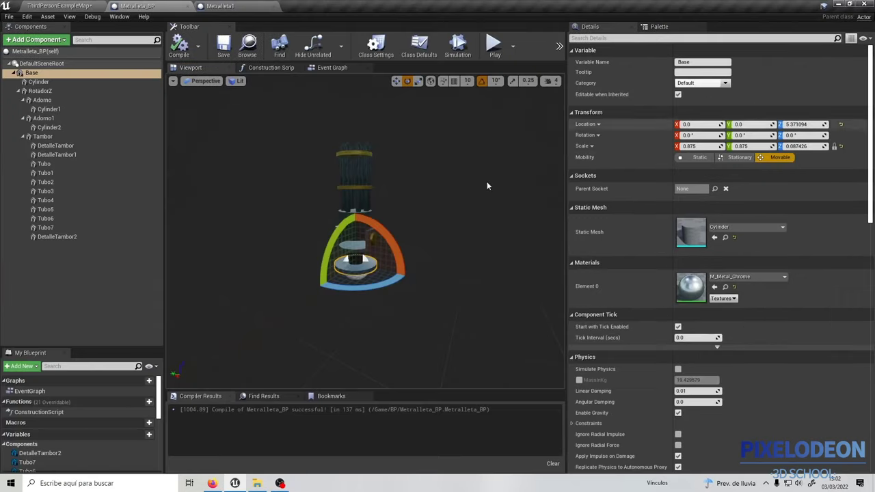
Inspect the textured turret's barrels from several angles, then switch to the empty Event Graph
drag(395, 169, 398, 159)
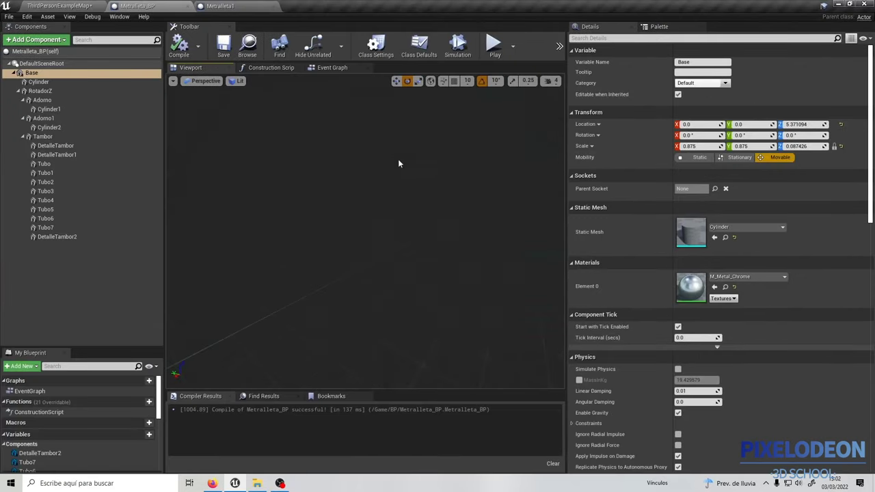
drag(316, 156, 316, 164)
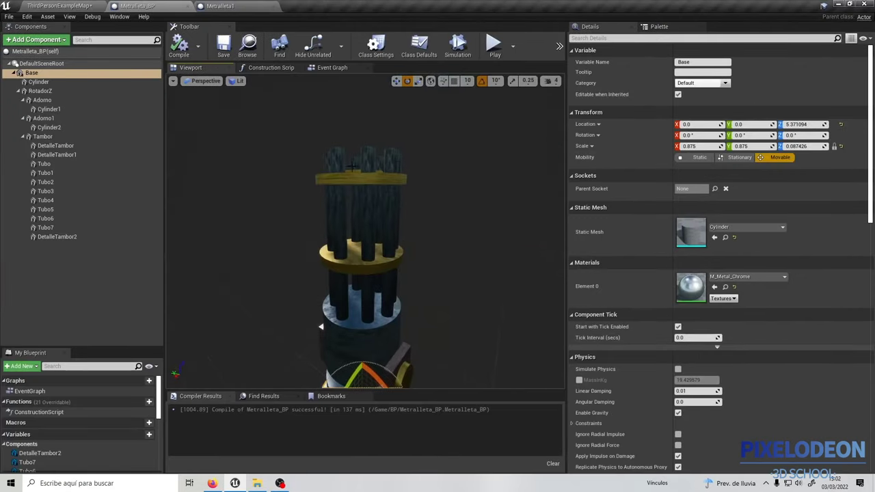
drag(316, 151, 278, 209)
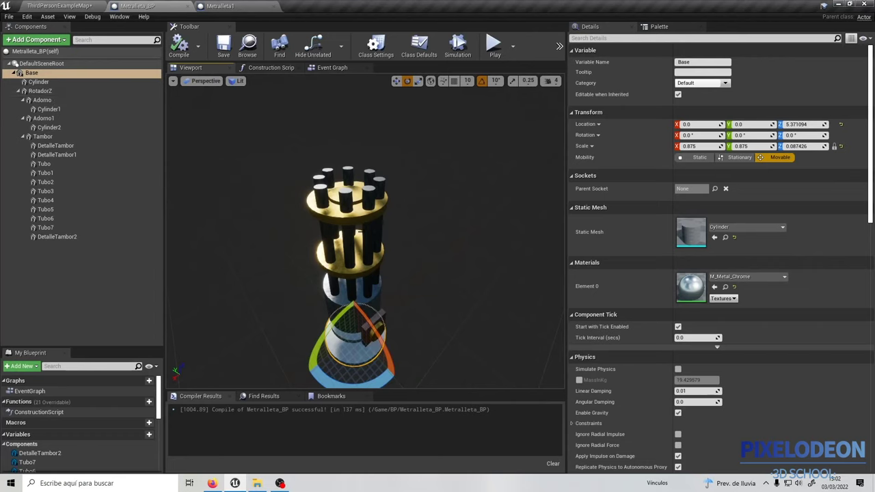
right_drag(353, 219, 388, 249)
scroll(388, 229, up, 3)
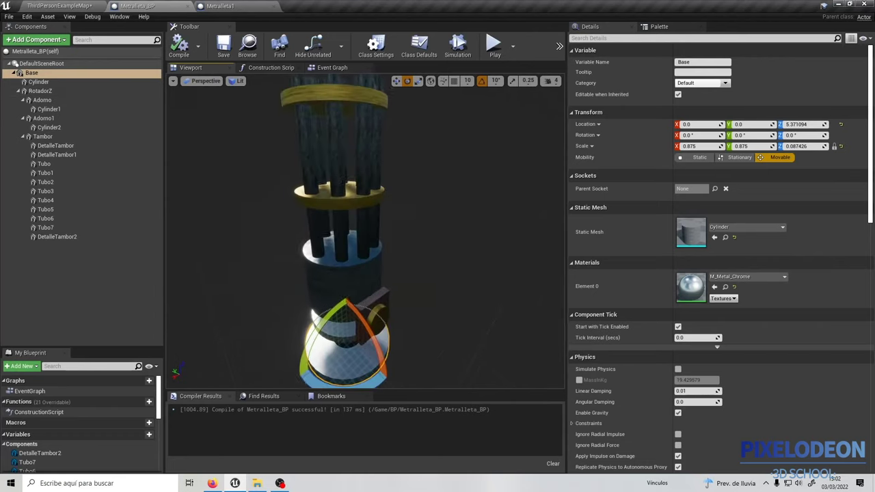
scroll(390, 206, down, 3)
right_drag(389, 201, 387, 225)
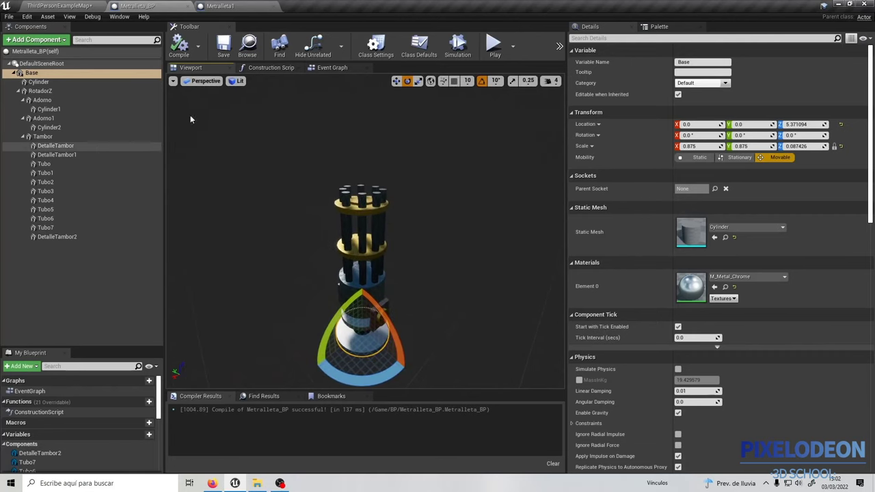
click(327, 69)
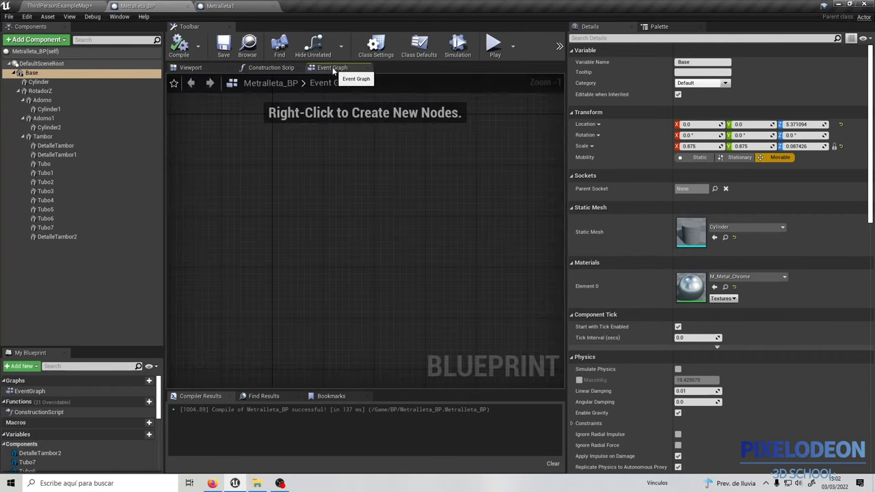
Add a custom event via a 'custom ev' search and name it RotarEnZ
right_drag(339, 174, 309, 151)
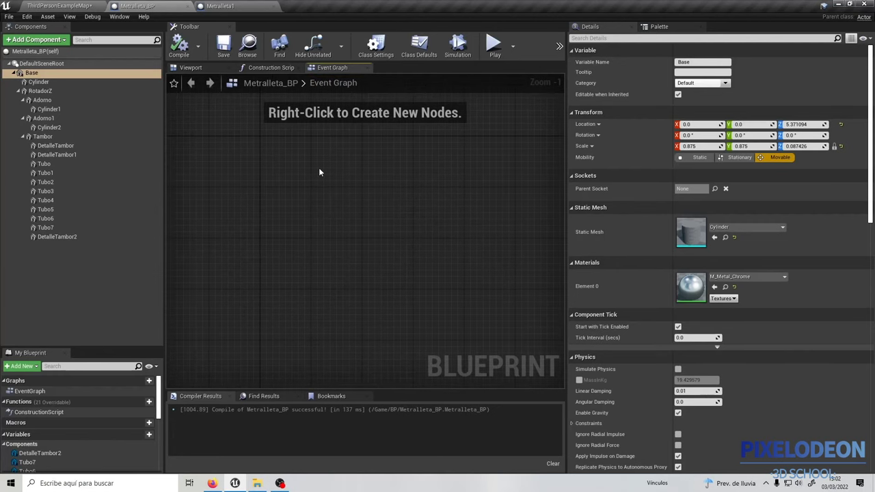
right_click(318, 172)
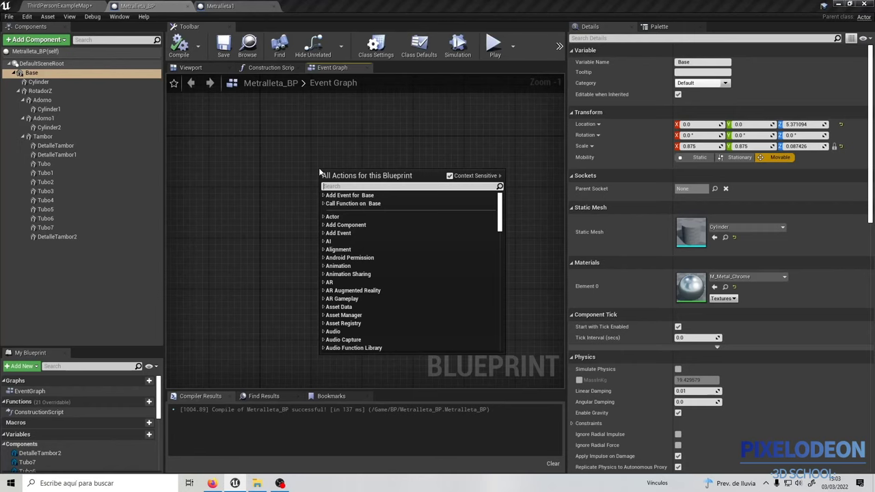
text(custom)
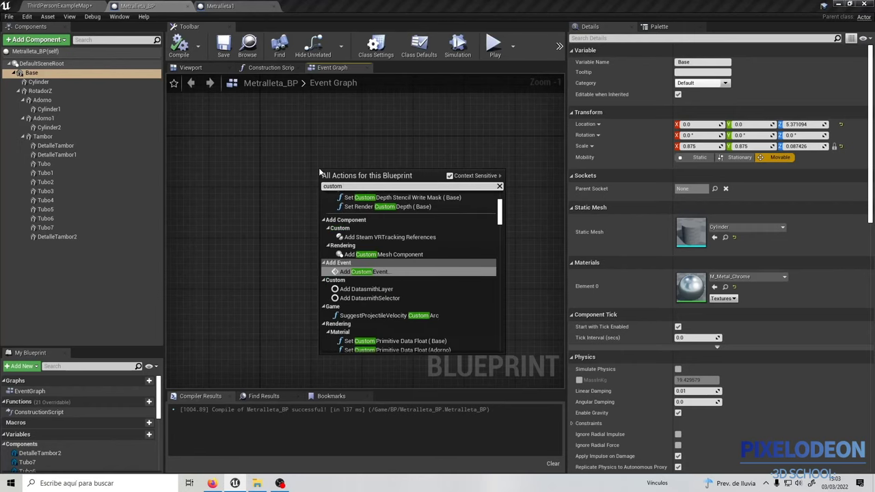
text( eve)
key(Return)
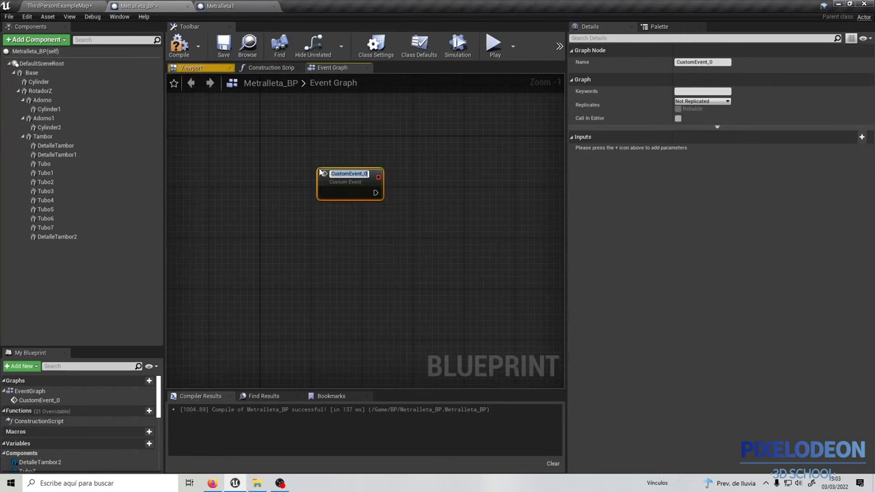
key(BackSpace)
text(RotarEnZ)
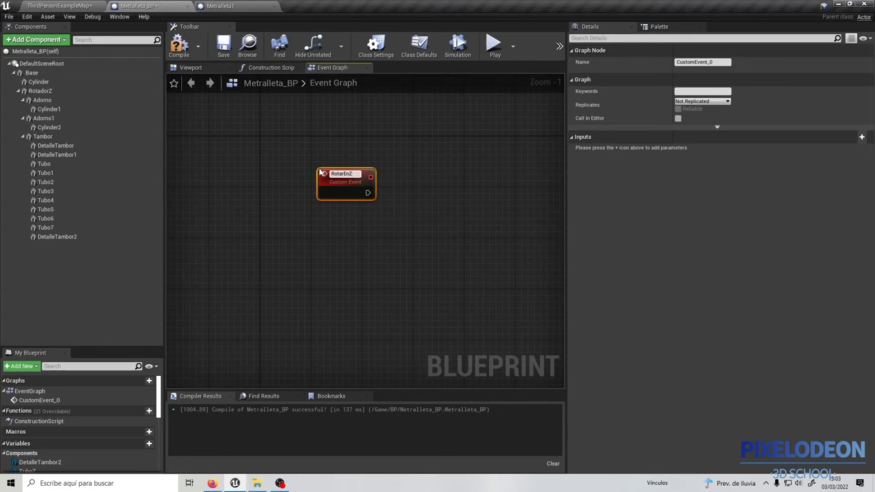
key(Return)
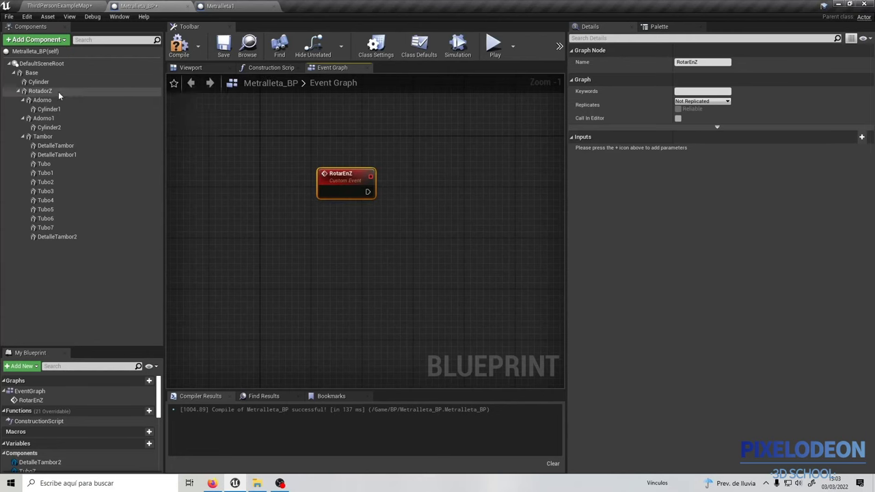
click(41, 91)
click(192, 68)
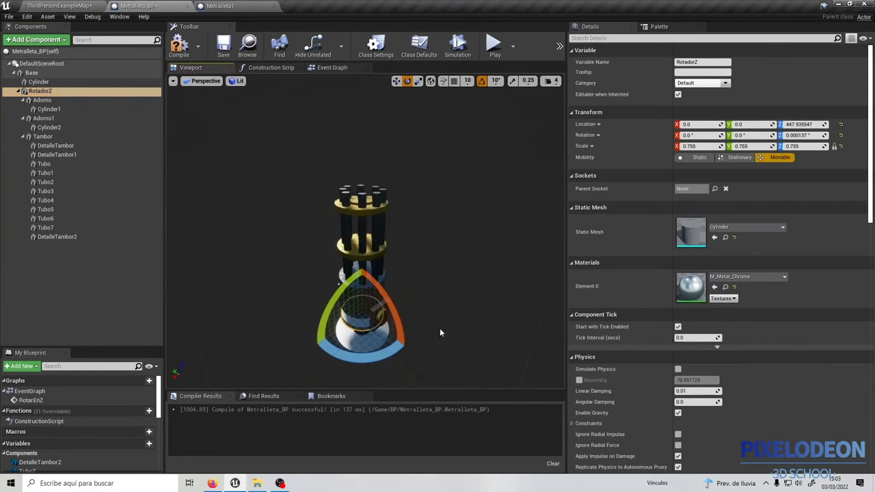
Spin RotadorZ around its Z axis, reset it to 0 rotation, and return to the Event Graph
mouse_move(316, 347)
mouse_down()
mouse_move(408, 349)
mouse_move(314, 347)
mouse_move(312, 332)
mouse_move(329, 356)
mouse_up()
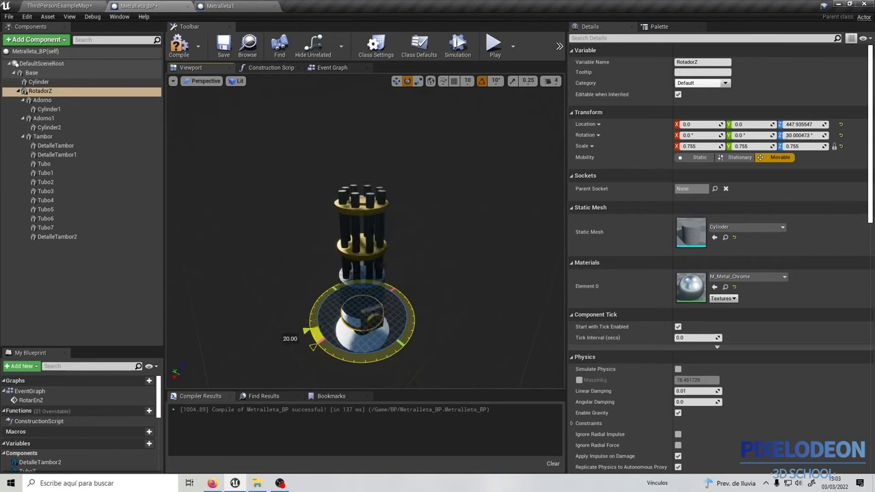
drag(329, 356, 298, 353)
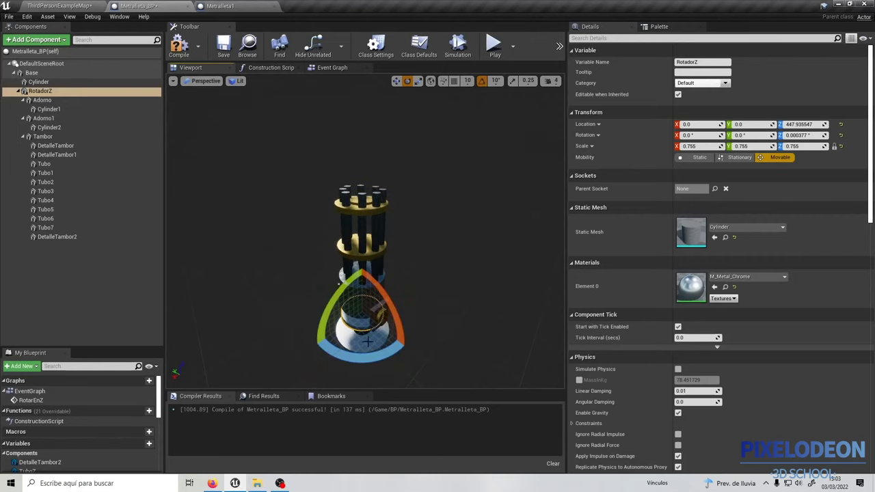
click(333, 68)
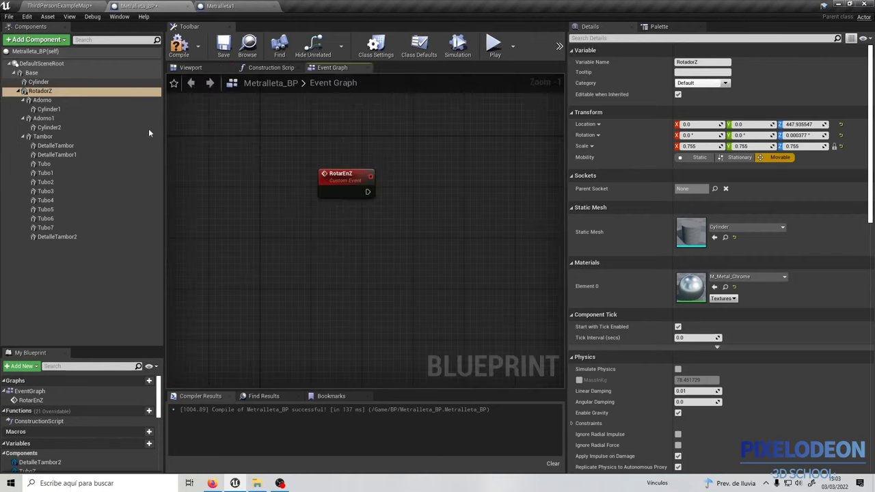
Place a Rotador Z reference node in the graph above RotarEnZ
click(34, 92)
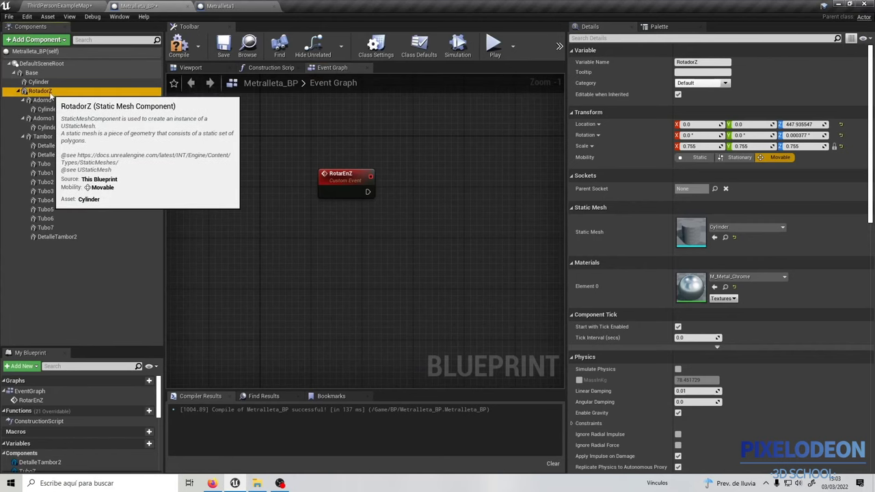
drag(33, 92, 288, 175)
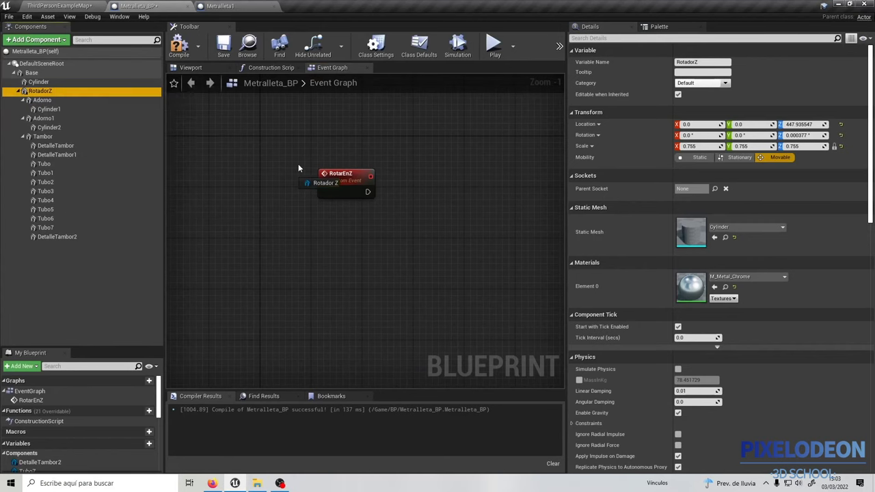
drag(340, 146, 341, 146)
scroll(314, 187, up, 1)
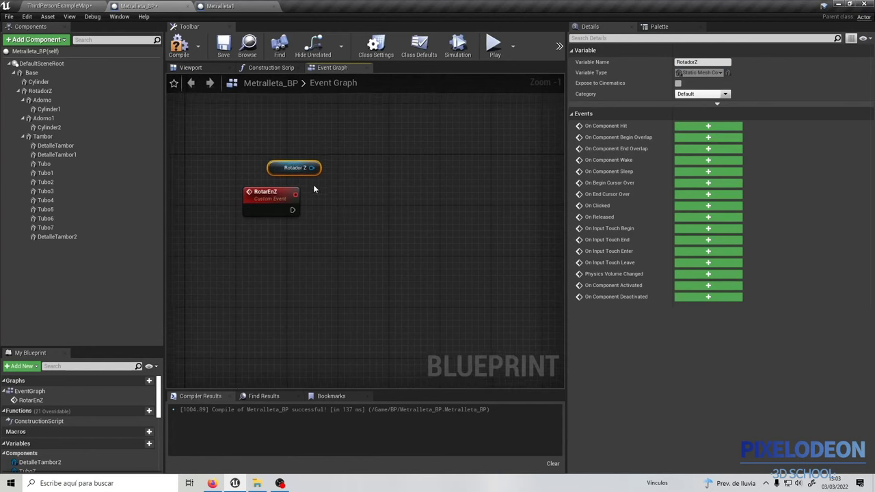
Add an AddLocalRotation node from Rotador Z via 'add local' and wire RotarEnZ's exec to it
drag(275, 157, 350, 191)
text(add loc)
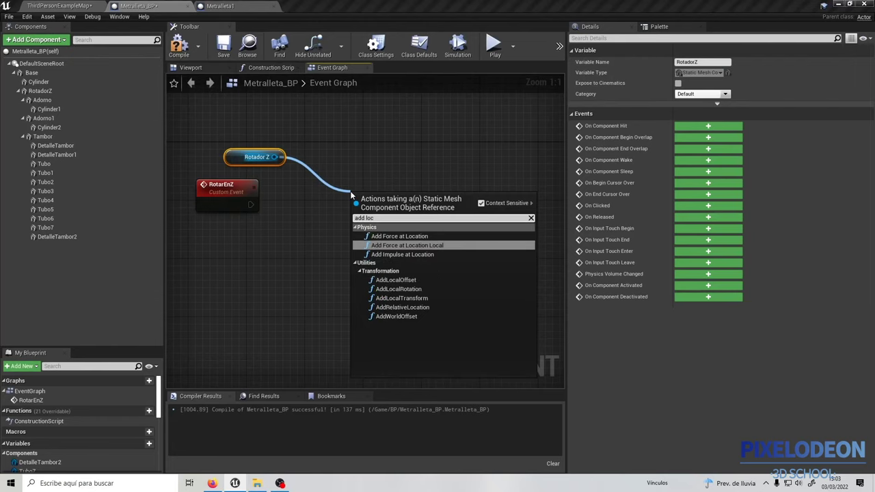
text(al)
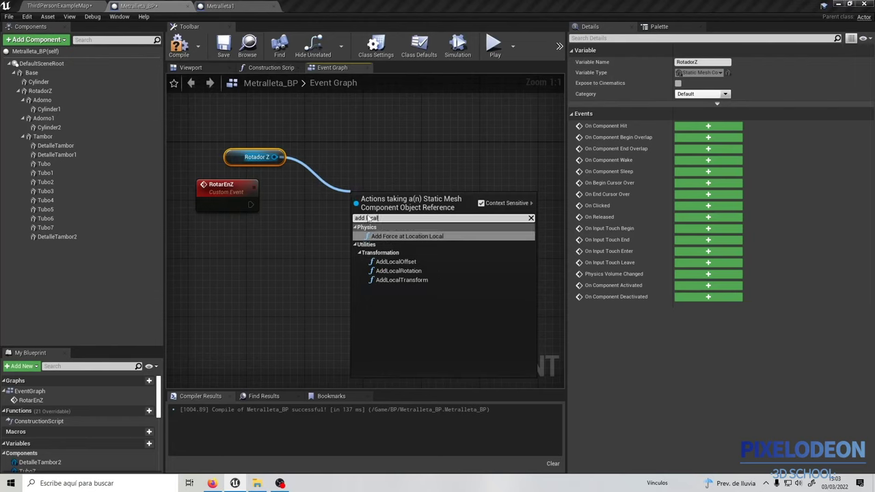
click(405, 274)
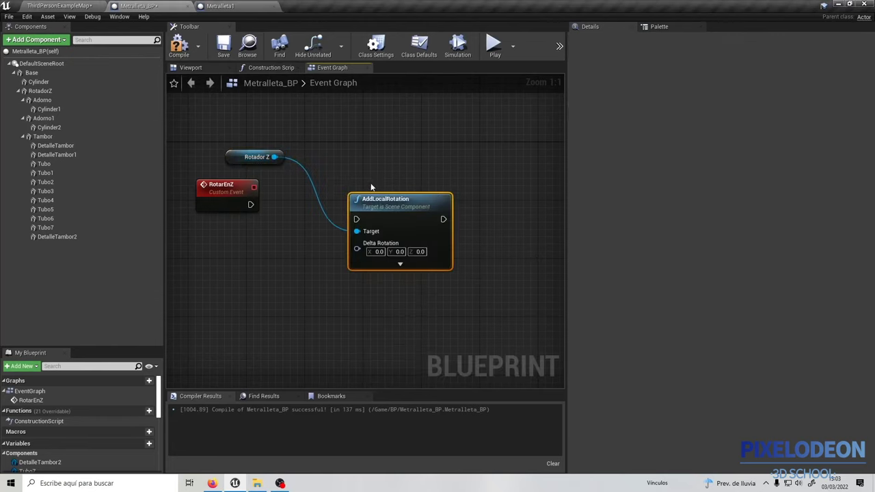
drag(250, 204, 349, 198)
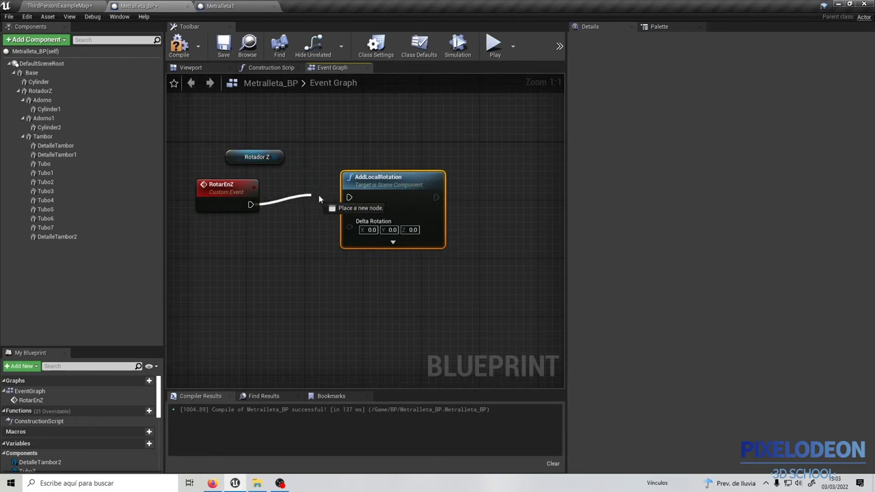
click(232, 186)
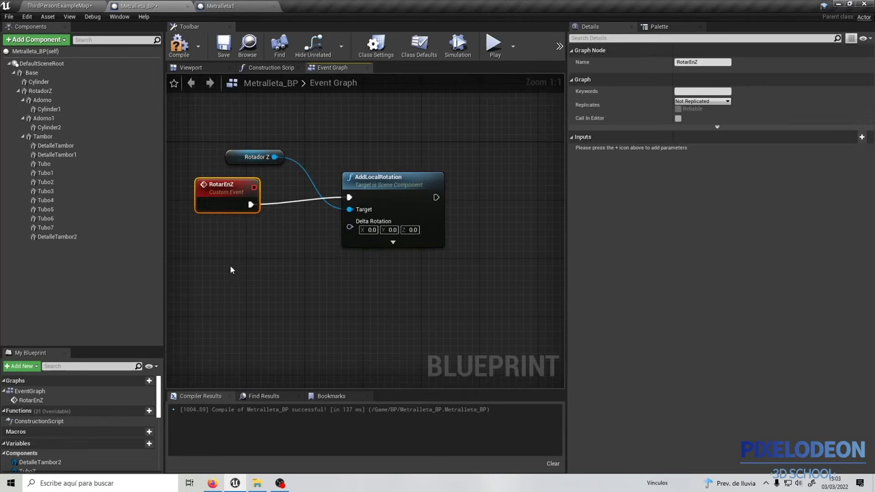
right_drag(230, 270, 268, 238)
drag(266, 160, 247, 151)
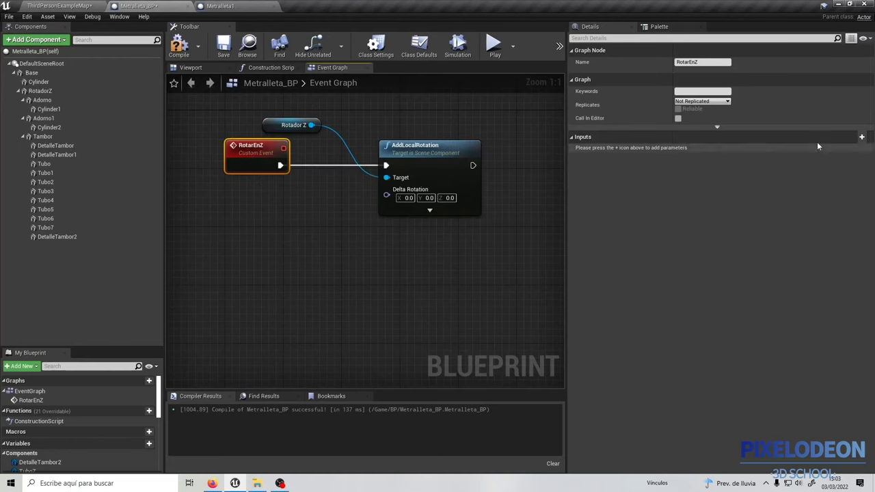
Add a Float input parameter named Input to the RotarEnZ custom event
click(844, 137)
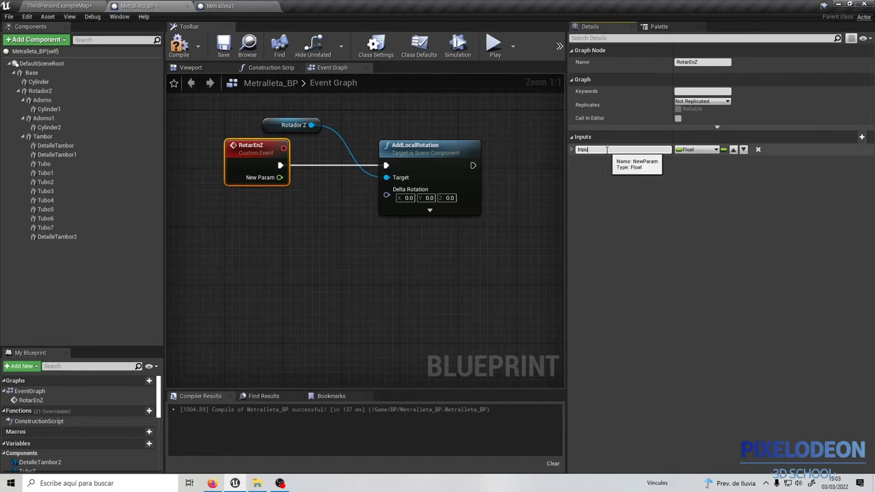
text(t)
key(Return)
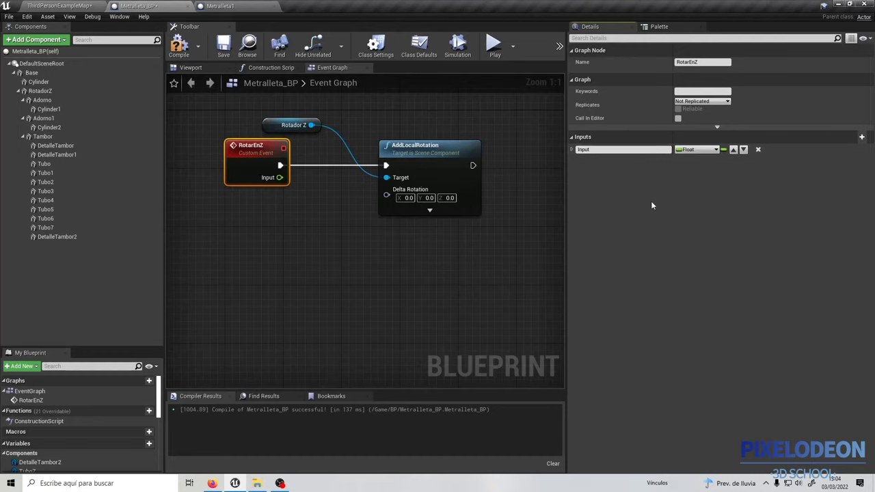
Feed Input into a float * float multiply node with a 1.2 multiplier
right_drag(302, 197, 347, 166)
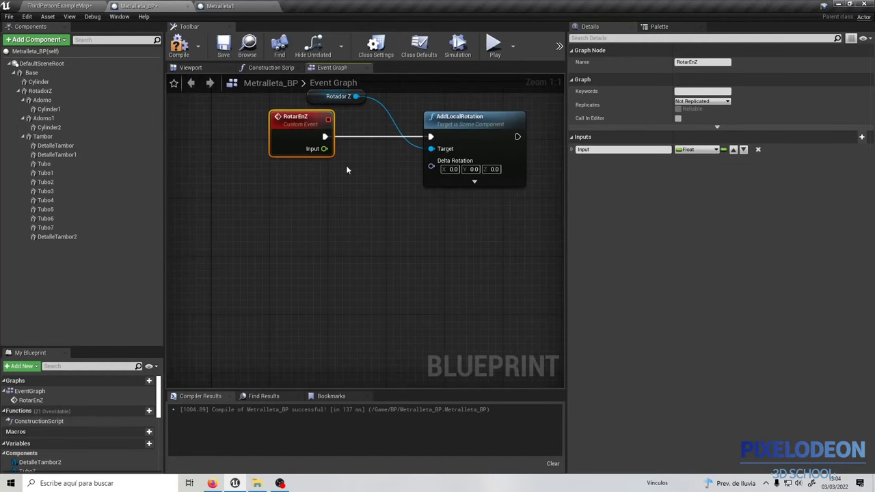
drag(325, 148, 343, 202)
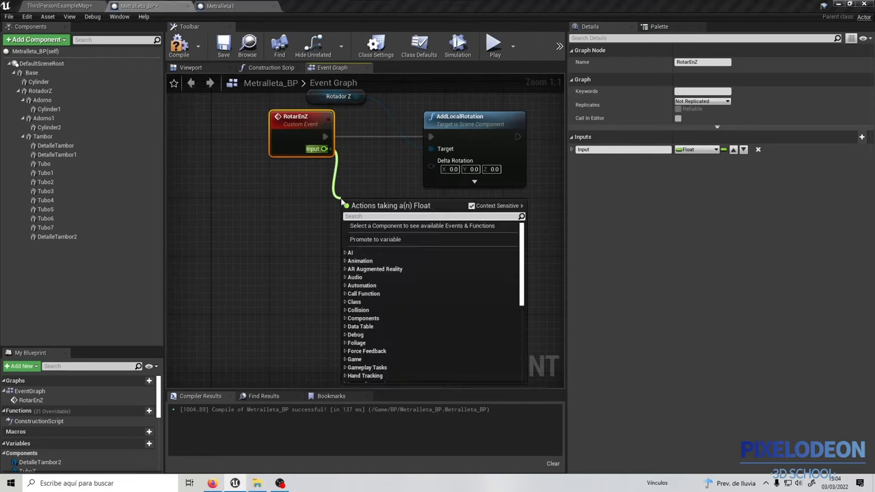
text(*)
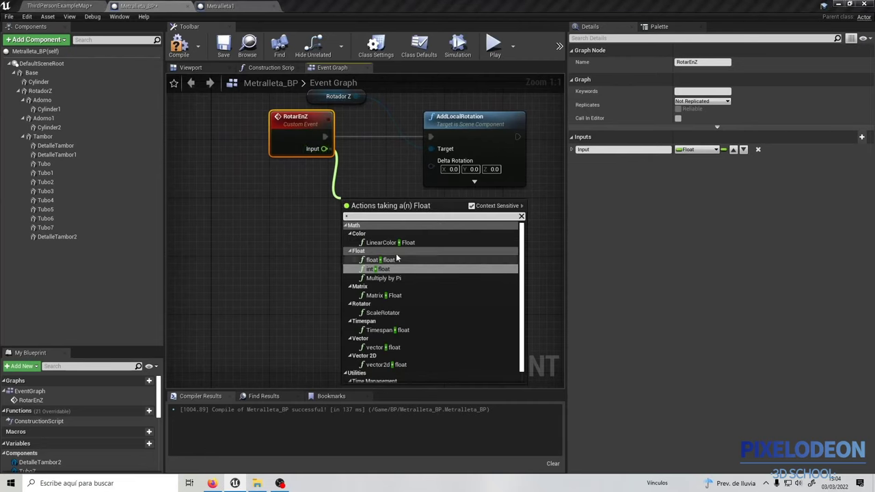
click(402, 261)
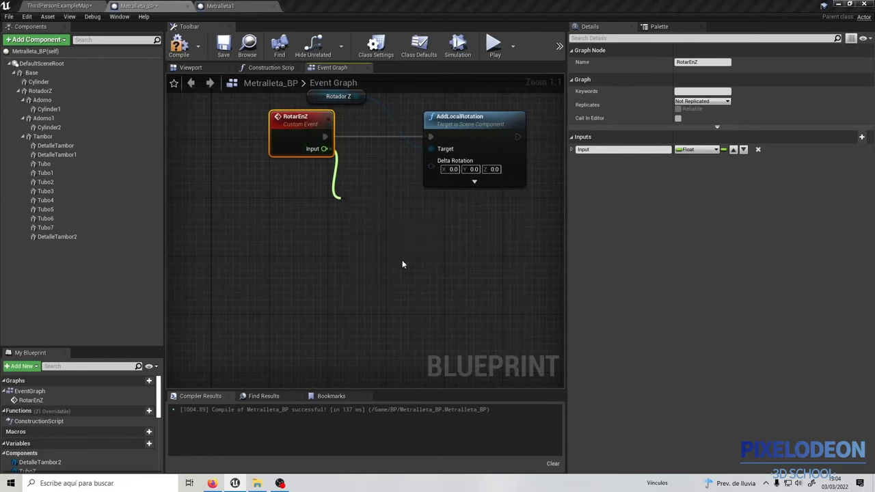
text(1.2)
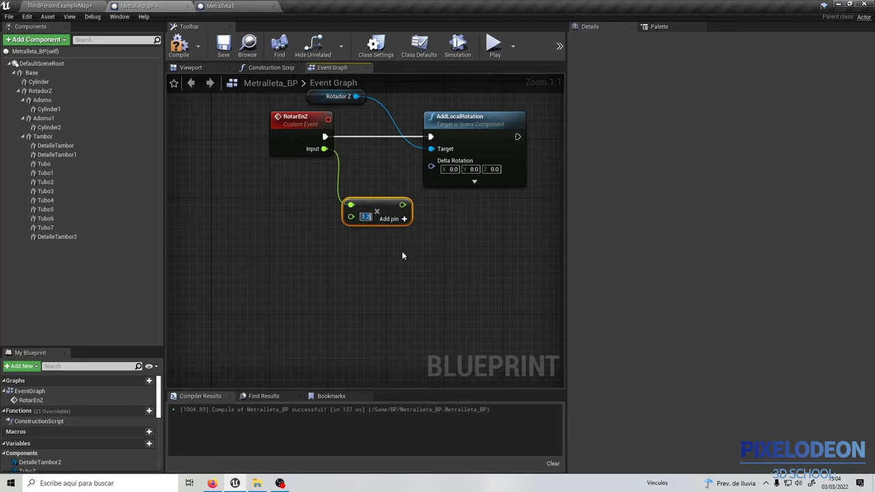
click(397, 196)
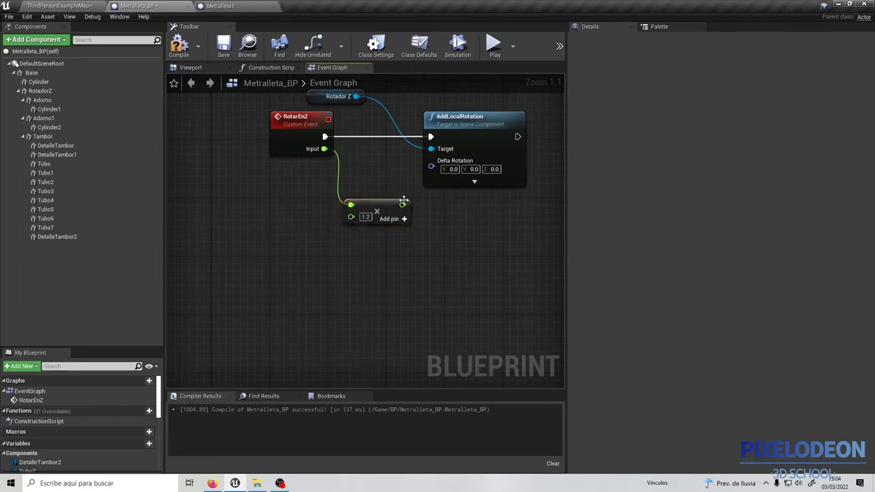
Split AddLocalRotation's Delta Rotation and connect the multiply result to Z (Yaw)
click(382, 199)
right_drag(411, 148, 381, 142)
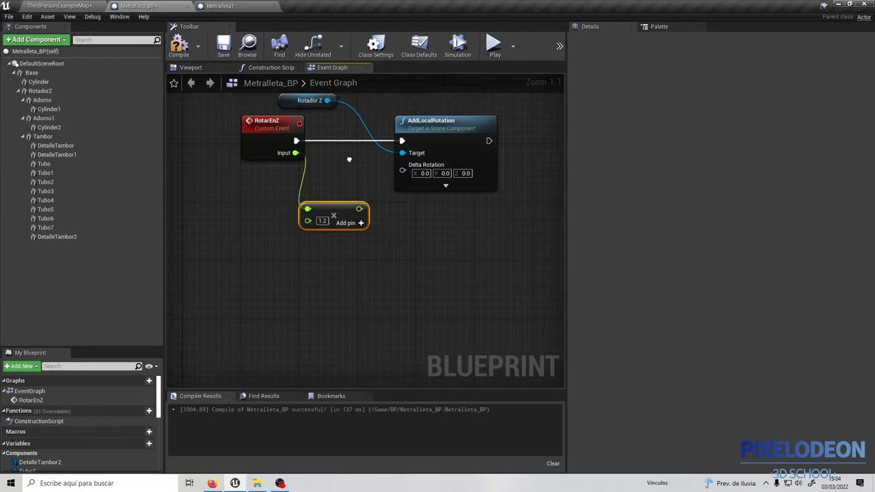
right_click(414, 157)
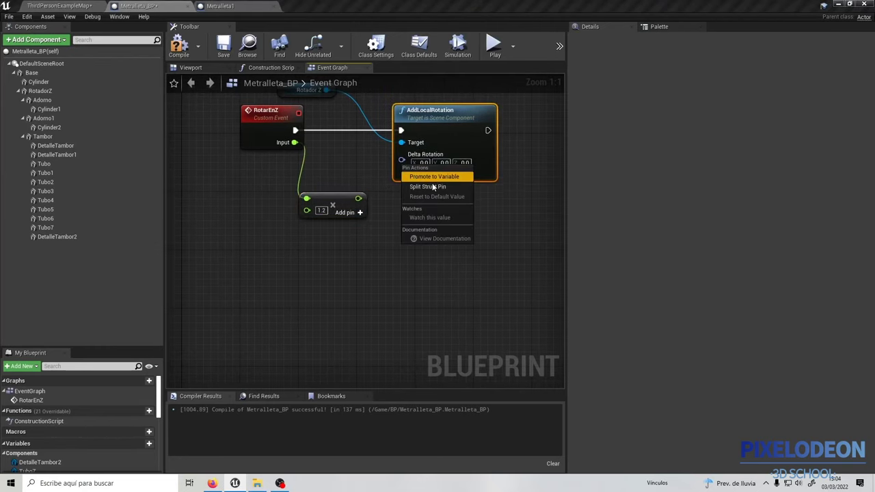
click(432, 188)
drag(359, 197, 402, 195)
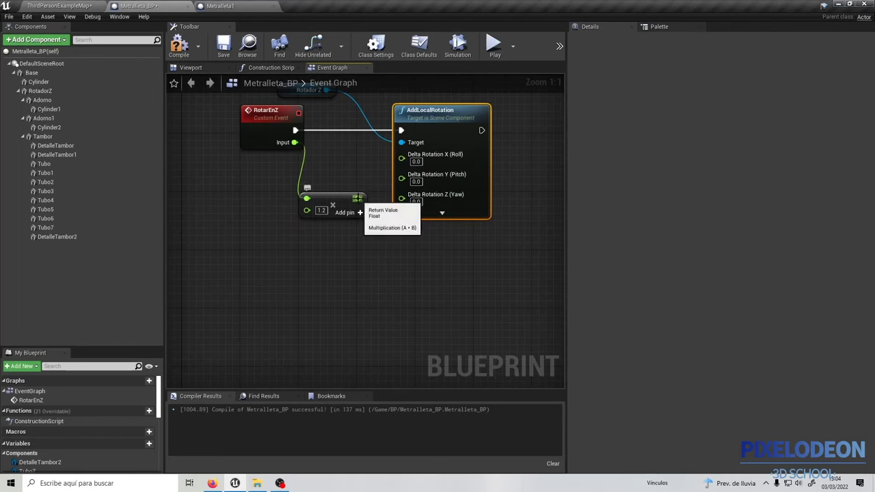
Select all the rotation nodes together and wrap them in a comment box
scroll(276, 183, down, 3)
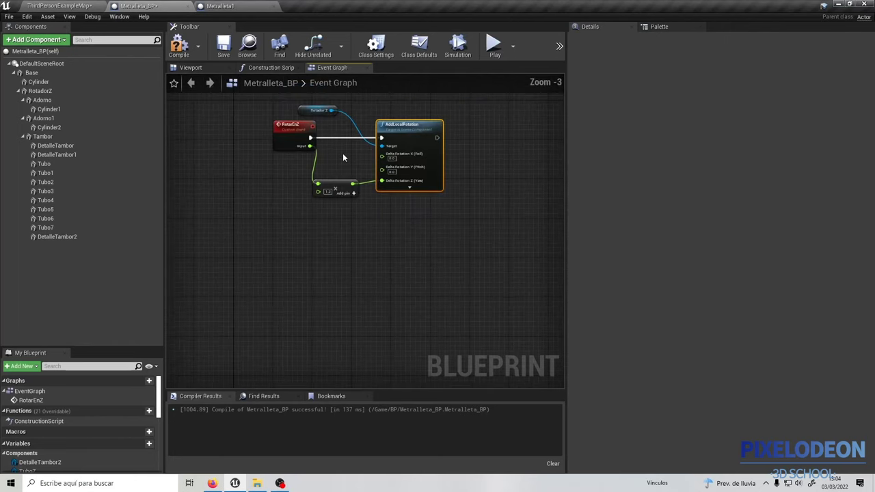
right_drag(343, 153, 336, 199)
drag(258, 145, 435, 273)
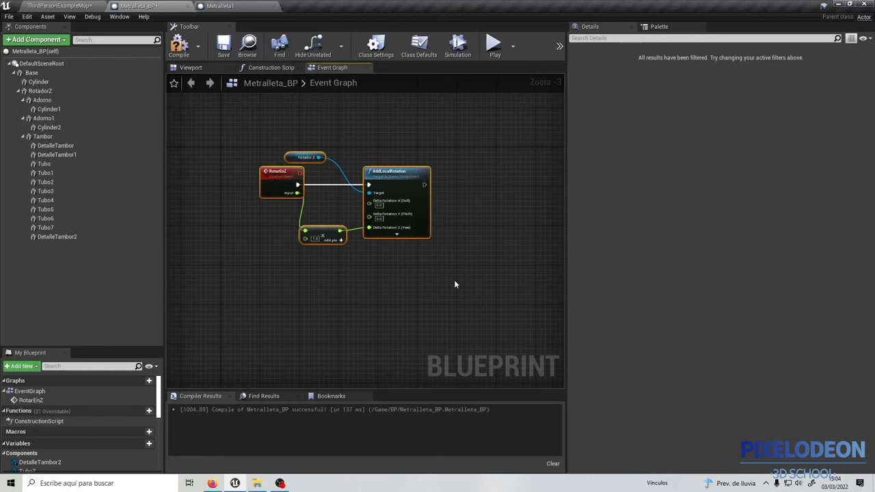
key(c)
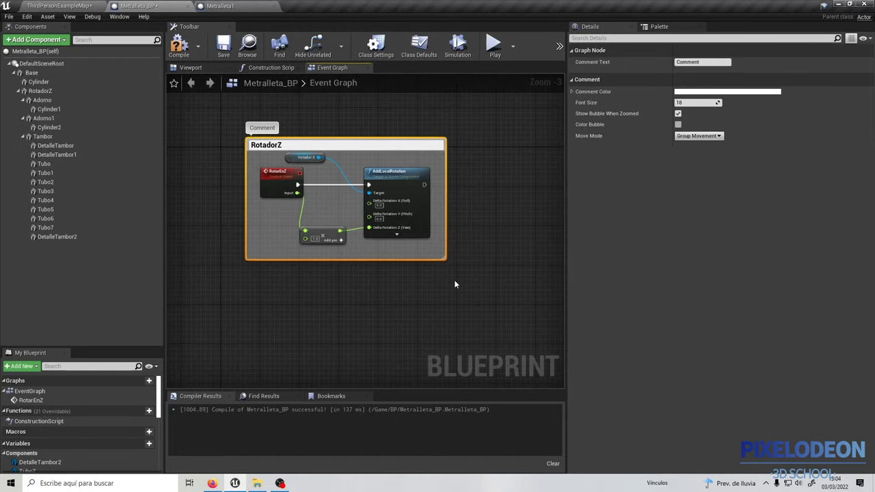
Title the comment RotadorZ, then compile and save Metralleta_BP
key(Return)
click(179, 46)
click(223, 45)
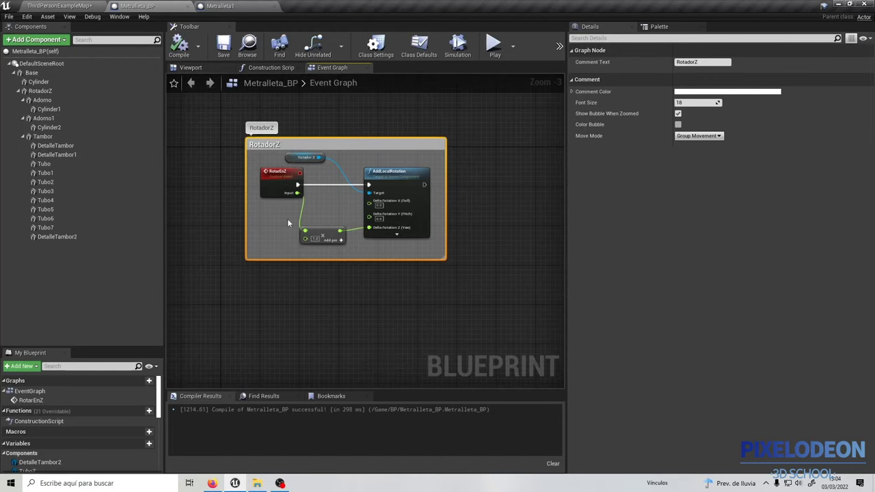
Return to the ThirdPersonExampleMap level editor
right_drag(352, 126, 354, 153)
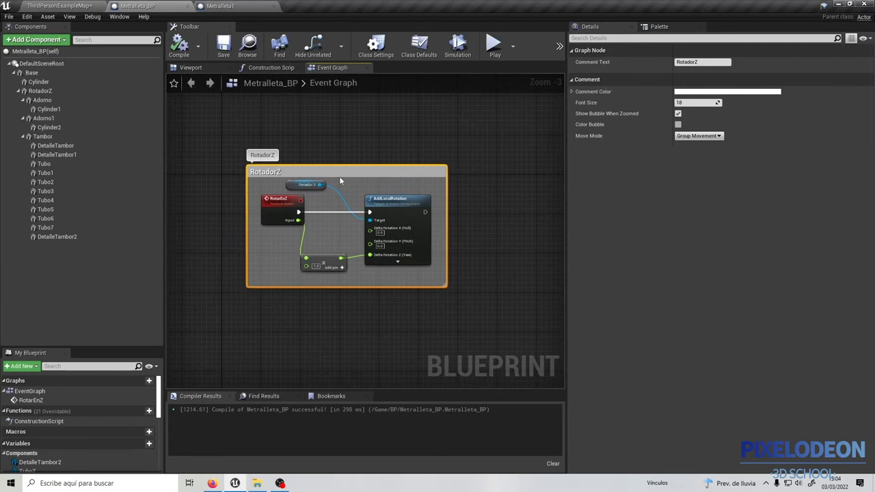
click(279, 200)
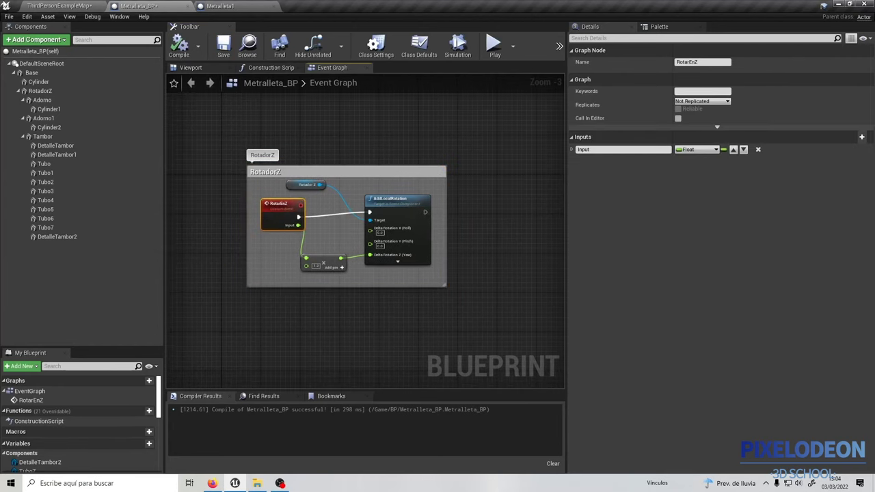
right_drag(330, 156, 308, 156)
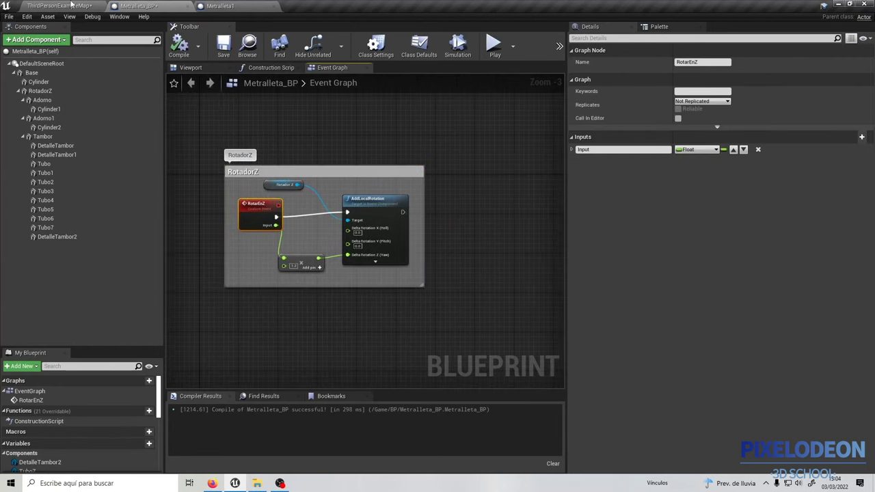
click(71, 5)
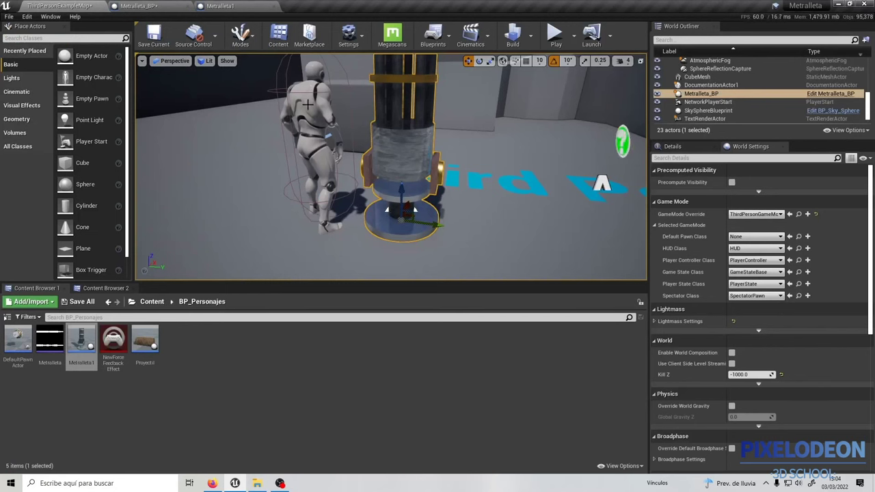